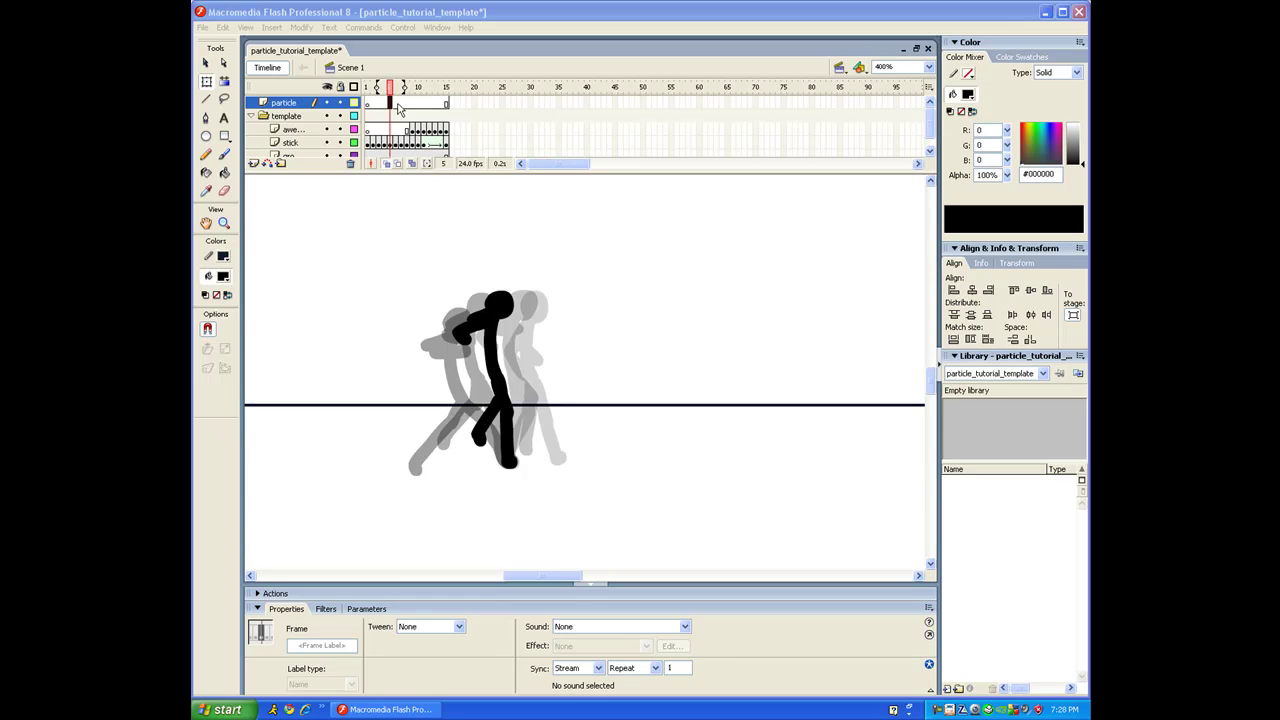
Step: Look through the template's layers and examine the opening frames of the stick figure animation
scroll(860, 149, "down", 1)
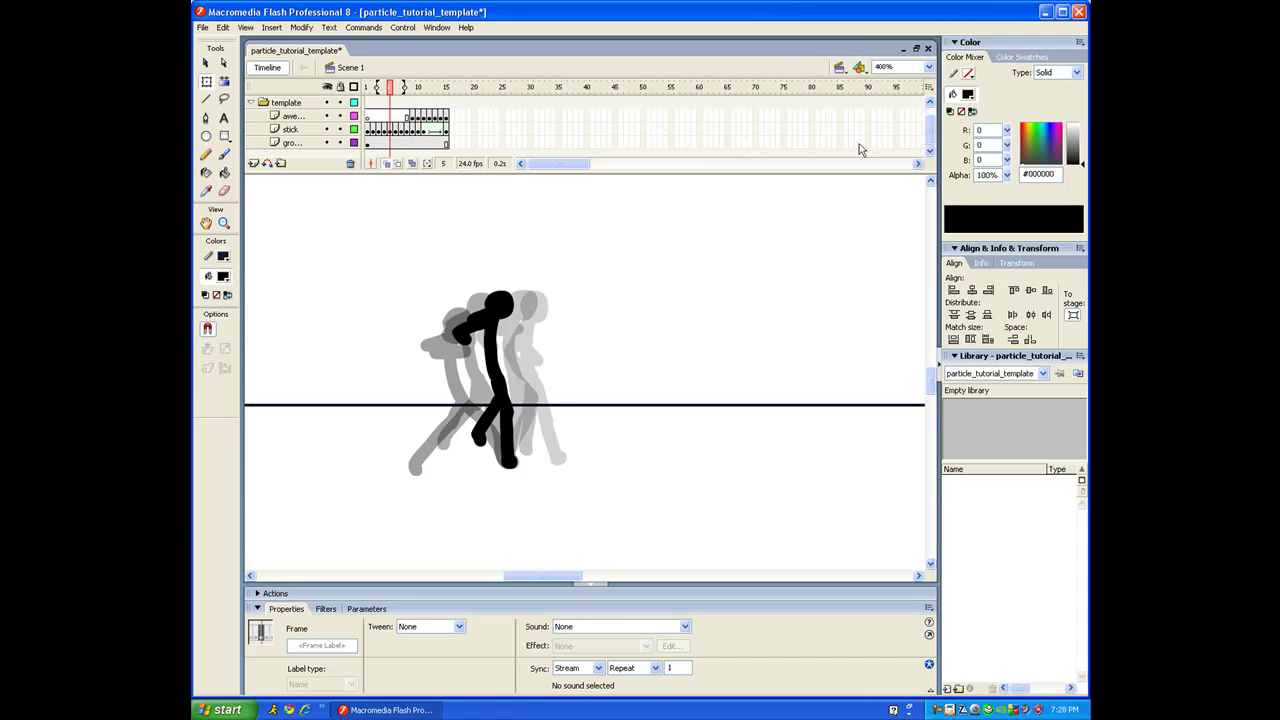
key("space")
left_click_drag(596, 272, 509, 277)
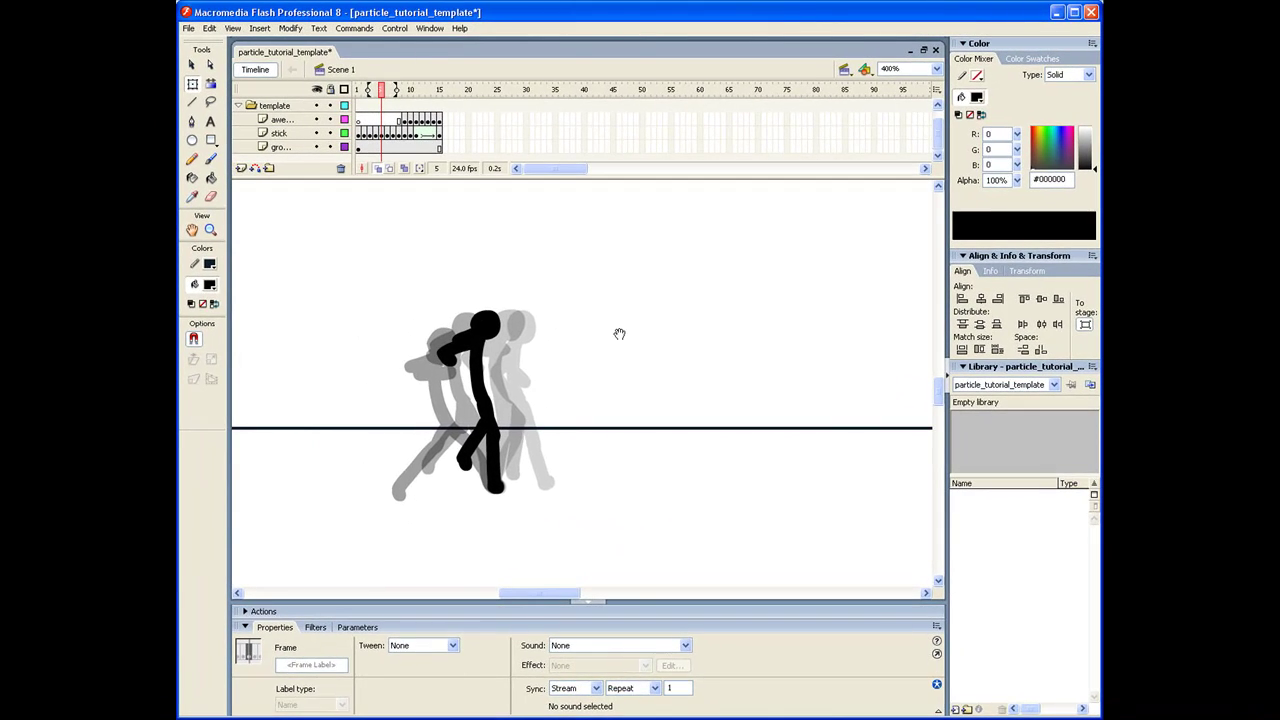
left_click(614, 324)
key("space")
mouse_move(366, 118)
left_mouse_down()
mouse_move(364, 104)
mouse_move(443, 110)
mouse_move(356, 114)
mouse_move(448, 108)
mouse_move(351, 107)
mouse_move(420, 112)
mouse_move(361, 118)
left_mouse_up()
left_click(365, 119)
left_click(358, 108)
left_click(358, 109)
left_click(422, 107)
left_click(359, 109)
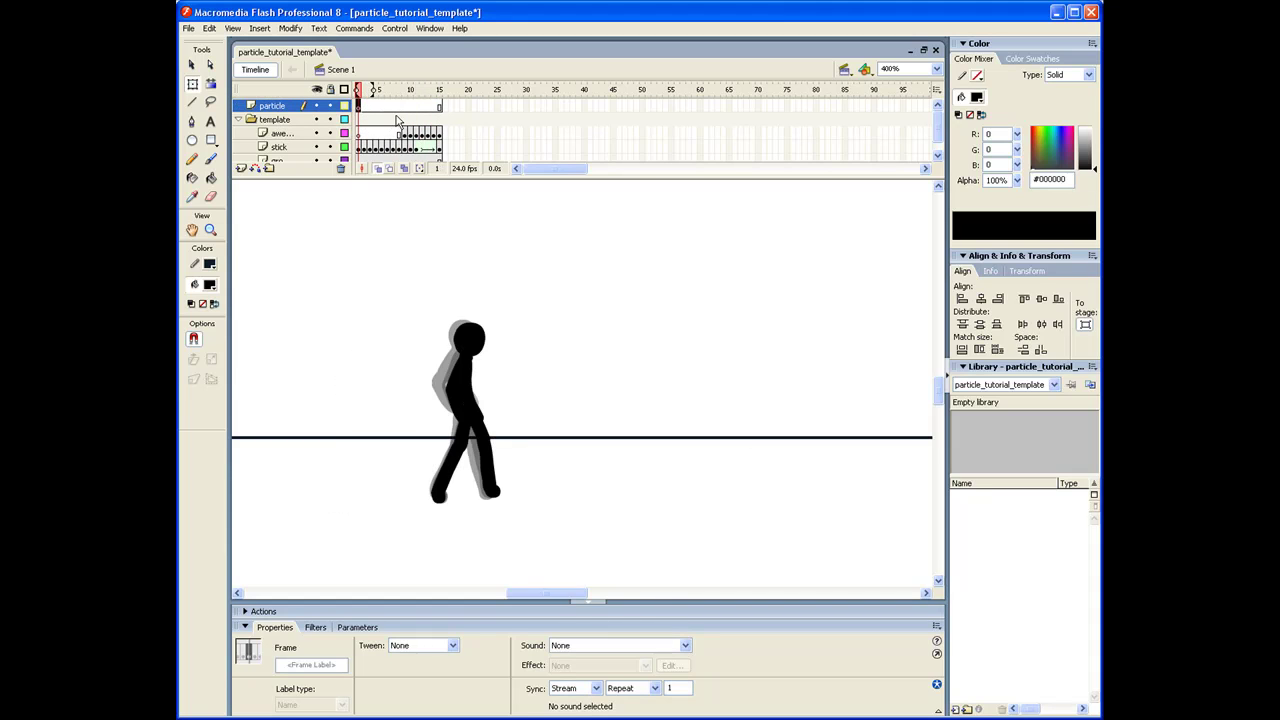
Step: Test the movie to preview the stick figure animation, and close the preview
left_click(388, 120)
key("ctrl+Return")
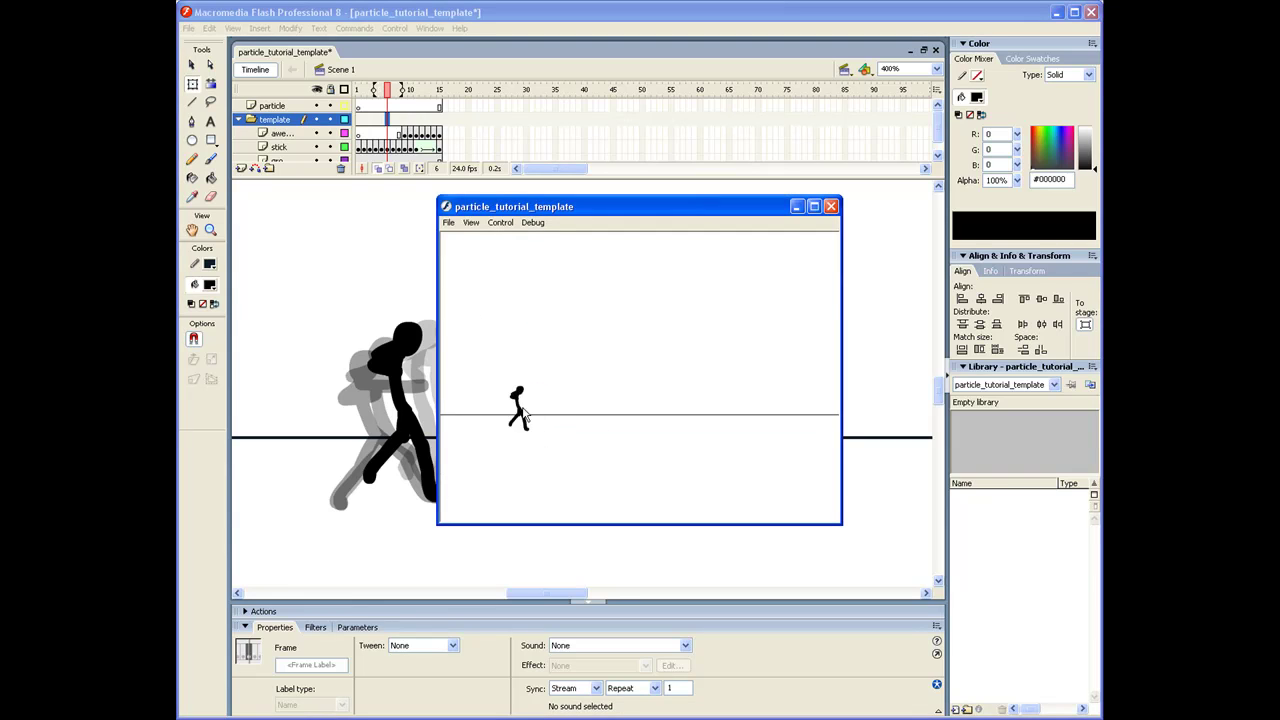
left_click(831, 206)
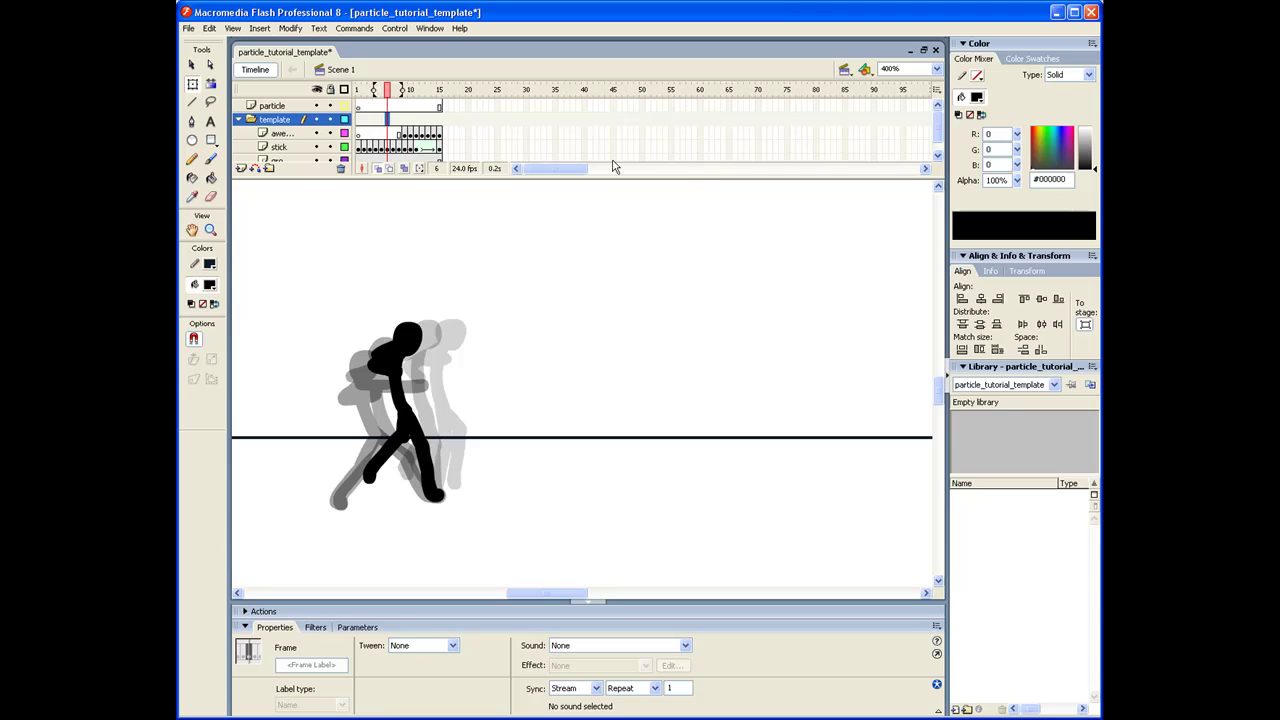
Step: Extend all layers with extra frames to frame 43, and test the movie with the longer timeline
left_click_drag(370, 107, 602, 188)
key("F5")
left_click_drag(643, 120, 527, 106)
left_click_drag(435, 113, 550, 118)
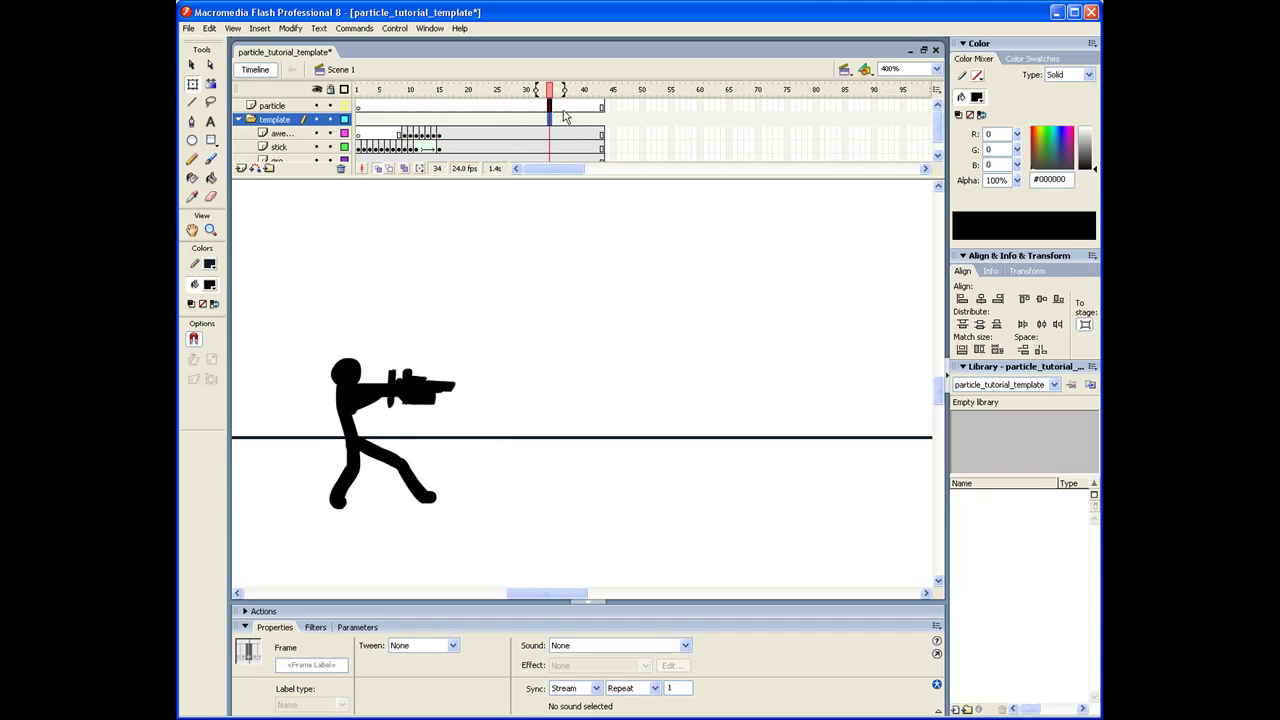
key("ctrl+Return")
left_click(830, 206)
Step: Choose the Brush tool and examine the first ten frames to find where the particles should start
left_click(370, 106)
left_click_drag(367, 113, 411, 109)
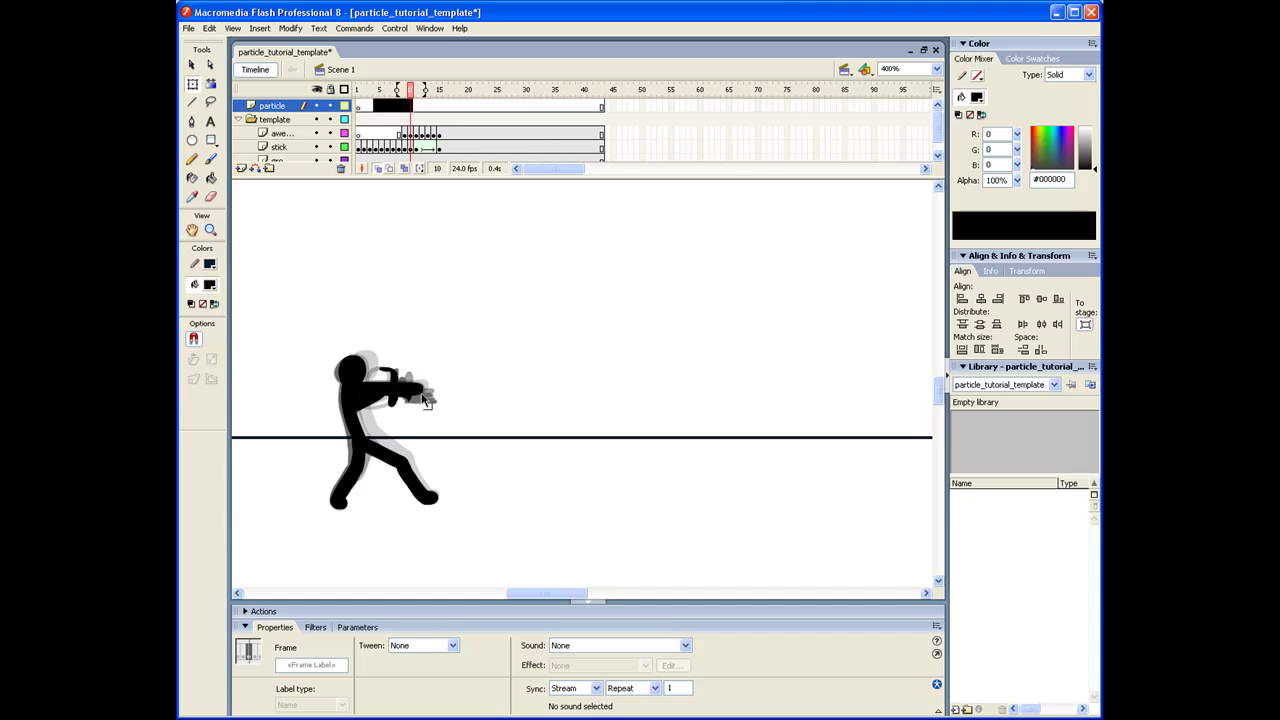
left_click(212, 161)
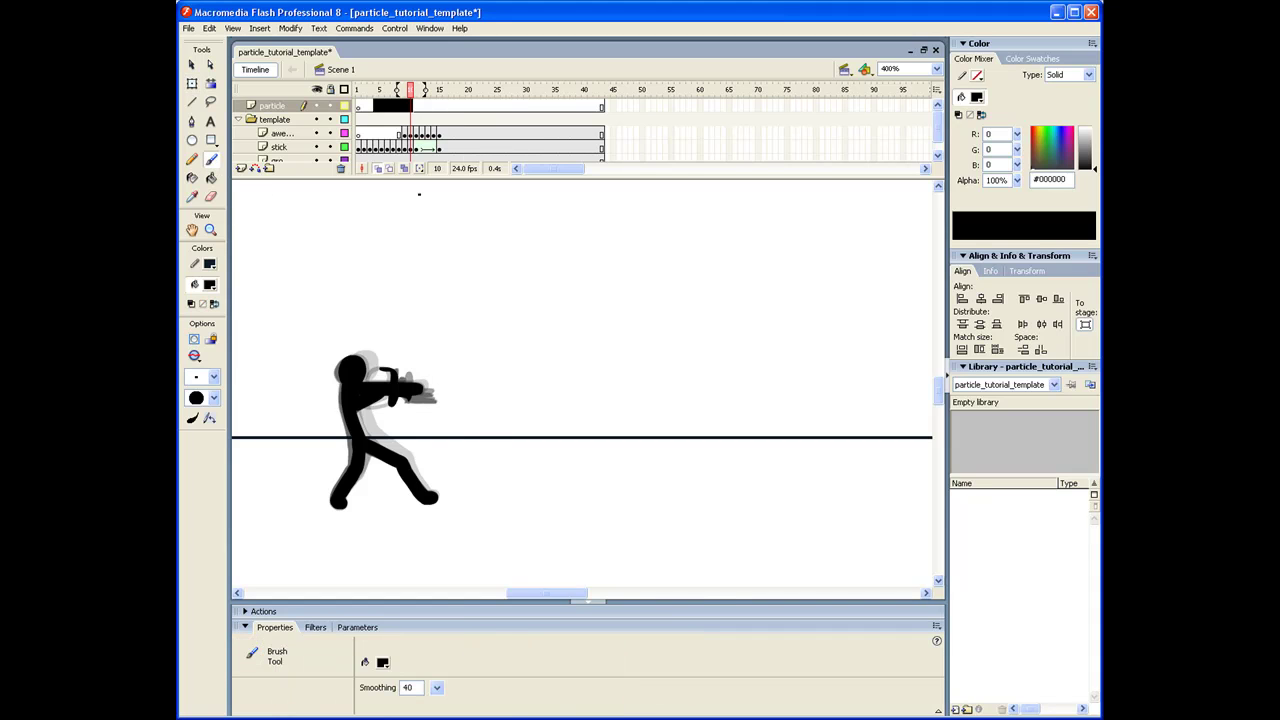
left_click(385, 133)
left_click(376, 108)
key("Return")
left_click(382, 107)
key("Return")
left_click(388, 107)
key("Return")
mouse_move(402, 110)
left_mouse_down()
mouse_move(372, 110)
mouse_move(385, 117)
left_mouse_up()
left_click(386, 119)
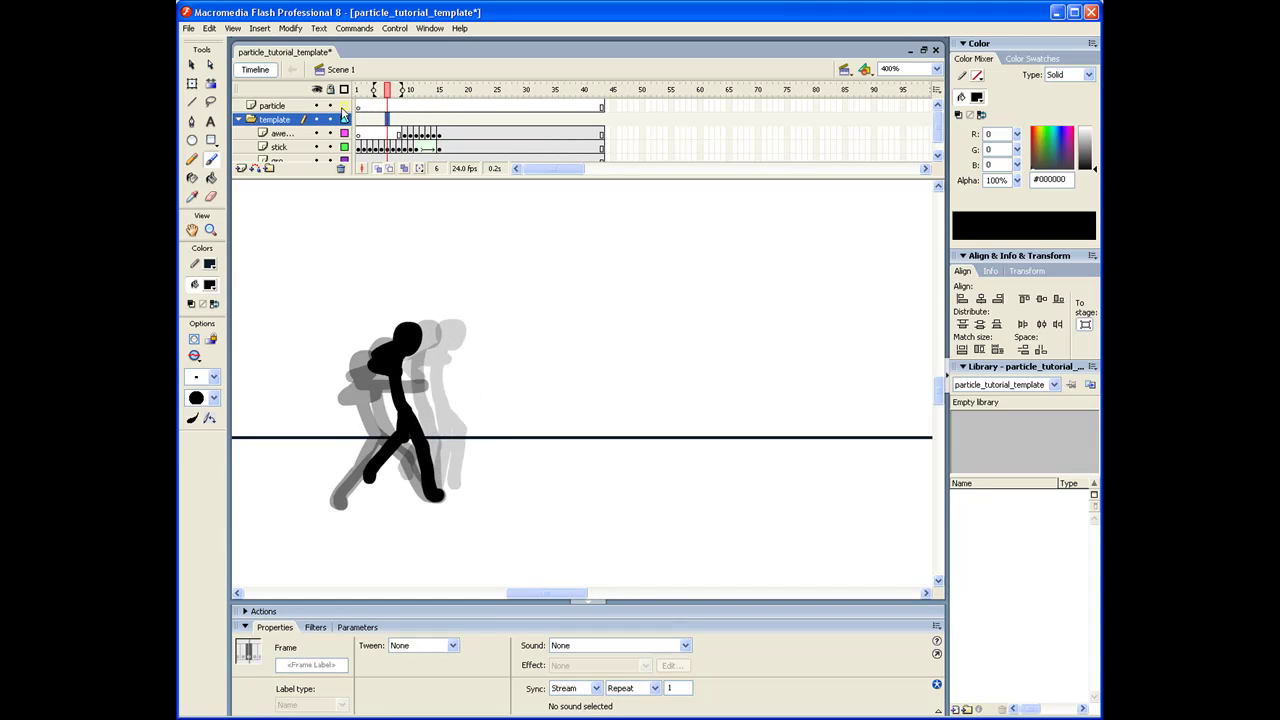
Step: Collapse the template layer folder and select frame 9 of the particle layer
left_click(240, 120)
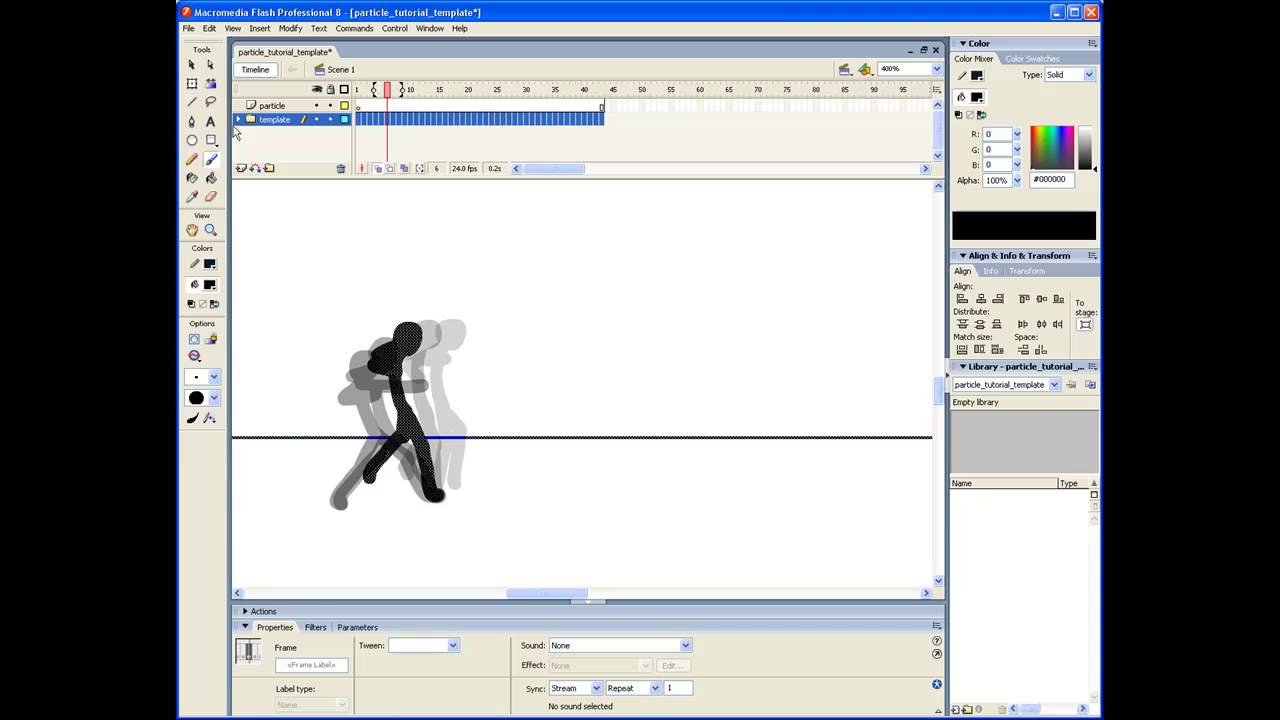
left_click(395, 116)
left_click_drag(370, 106, 408, 108)
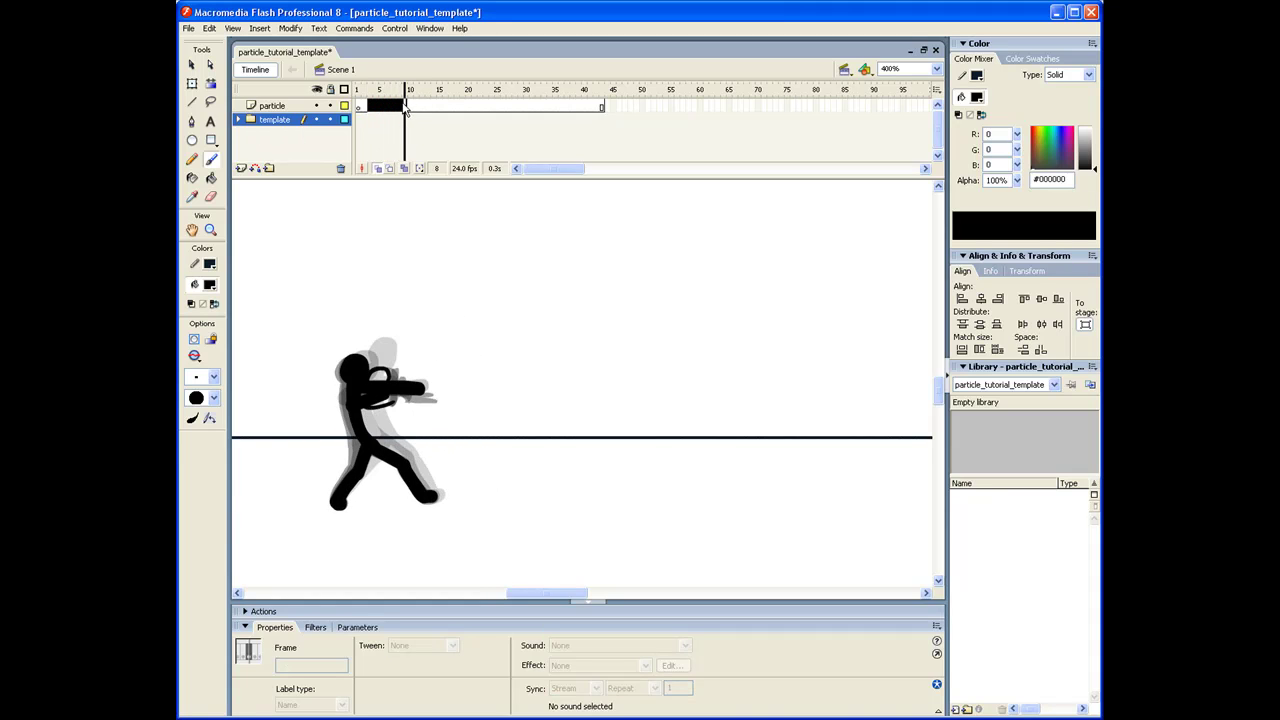
left_click(408, 106)
left_click(408, 119)
left_click(407, 106)
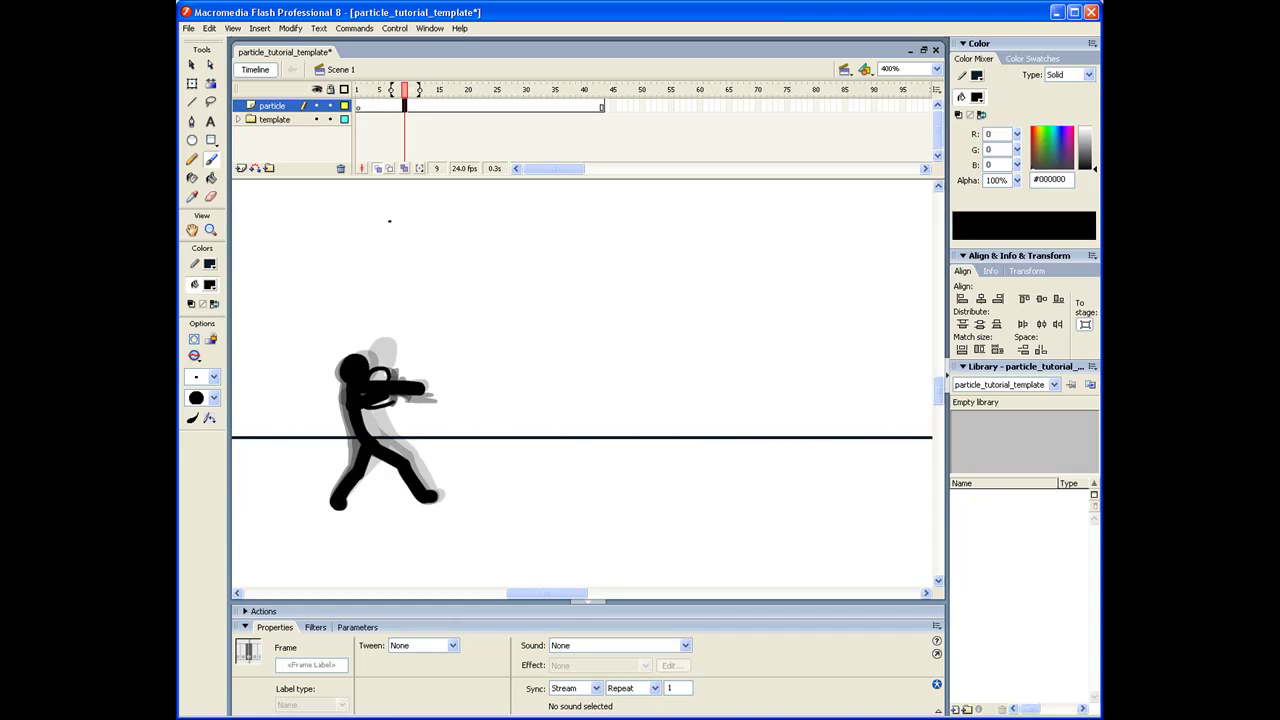
Step: Insert a blank keyframe at frame 9 of the particle layer and set the brush to the second-smallest size
left_click(210, 284)
left_click(213, 326)
left_click(205, 378)
left_click(202, 400)
left_click(212, 377)
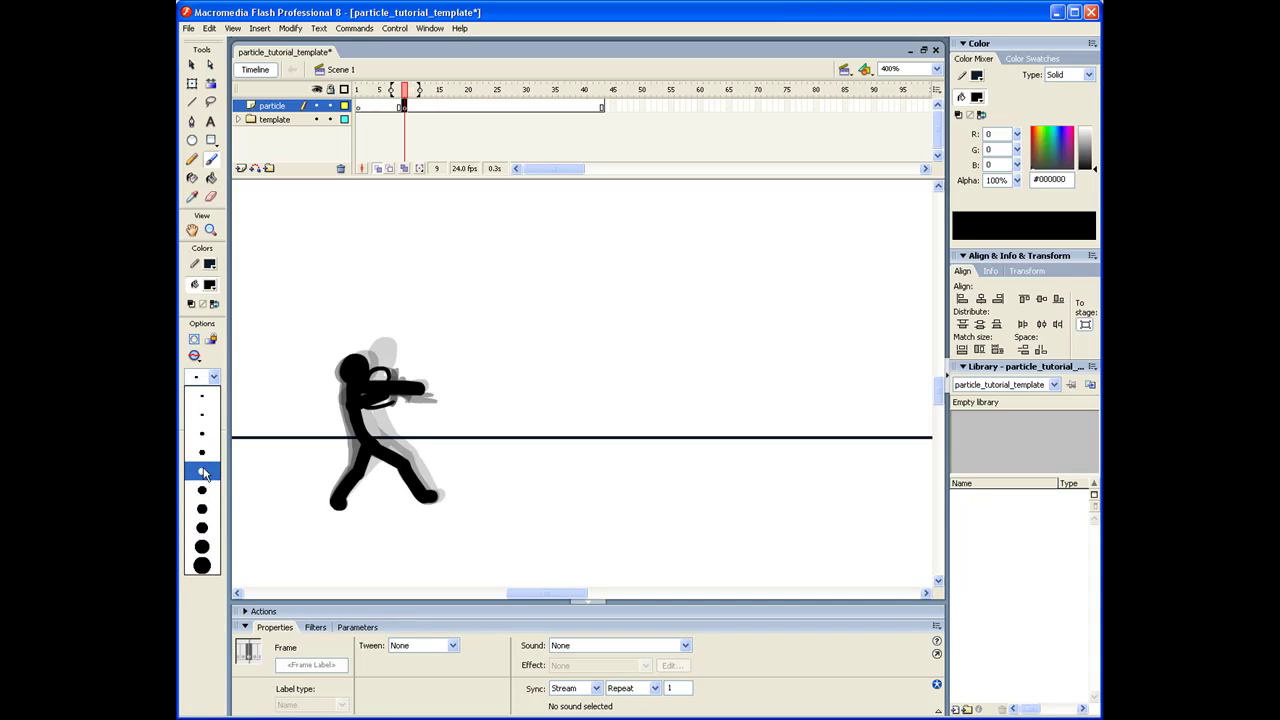
left_click(204, 416)
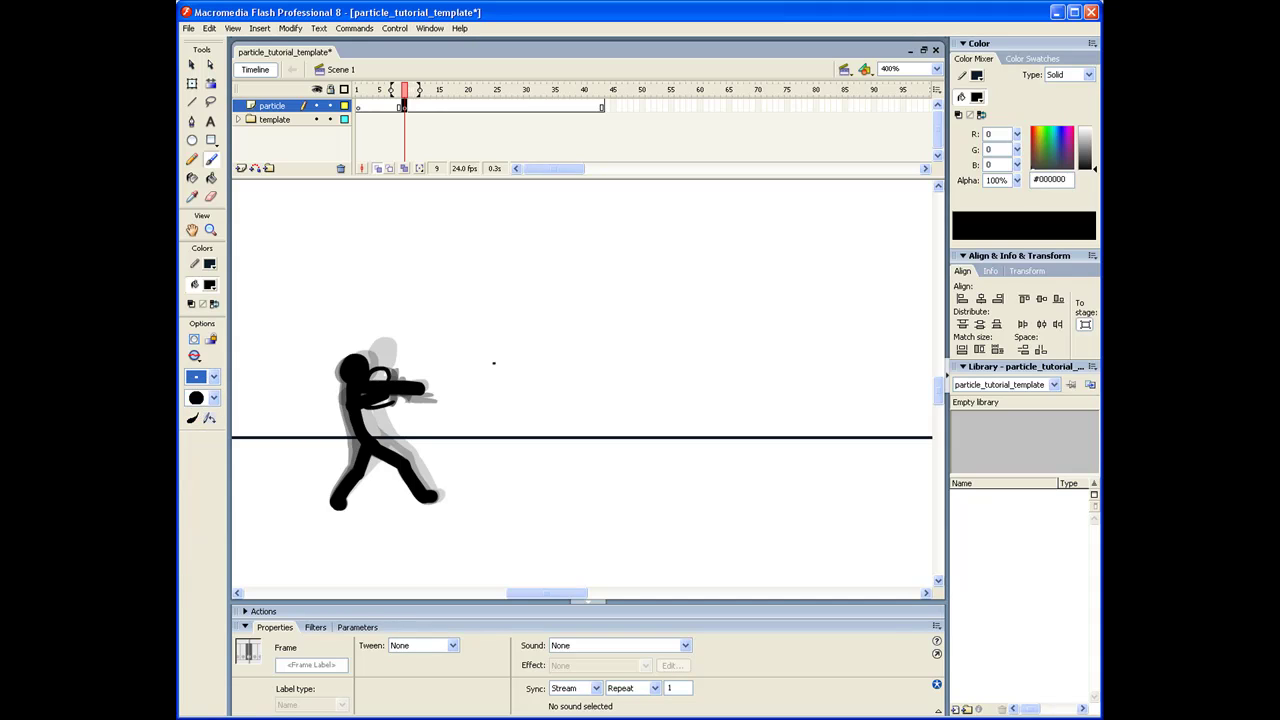
left_click(204, 378)
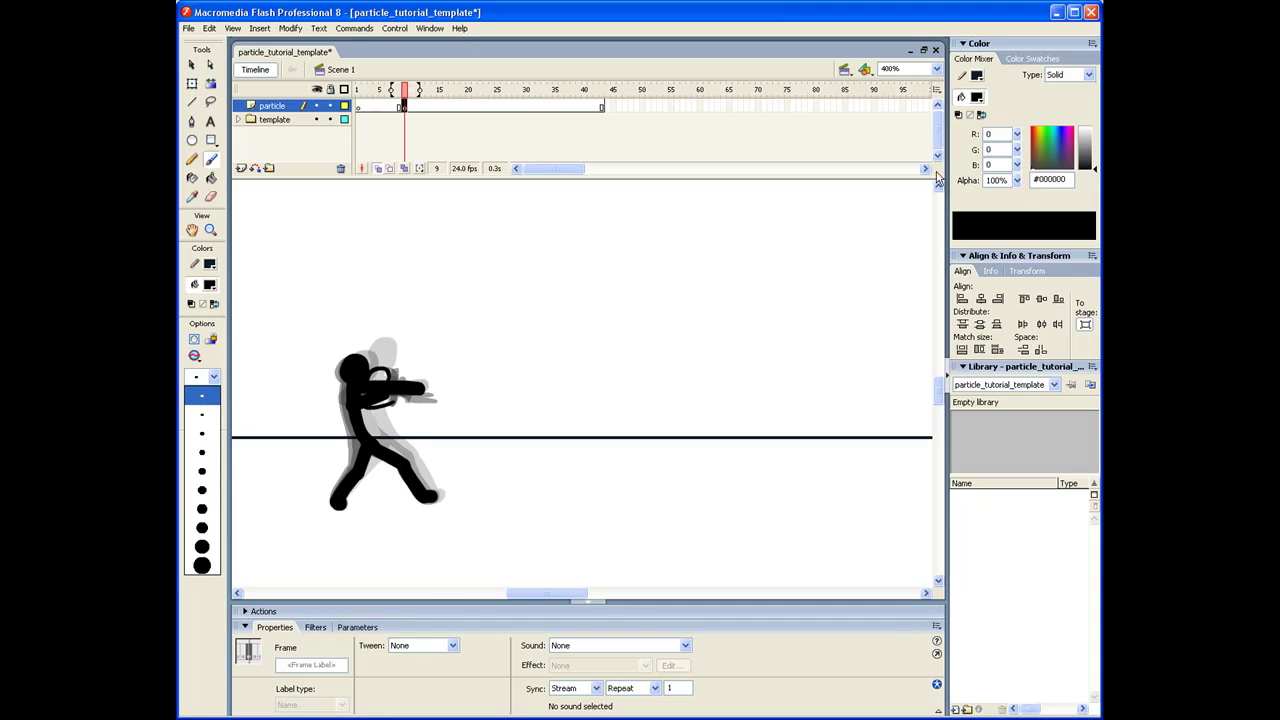
left_click(897, 68)
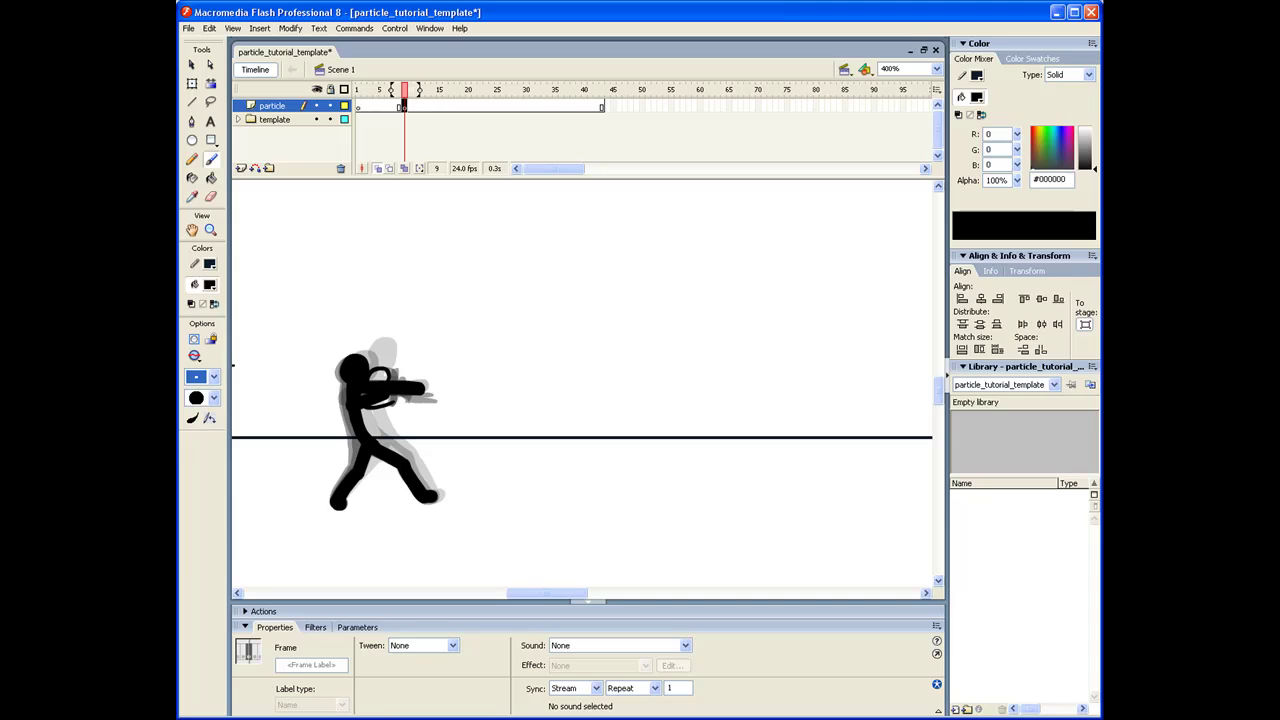
left_click(205, 378)
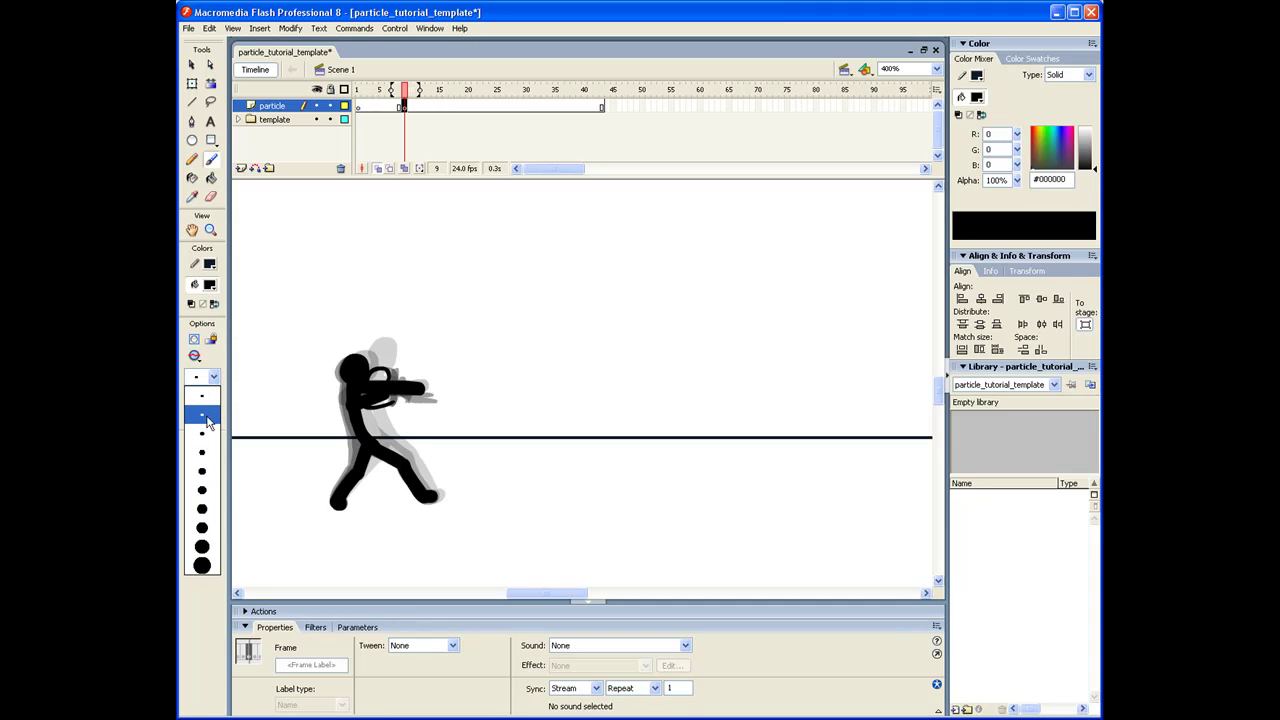
left_click(207, 415)
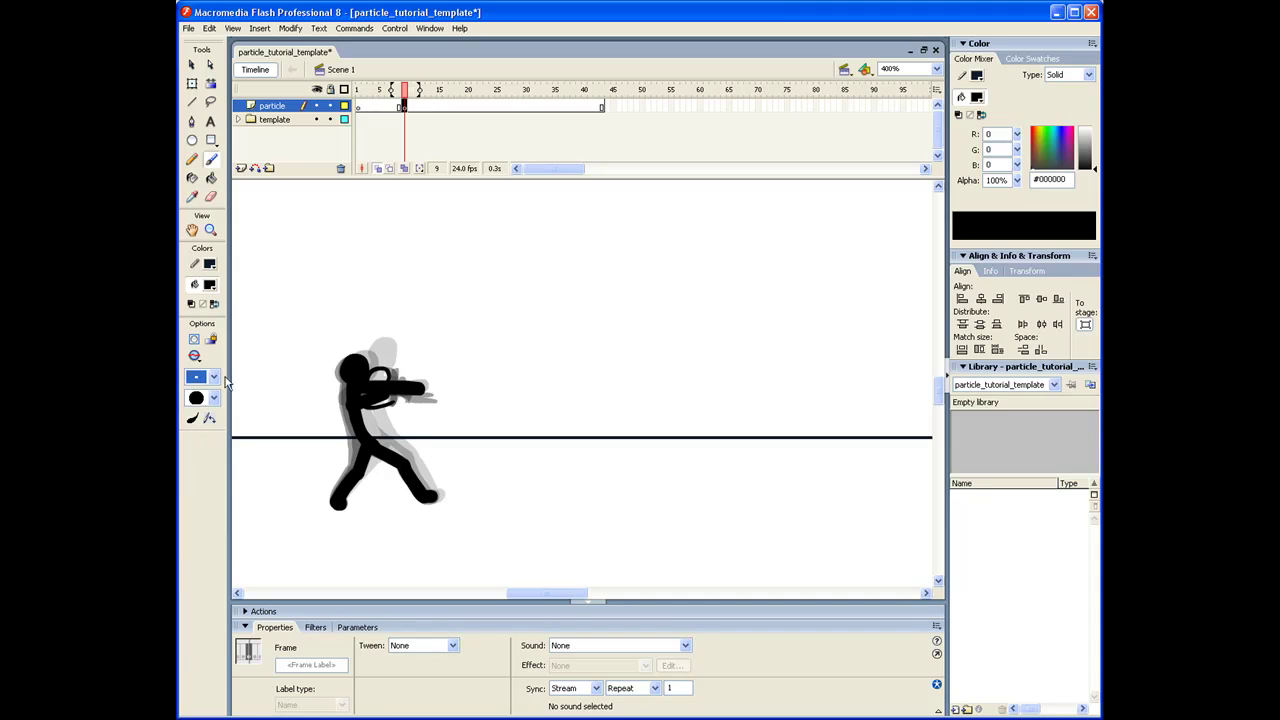
left_click_drag(395, 355, 437, 303)
key("ctrl+z")
left_click_drag(388, 362, 421, 316)
key("ctrl+z")
left_click_drag(390, 368, 413, 284)
key("ctrl+z")
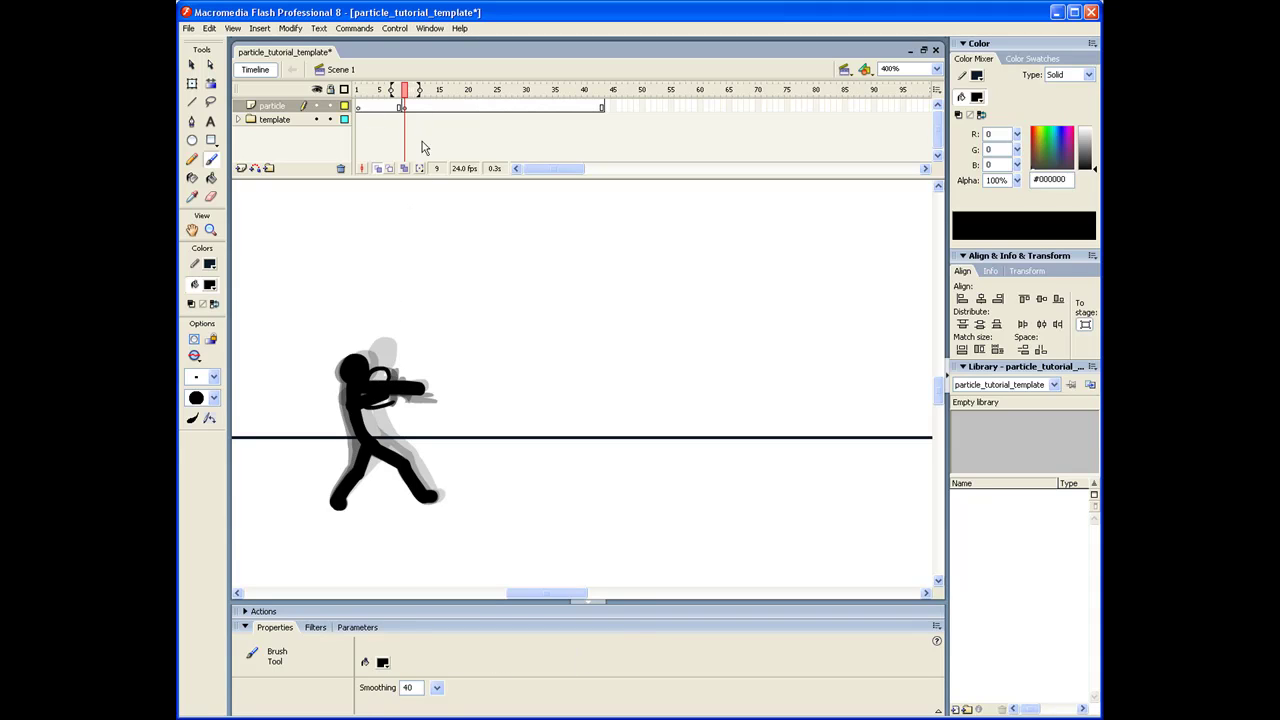
Step: Paint three short black particle streaks on frame 9 radiating outward from the stick figure's gun, undoing misplaced strokes
left_click_drag(391, 377, 420, 328)
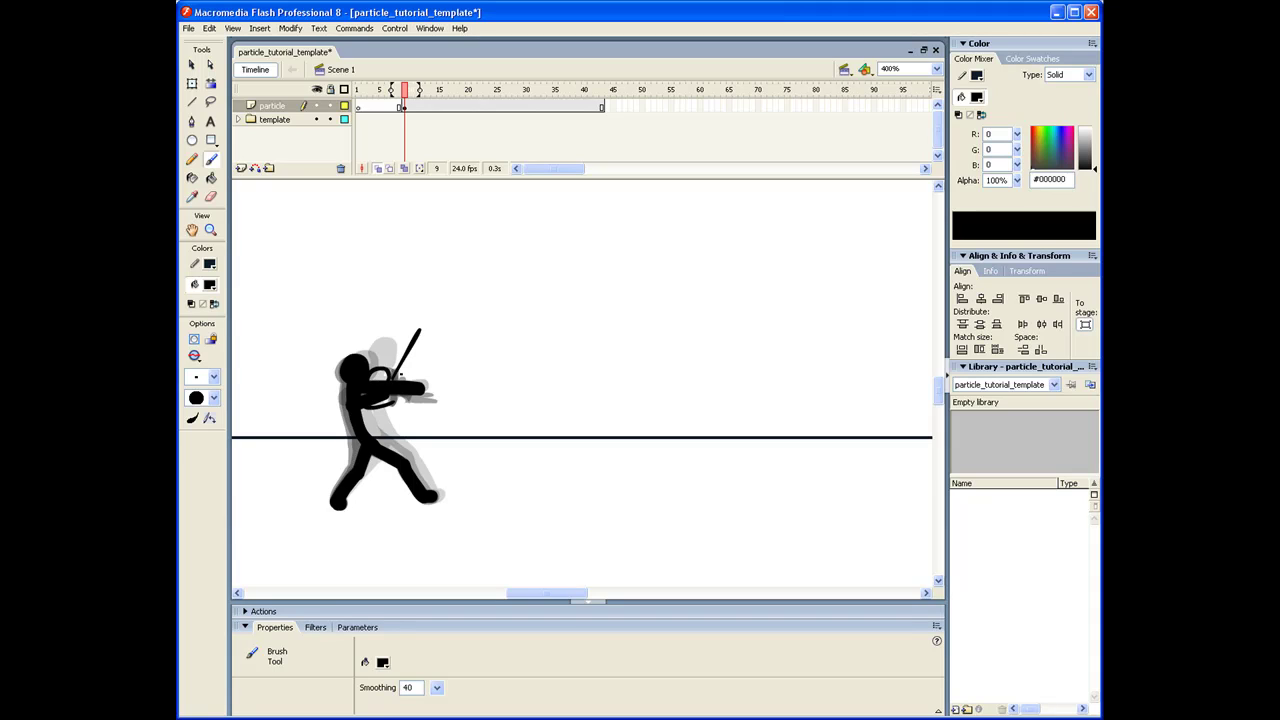
left_click_drag(399, 389, 445, 353)
key("ctrl+z")
key("ctrl+z")
left_click_drag(397, 397, 450, 425)
left_click_drag(437, 280, 421, 318)
key("ctrl+z")
key("ctrl+z")
left_click_drag(418, 375, 437, 362)
left_click(425, 136)
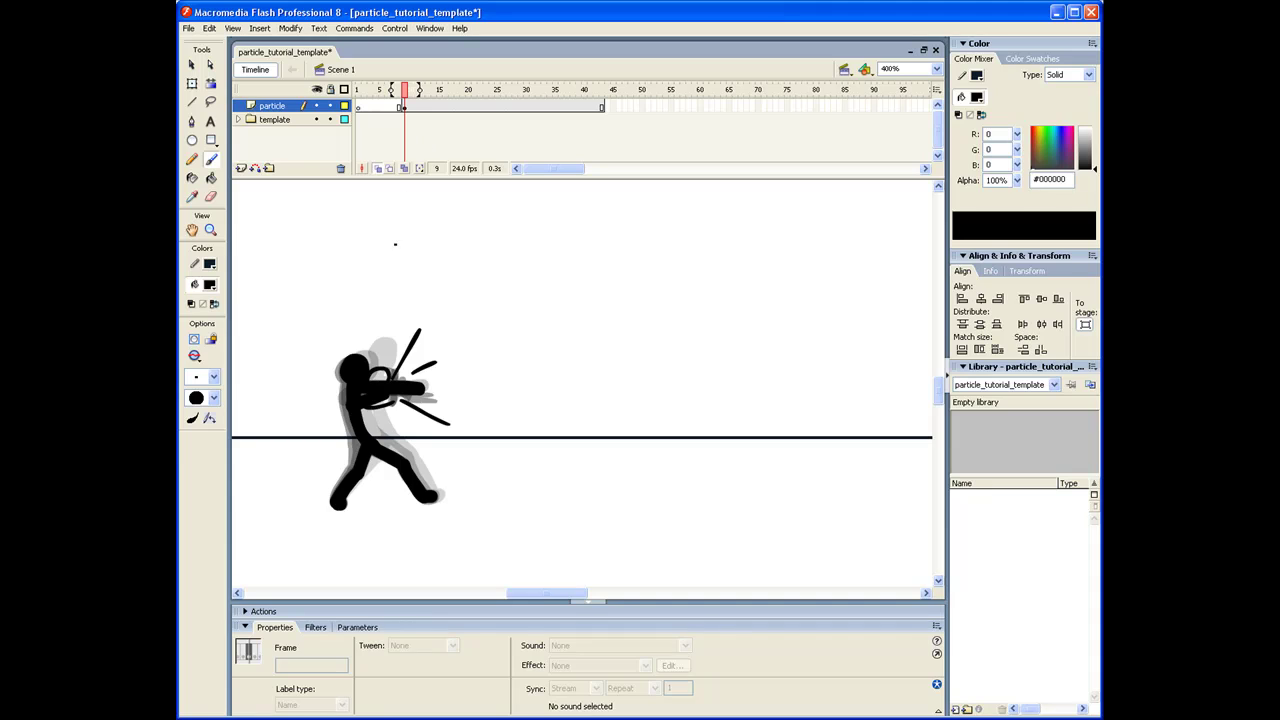
Step: Insert blank keyframes at frames 10 and 11 and paint the upper streak on each, progressively farther from the gun
key("F7")
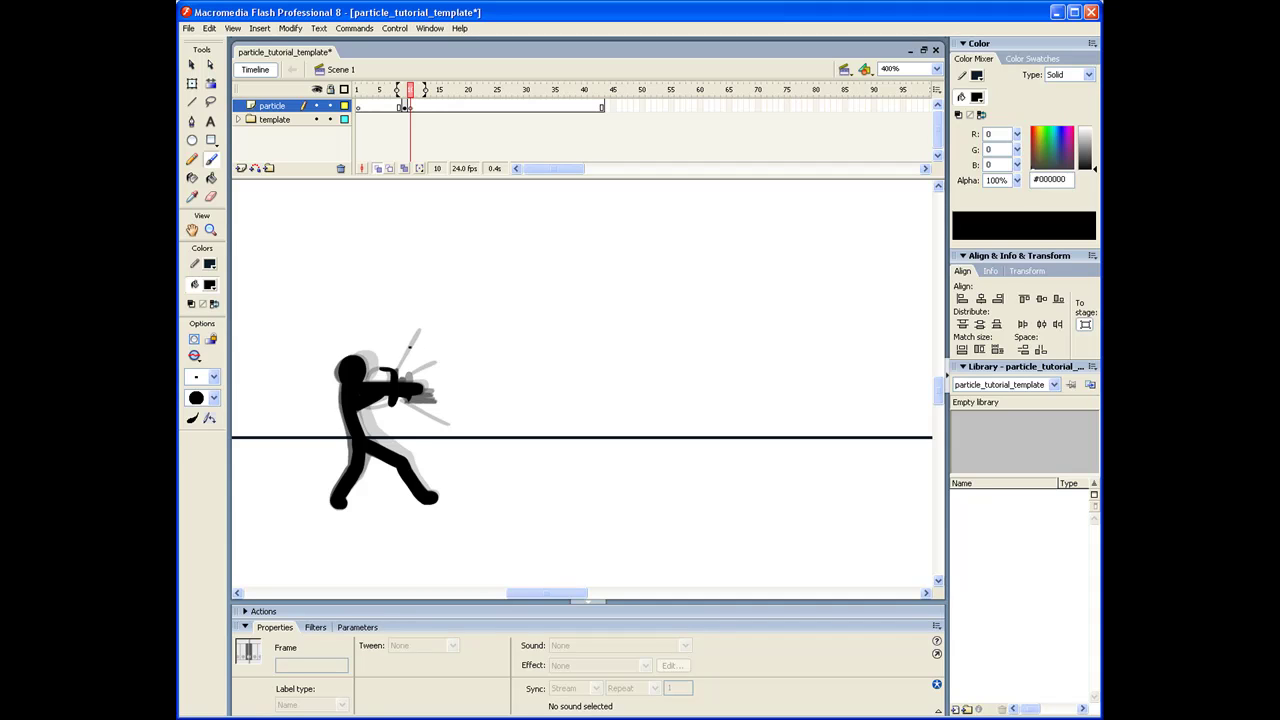
left_click_drag(408, 352, 428, 319)
key("F7")
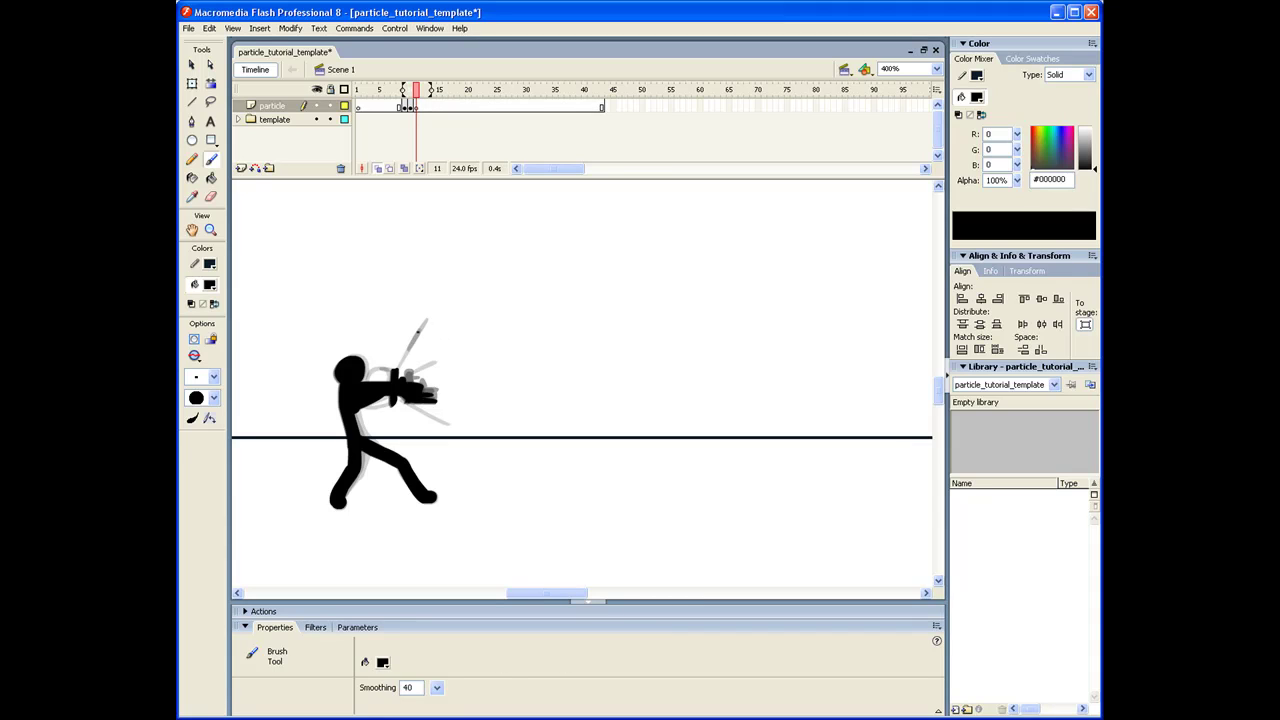
left_click_drag(419, 333, 436, 306)
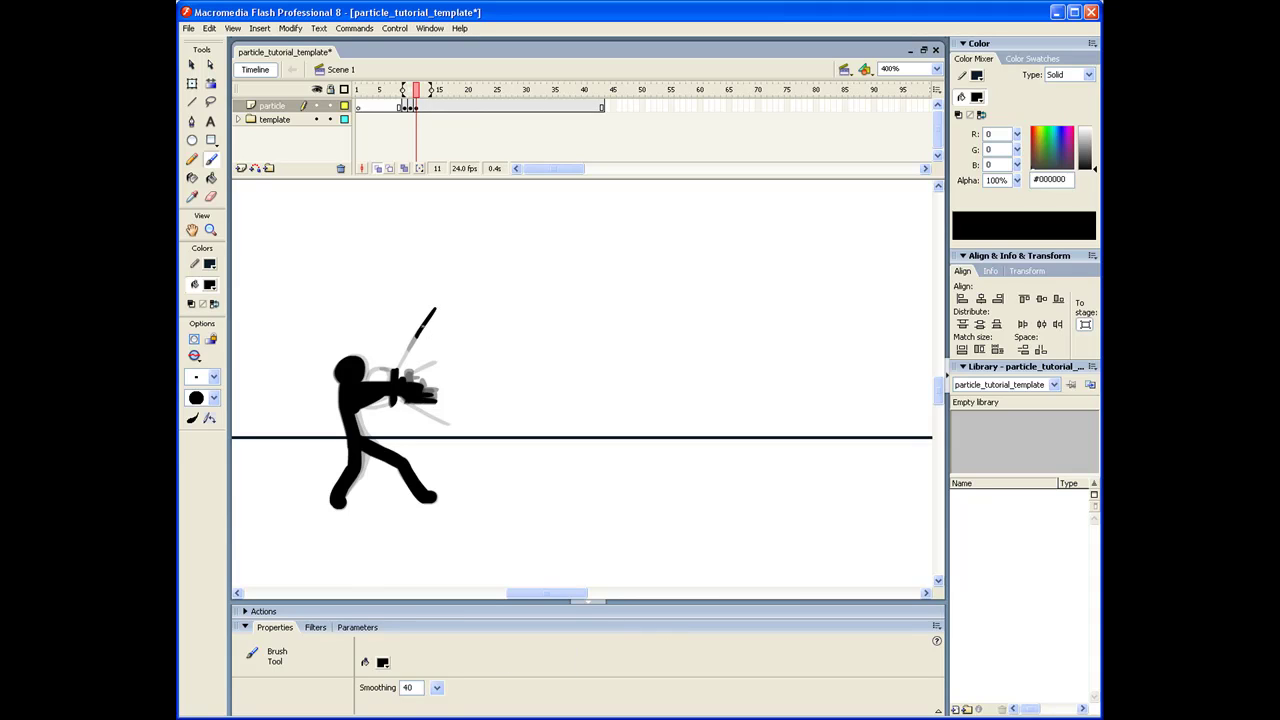
key("ctrl+z")
left_click_drag(418, 335, 457, 282)
key("ctrl+z")
key("ctrl+z")
Step: Continue the upper streak frame by frame on blank keyframes through frame 20, shrinking it to a dot, and add a blank keyframe at frame 21
key("F7")
key("F7")
key("F7")
key("F7")
key("F7")
key("F7")
key("F7")
key("F7")
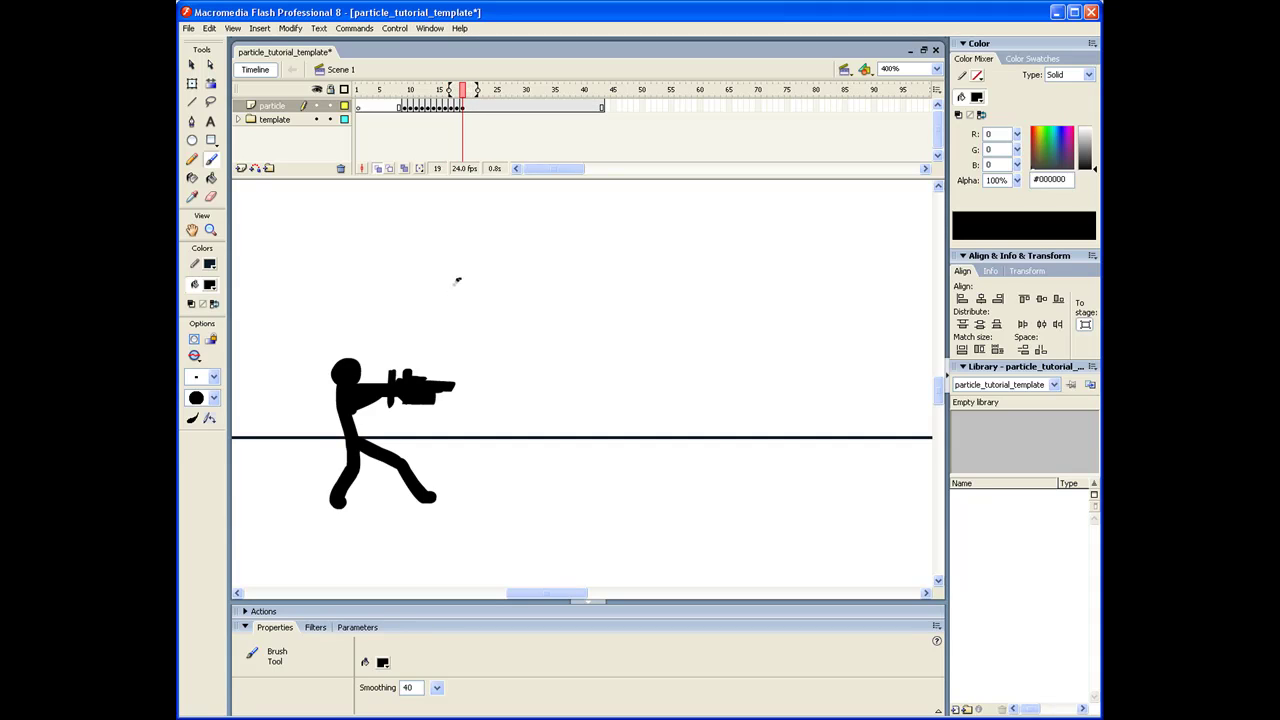
key("F7")
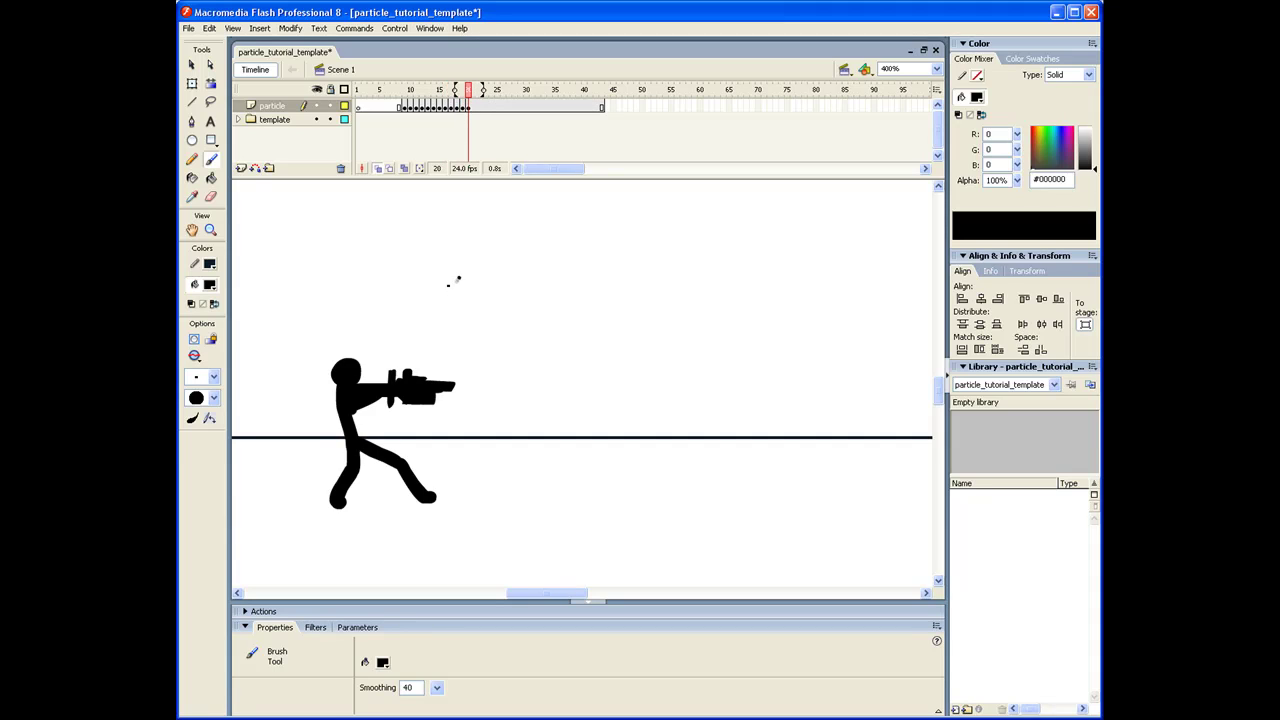
key("F7")
Step: Go back to the start of the particles and paint the middle streak on frame 10, slightly farther outward than on frame 9
mouse_move(403, 109)
left_mouse_down()
mouse_move(454, 114)
mouse_move(391, 110)
mouse_move(491, 110)
mouse_move(391, 117)
left_mouse_up()
left_click(405, 109)
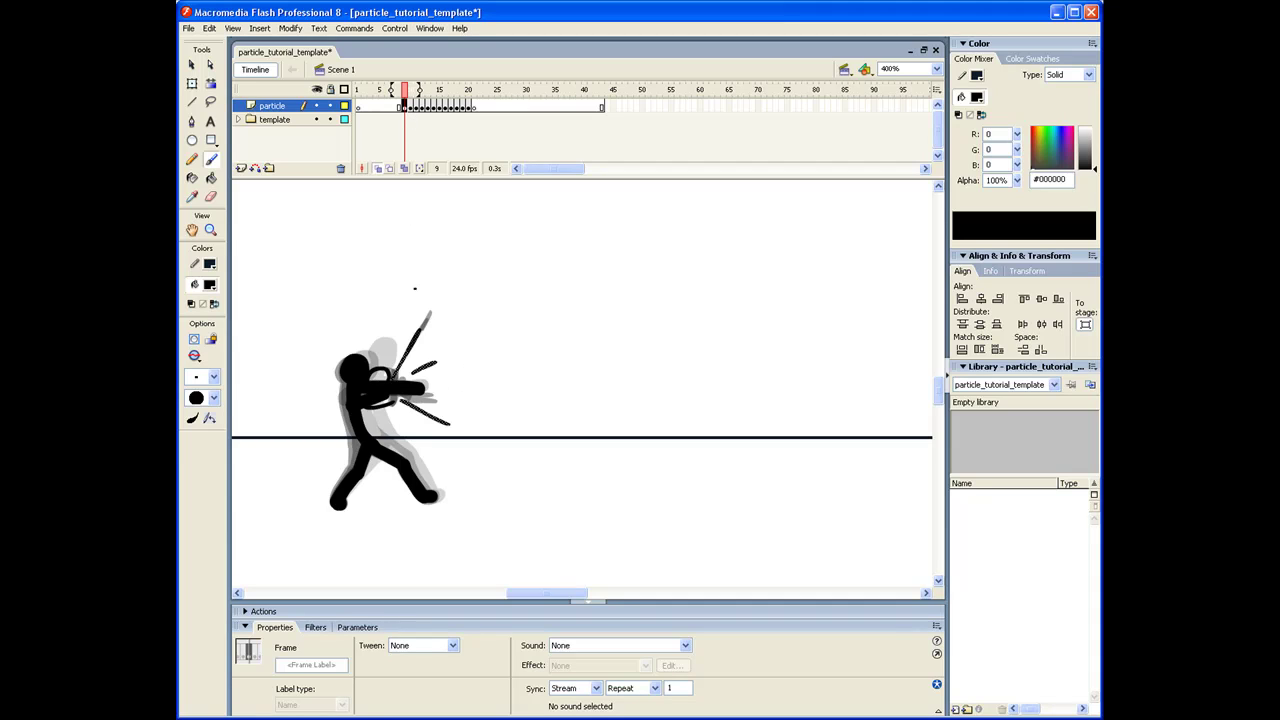
key(".")
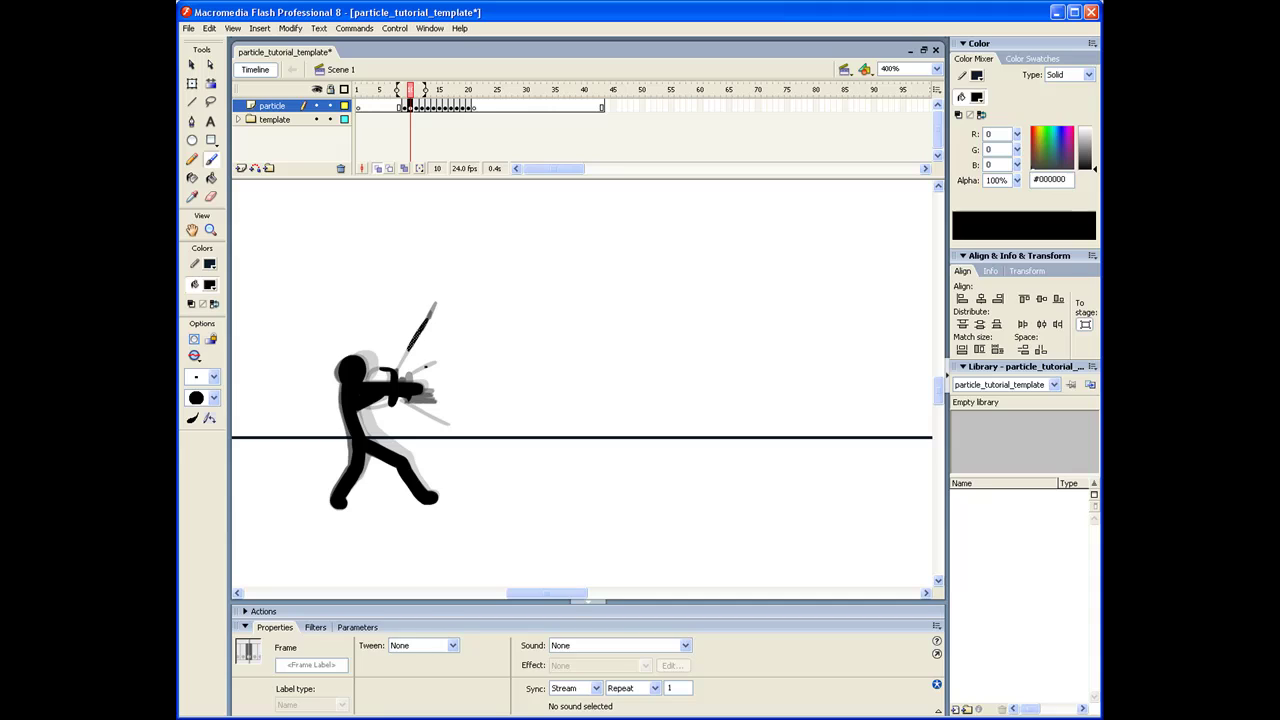
left_click_drag(428, 367, 443, 361)
Step: Paint the middle particle on frames 11 through 17, shrinking it to a dot moving outward, and redo its dot on frame 17
key(".")
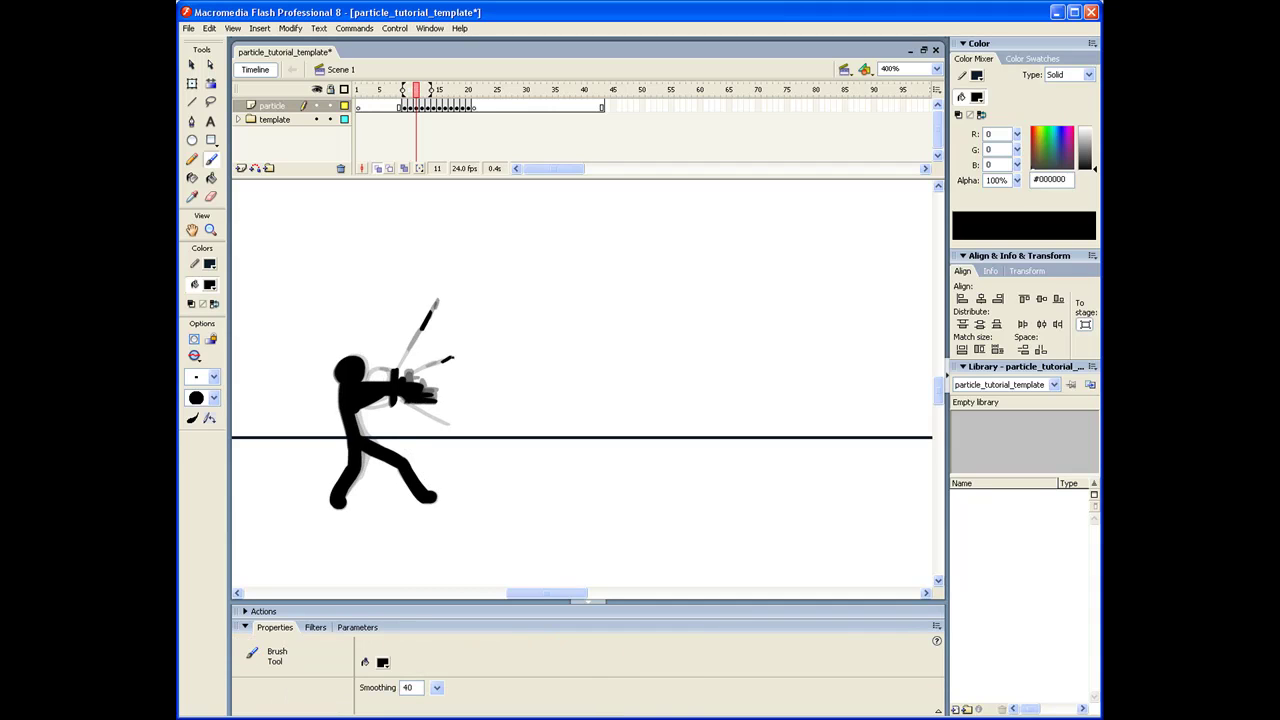
key("period")
key("period")
key("period")
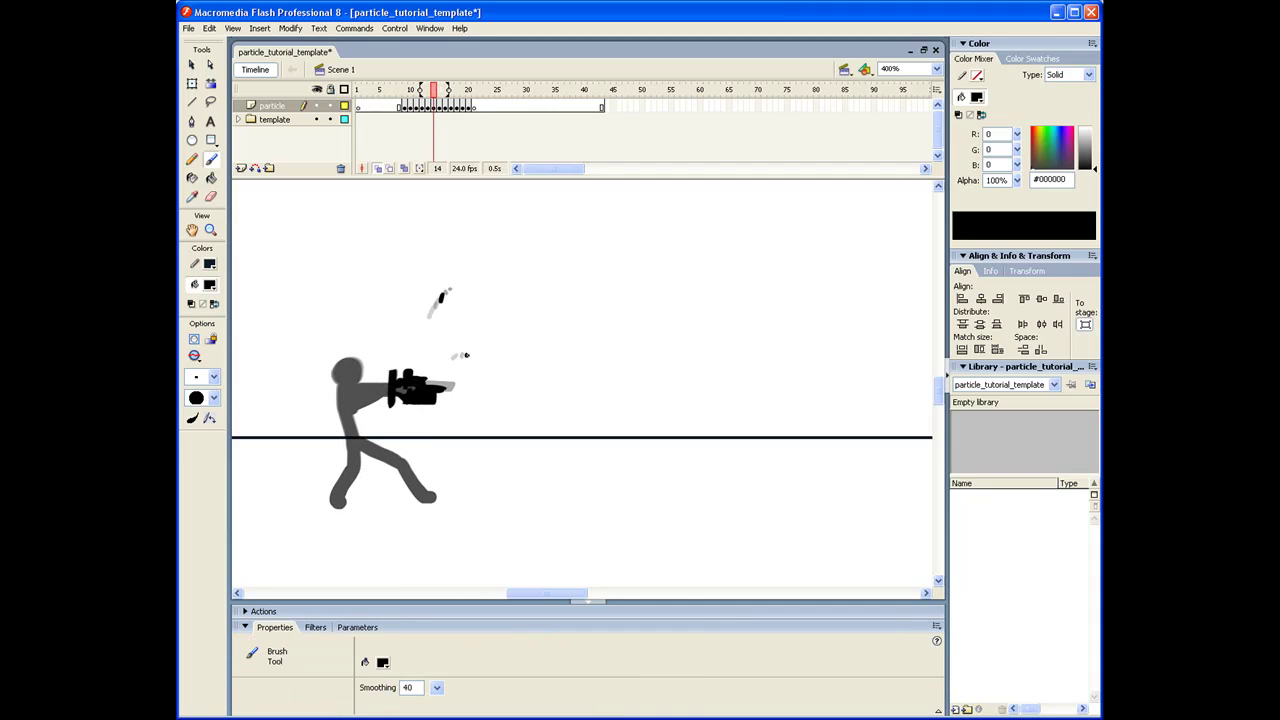
key("period")
key("period")
key("period")
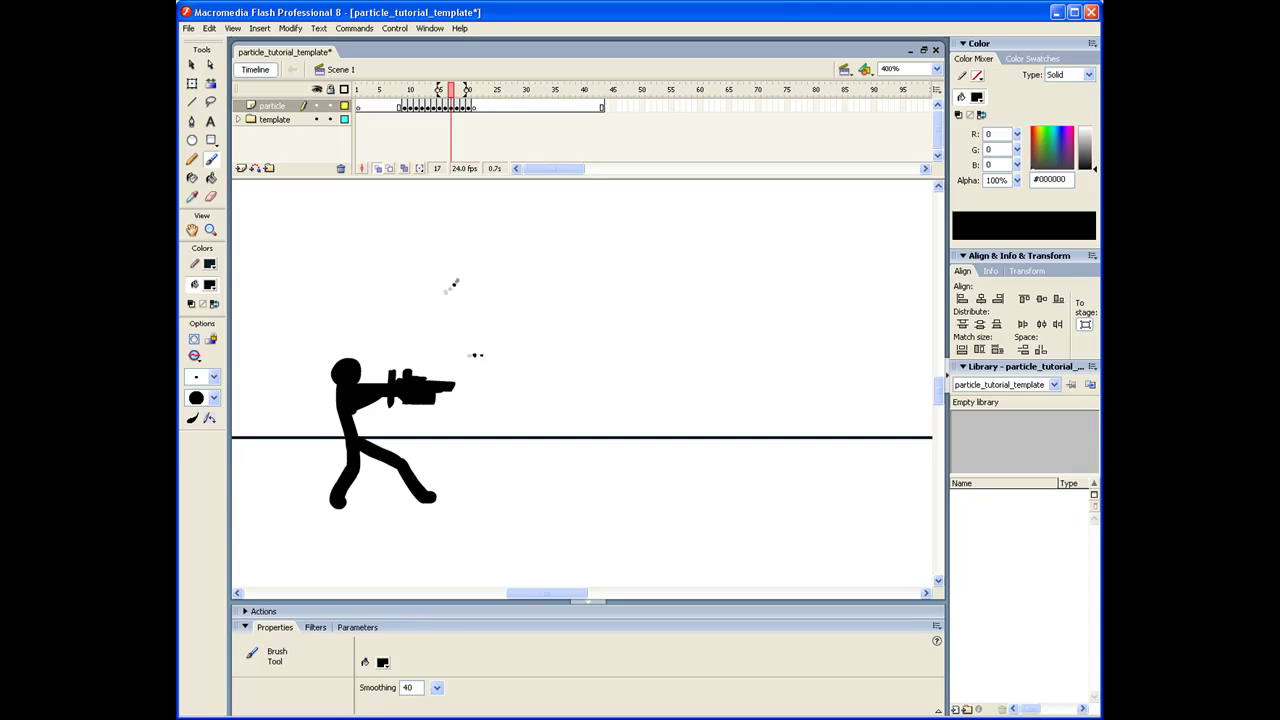
key("comma")
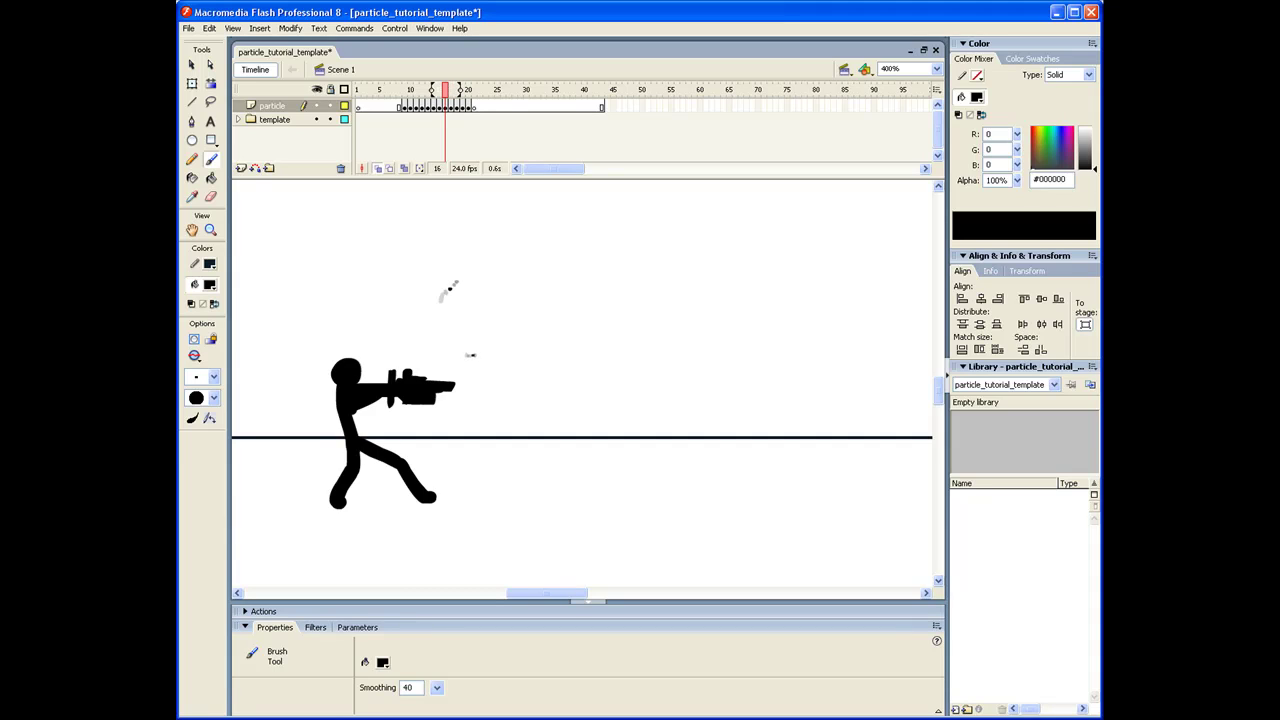
key("period")
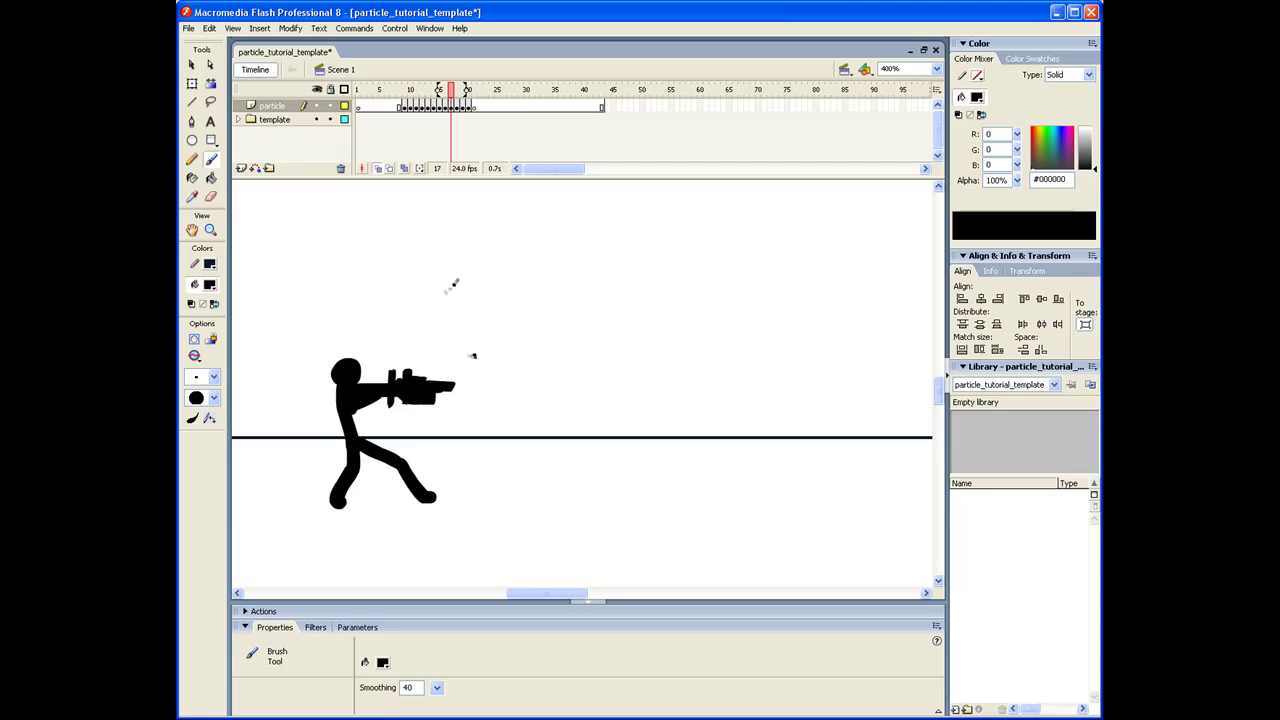
key("period")
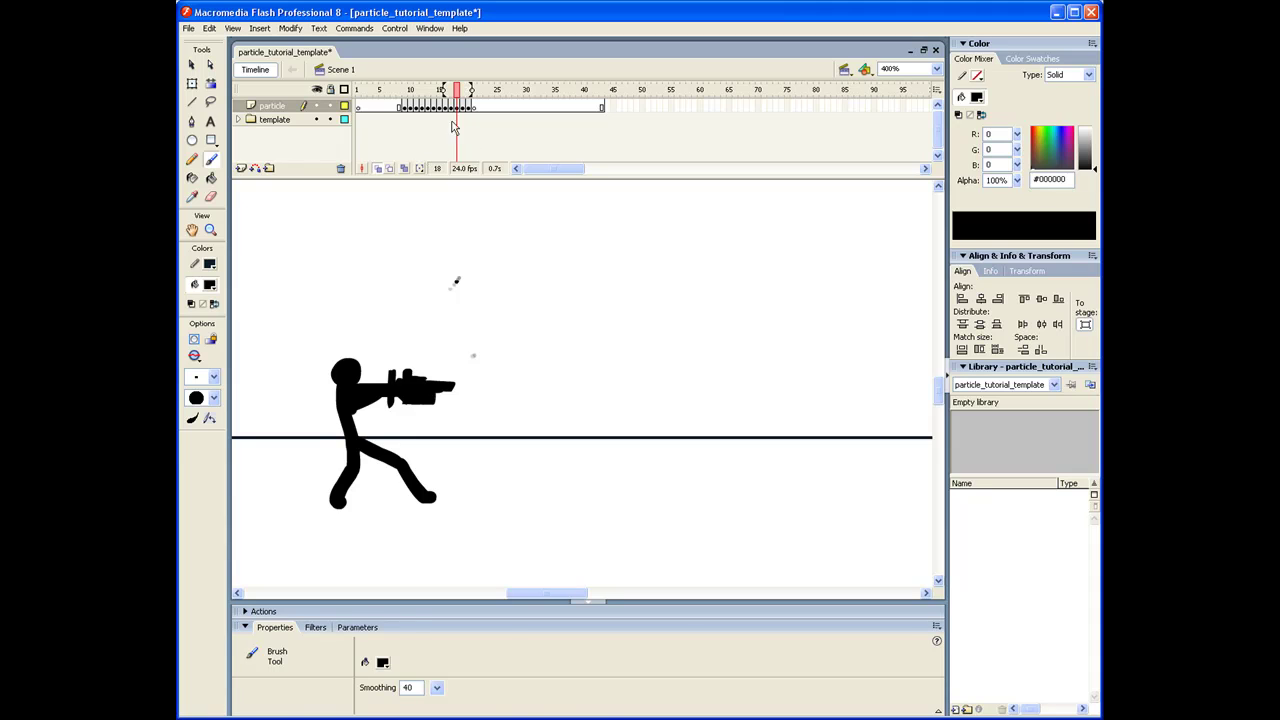
Step: Check the upper and middle particles frame by frame from frame 9, and preview the movie in the test player
left_click(404, 108)
left_click(410, 109)
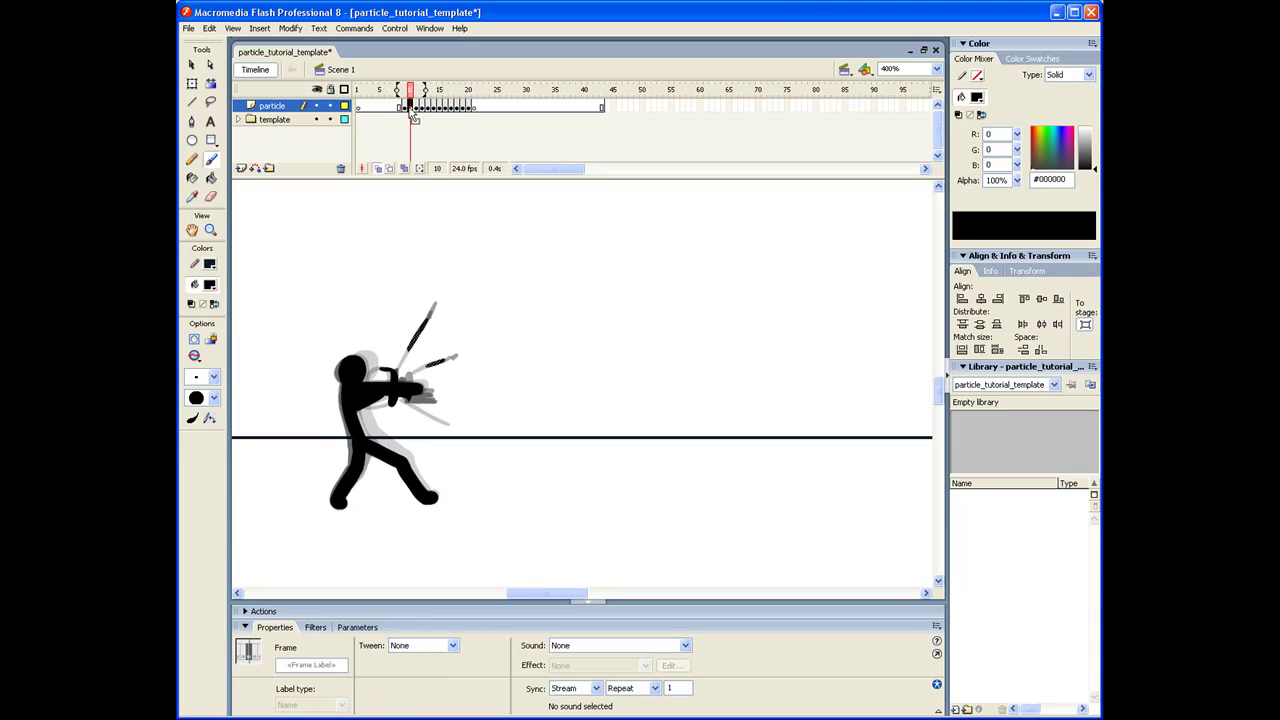
key("period")
key("period")
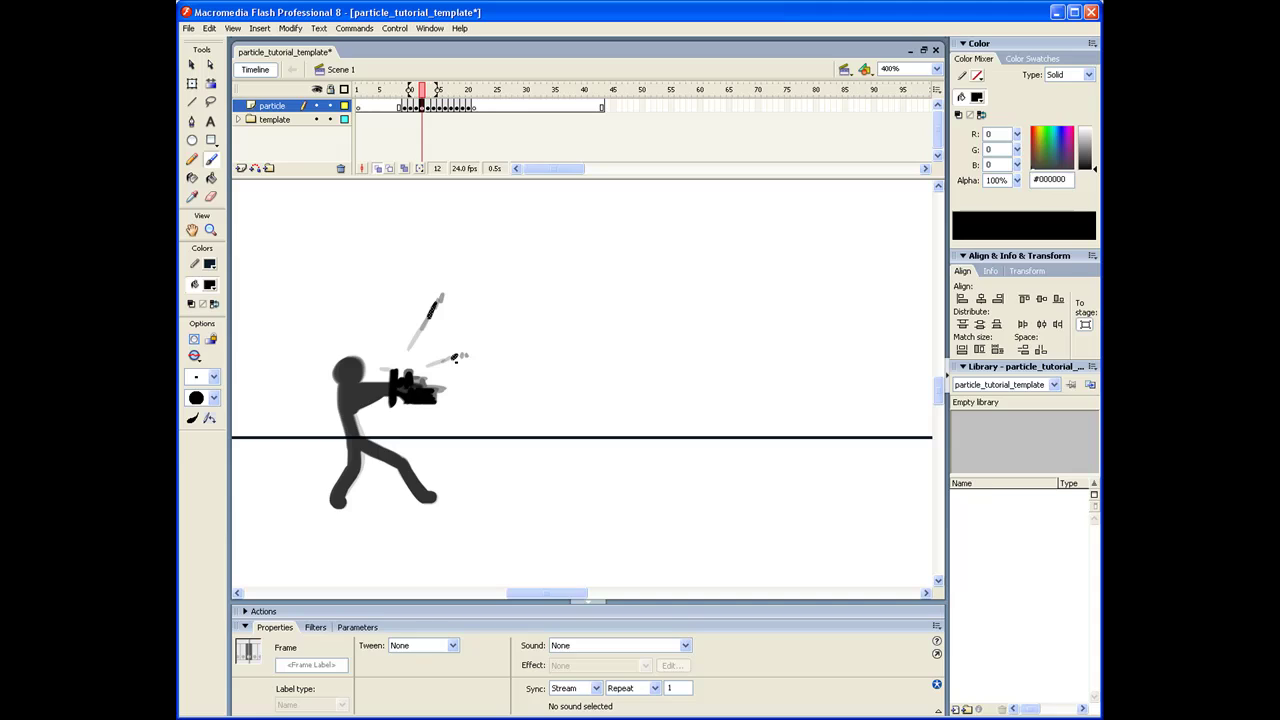
key("period")
key("period")
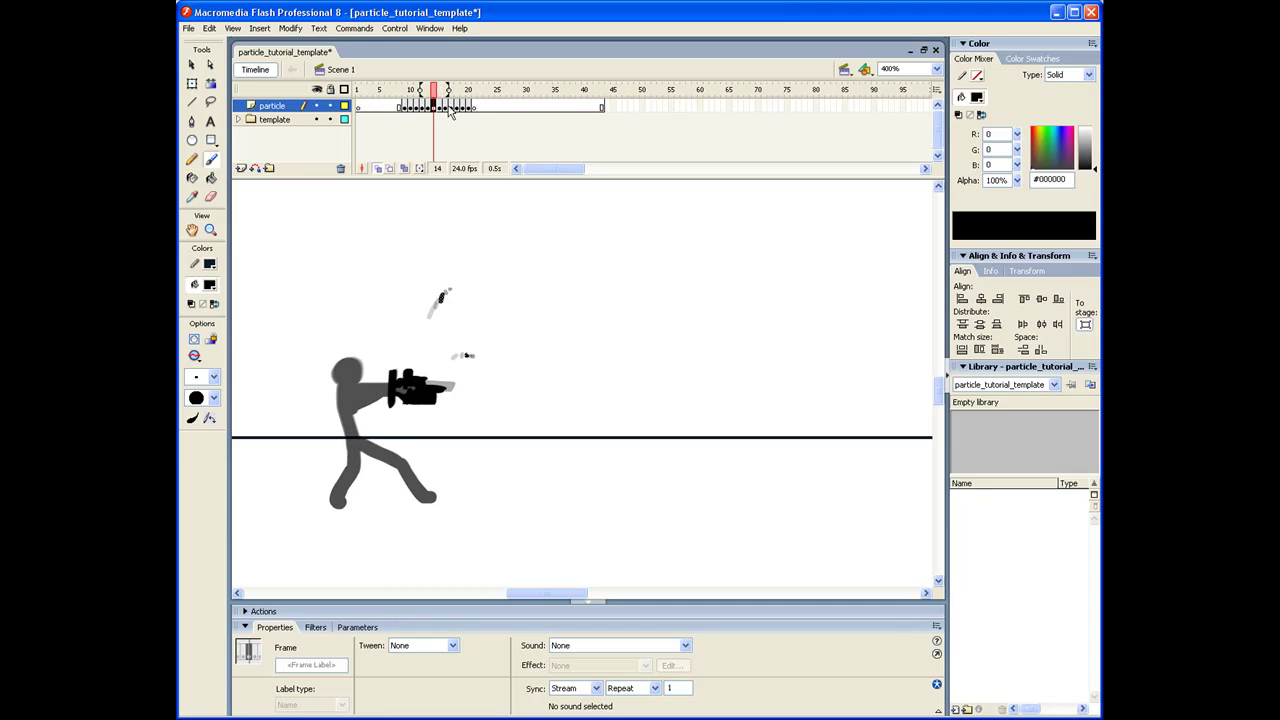
left_click(405, 110)
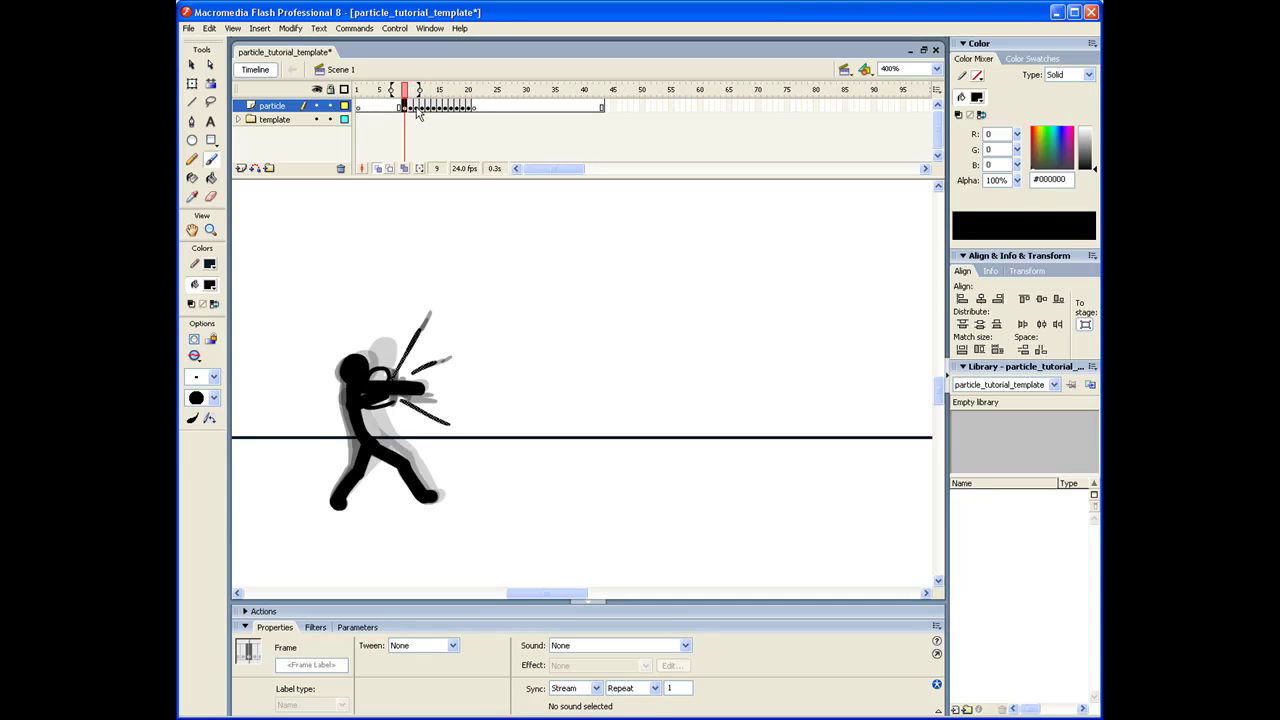
key("ctrl+Return")
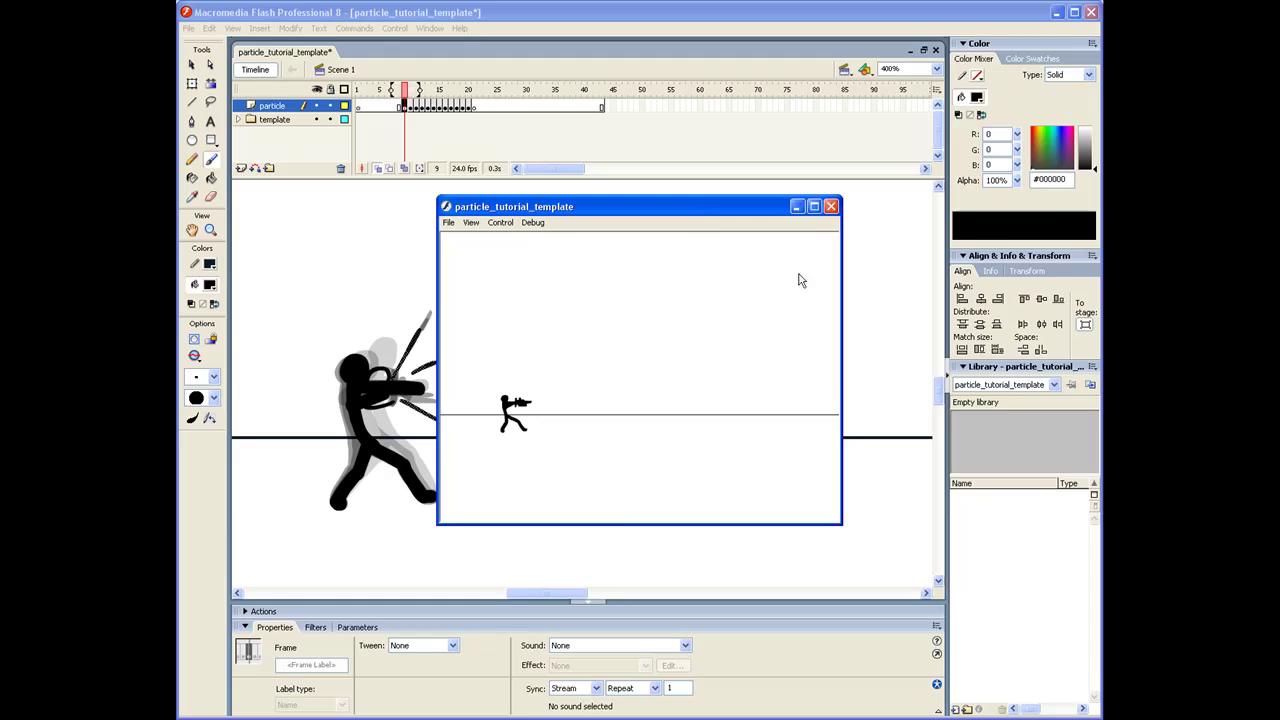
left_click(830, 207)
Step: Paint the lower streak on frames 10 through 16, moving it outward below the ground line and shortening it
left_click_drag(503, 357, 511, 292)
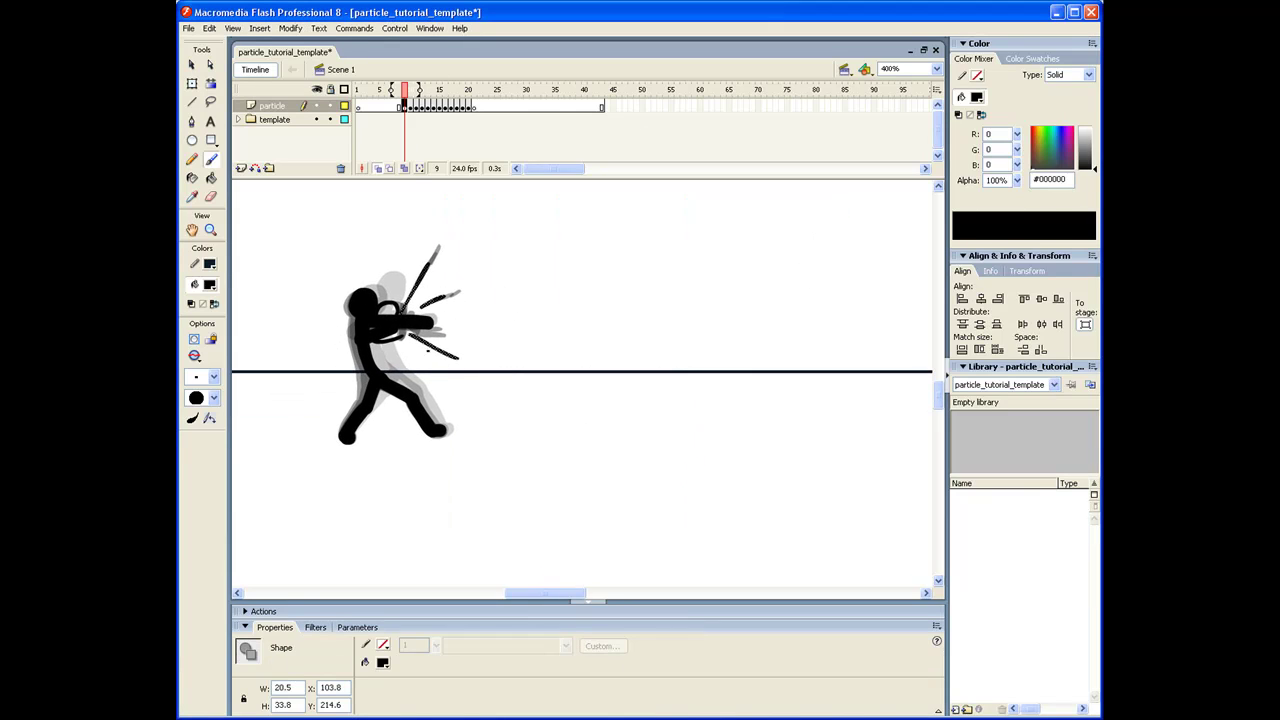
key("period")
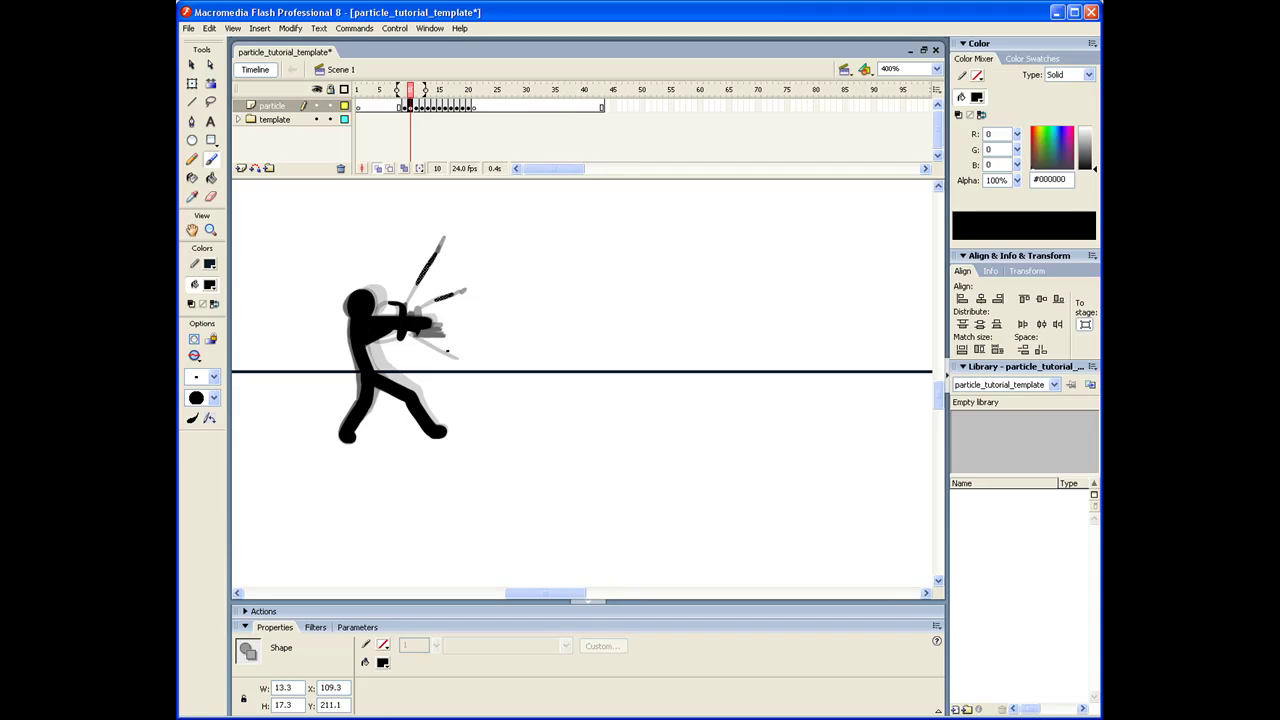
left_click_drag(432, 350, 468, 364)
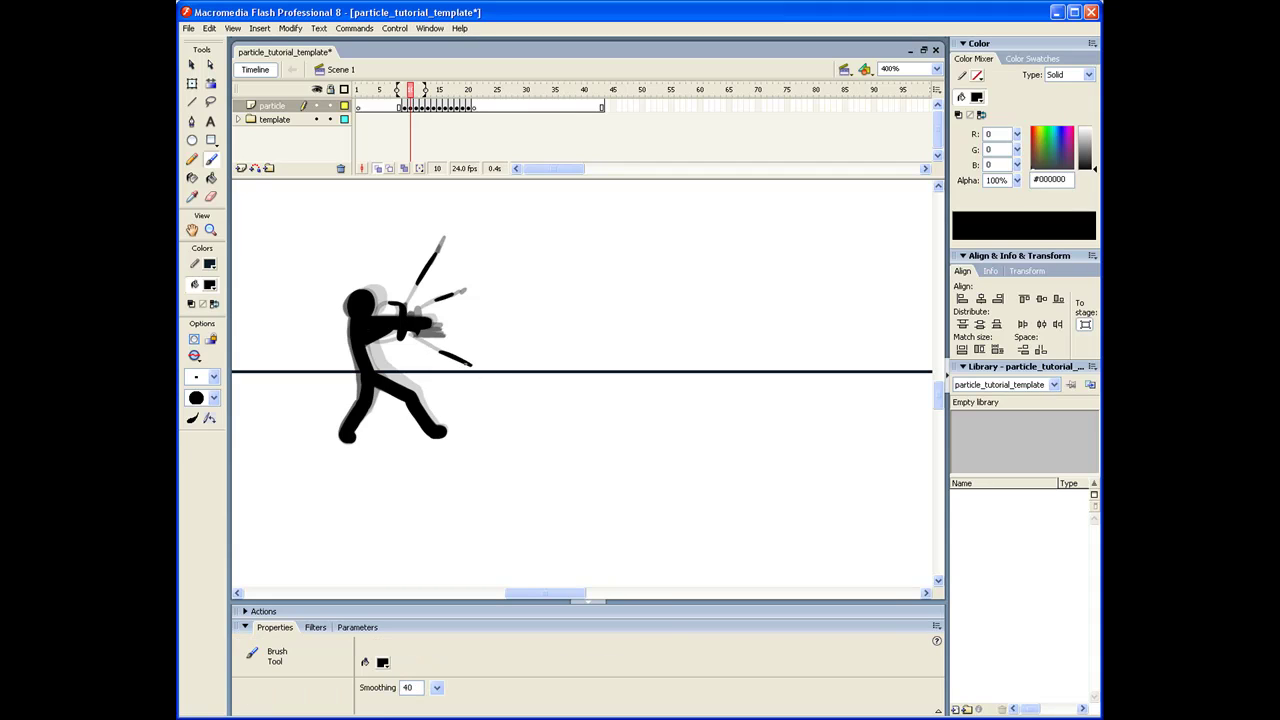
key("period")
key("period")
key("period")
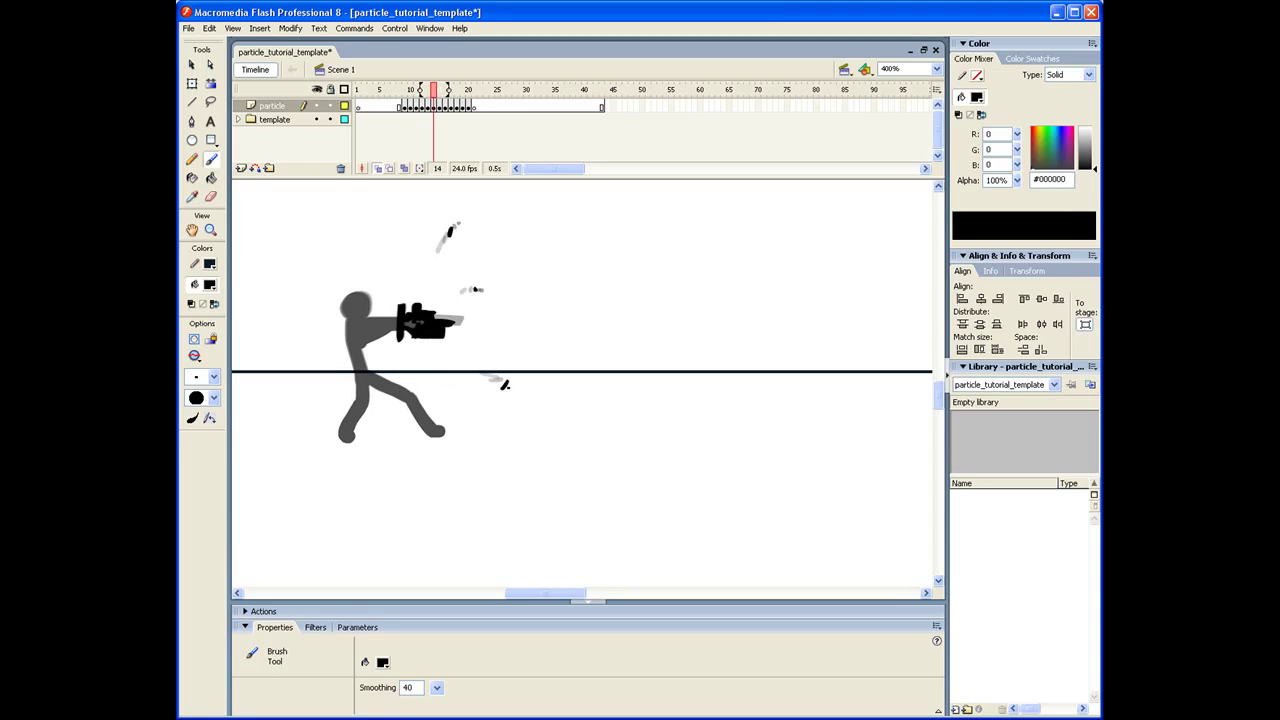
key("period")
key("period")
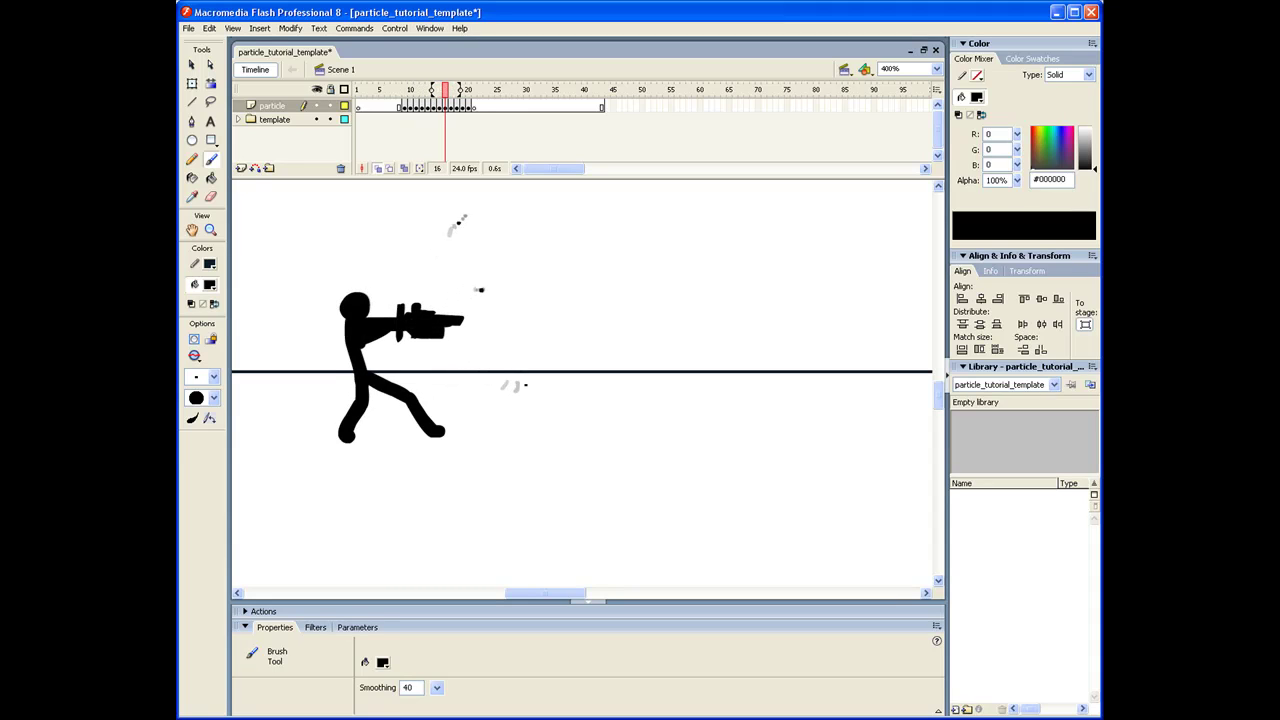
left_click(529, 384)
Step: Go back to frame 11 and check the lower streak's motion through frame 14
key("comma")
key("comma")
key("comma")
key("comma")
key("comma")
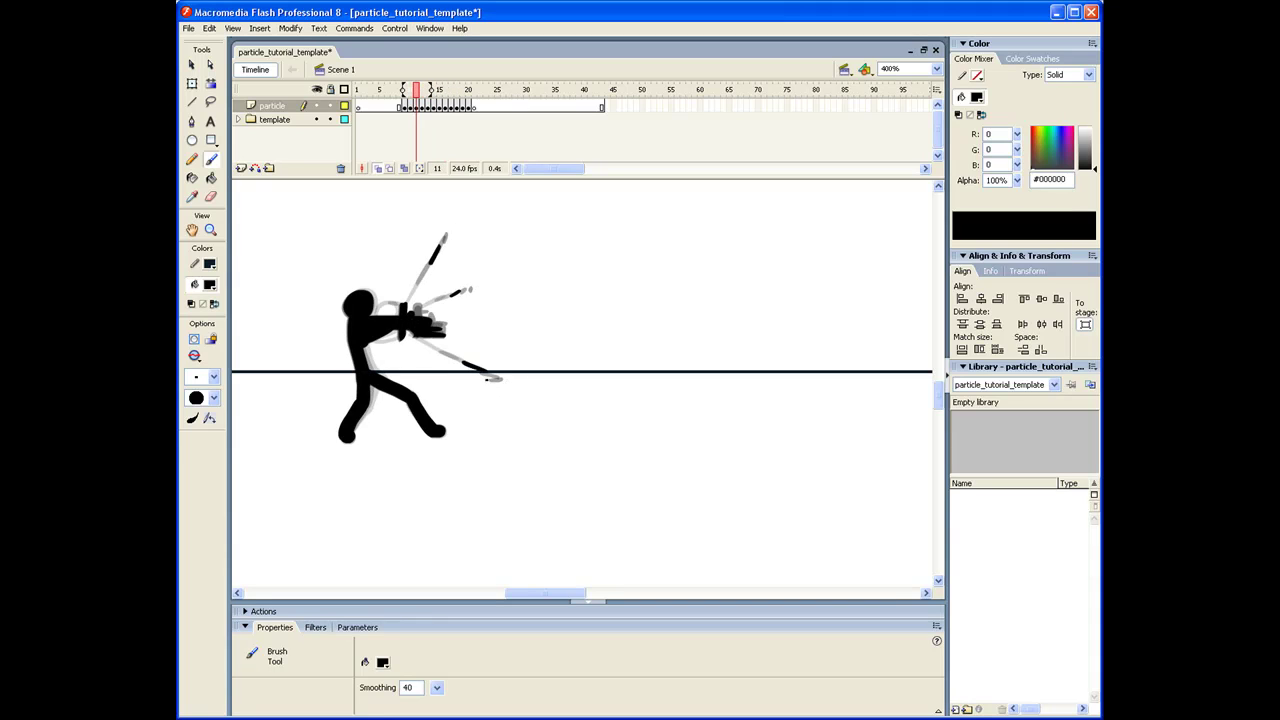
key("period")
key("period")
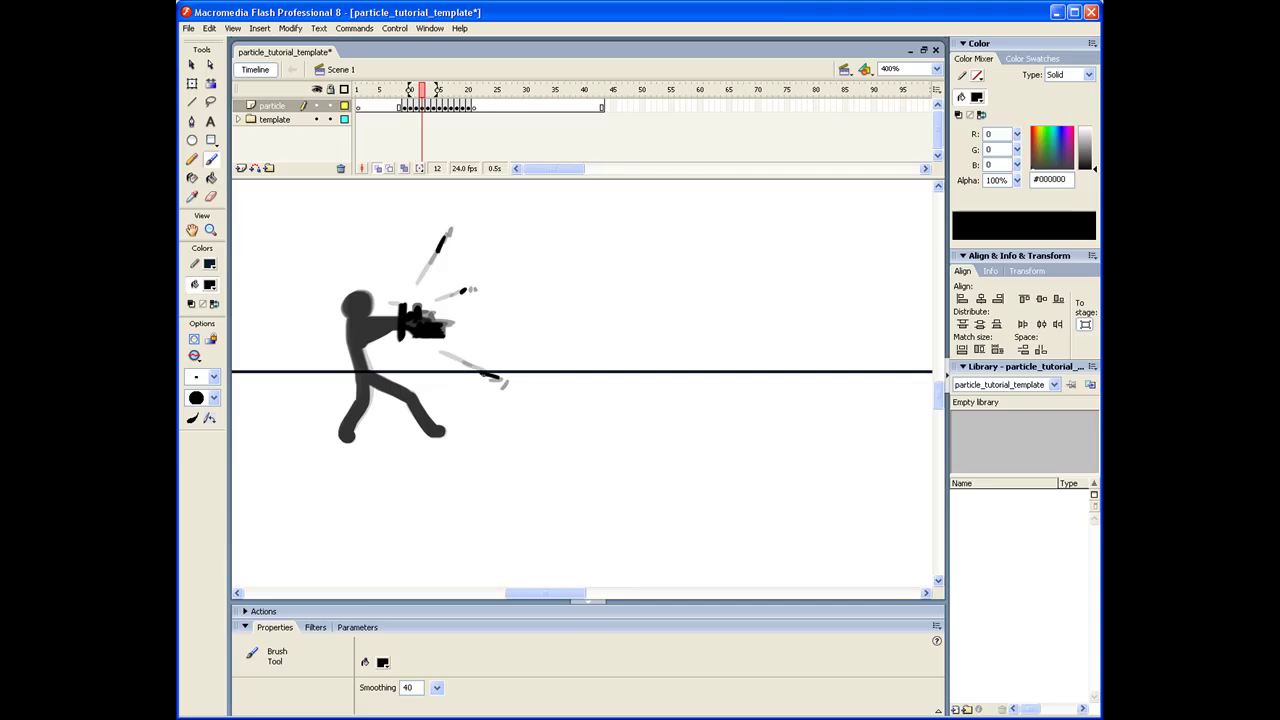
key("period")
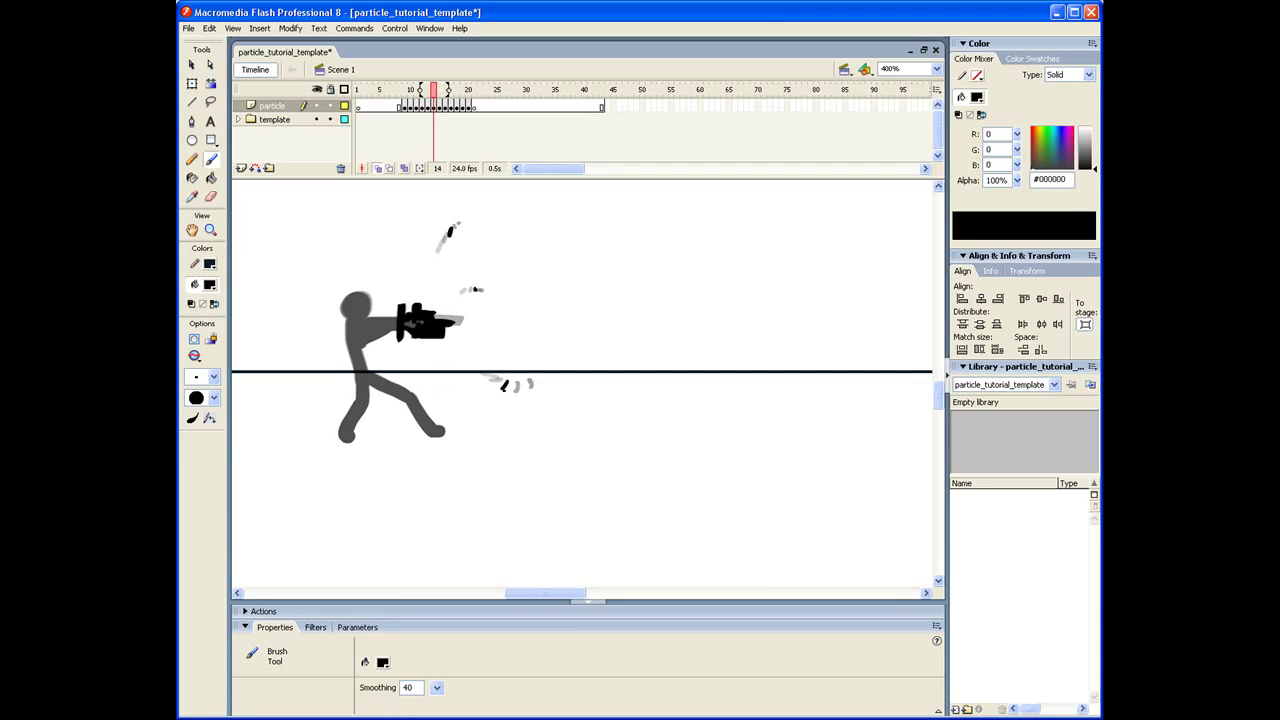
Step: Paint the lower particle on frames 17 through 20, curving its path upward across the ground line
key("period")
key("period")
key("period")
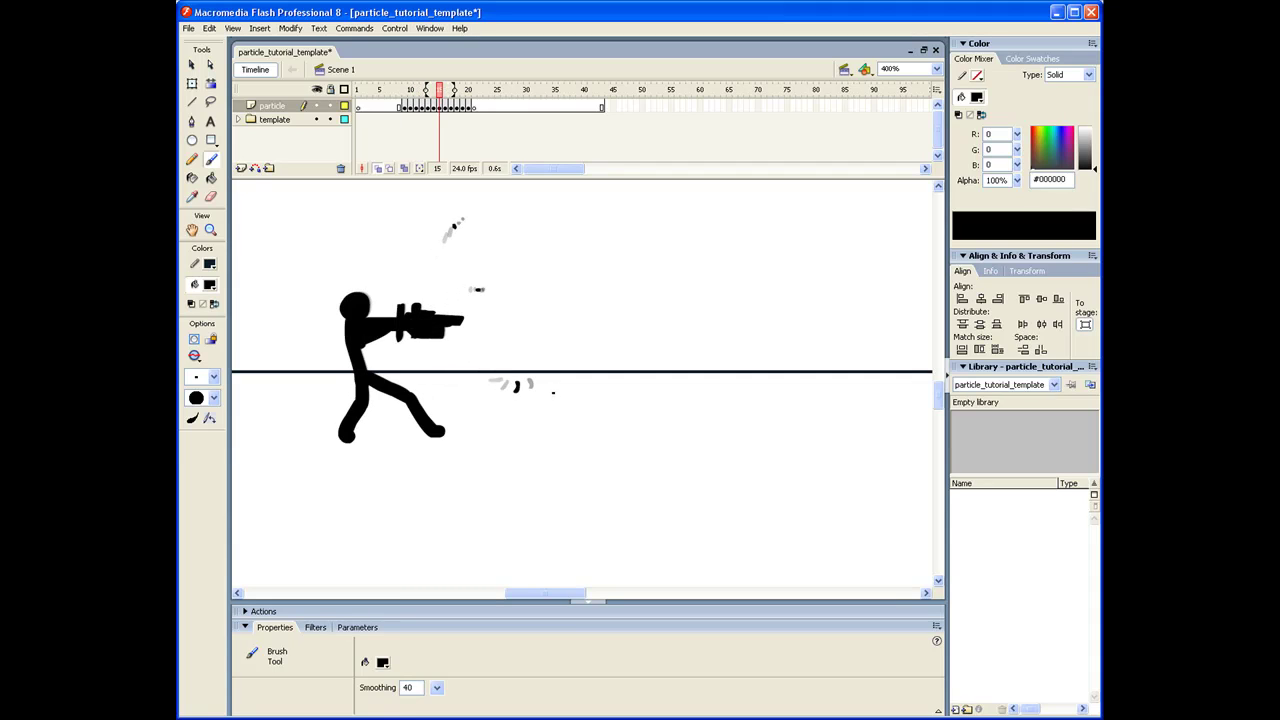
key("period")
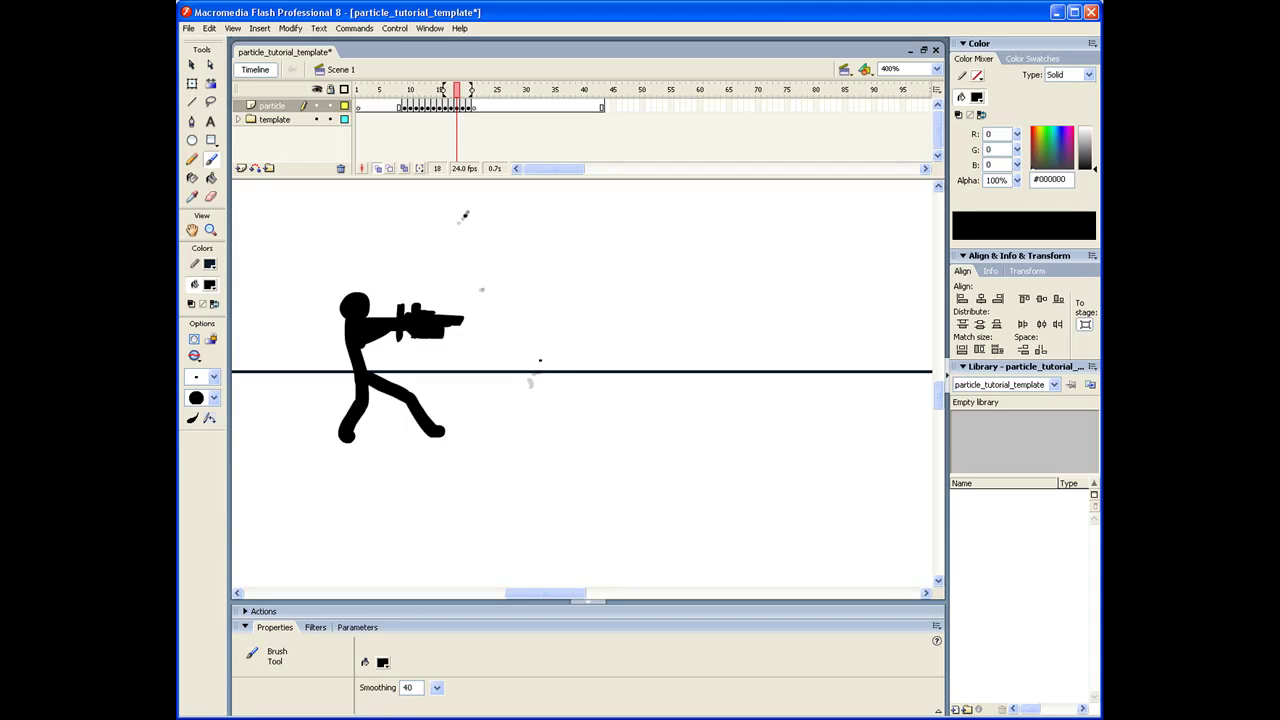
key("period")
key("period")
key("period")
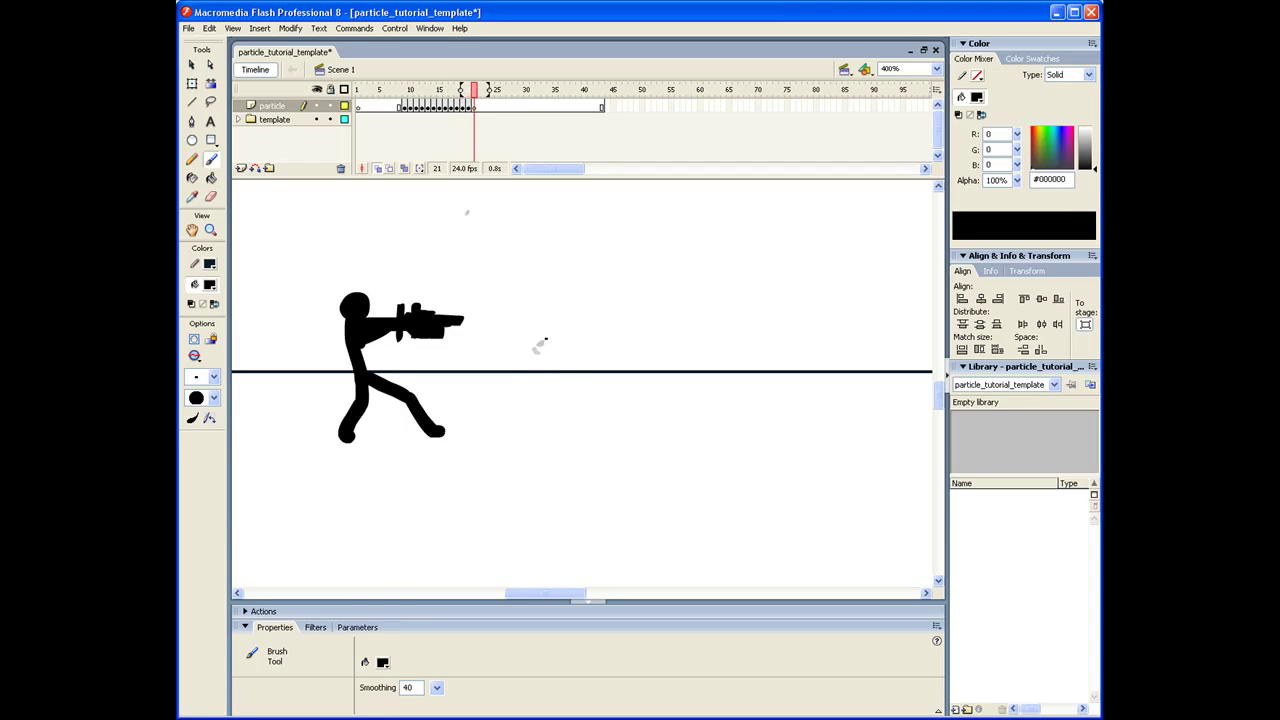
Step: Continue the lower particle as a small dot curving up and back through frame 29, leaving a blank keyframe at frame 30
key("period")
key("period")
key("period")
key("period")
key("period")
key("period")
key("period")
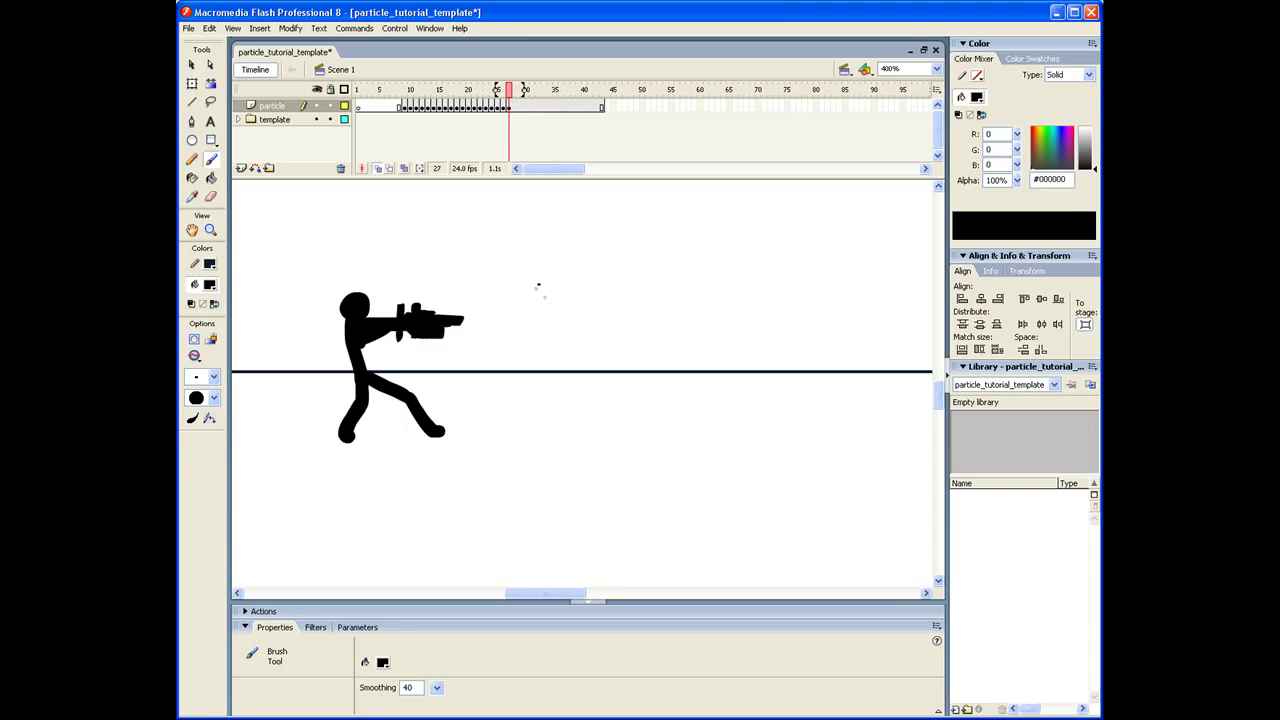
key("period")
key("period")
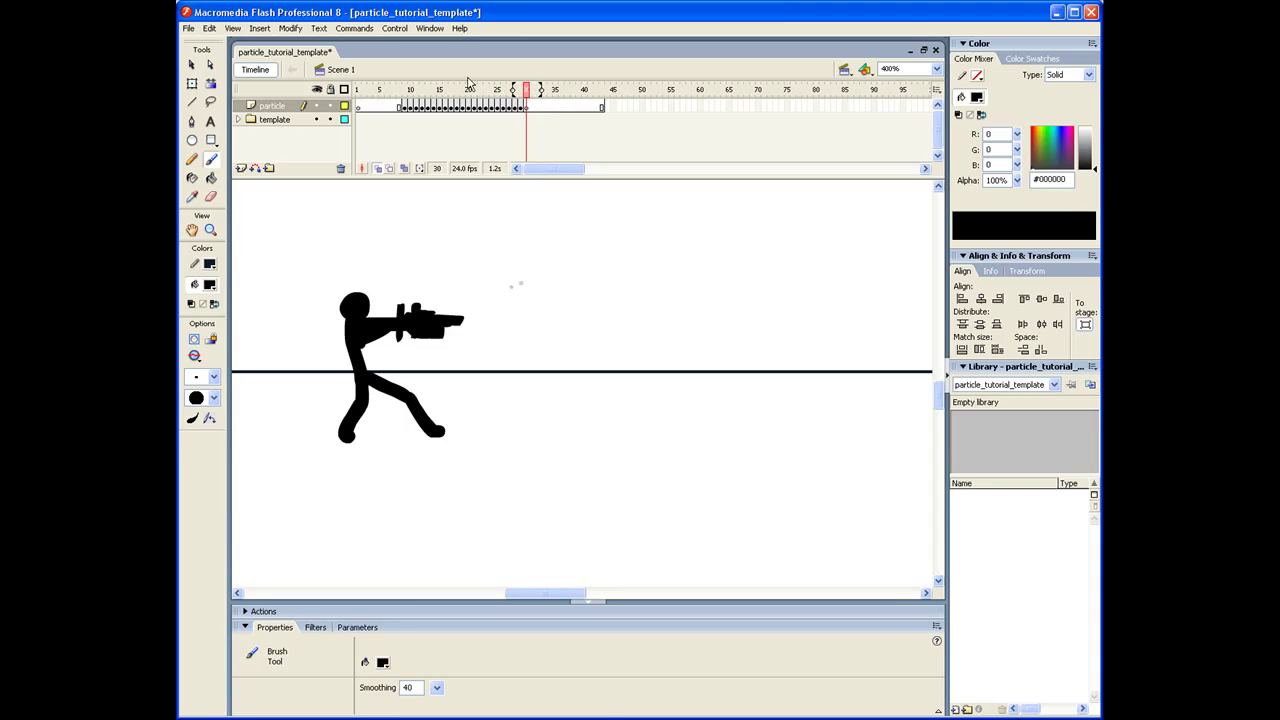
Step: Scrub and play the animation from frame 9 to check the motion of the three particles
left_click_drag(406, 94, 515, 90)
left_click(405, 107)
key("Return")
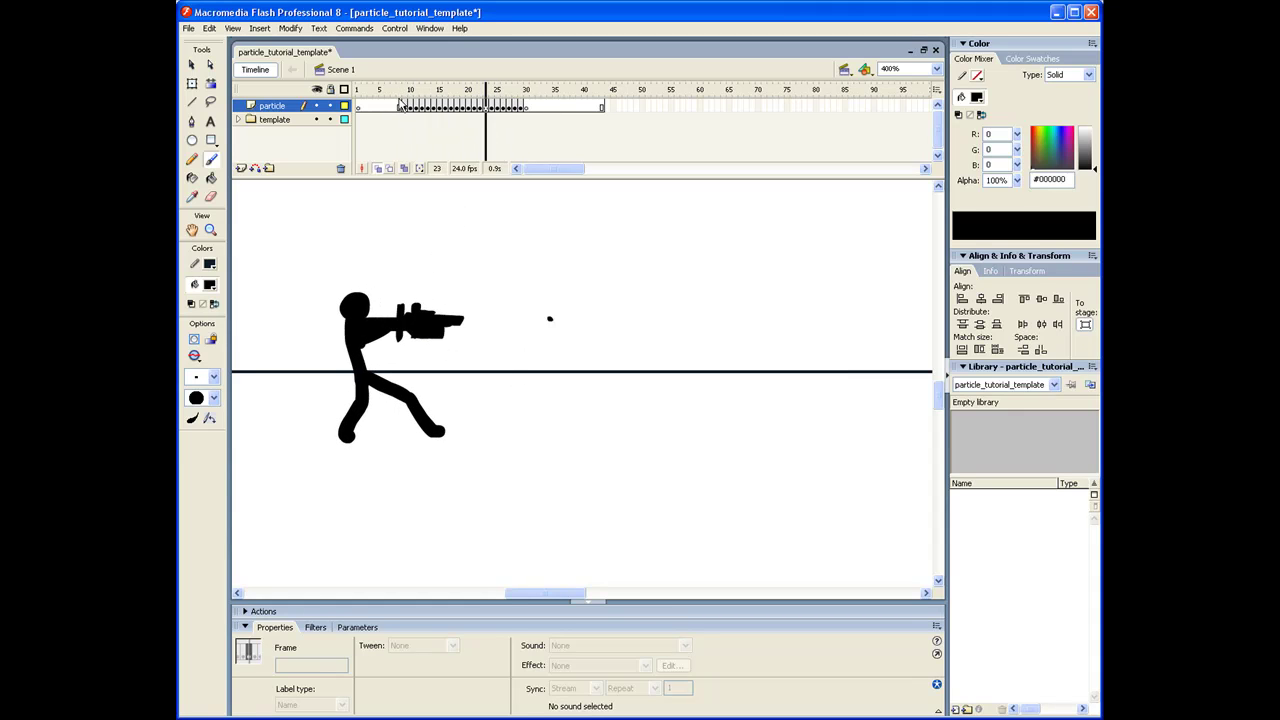
left_click(406, 108)
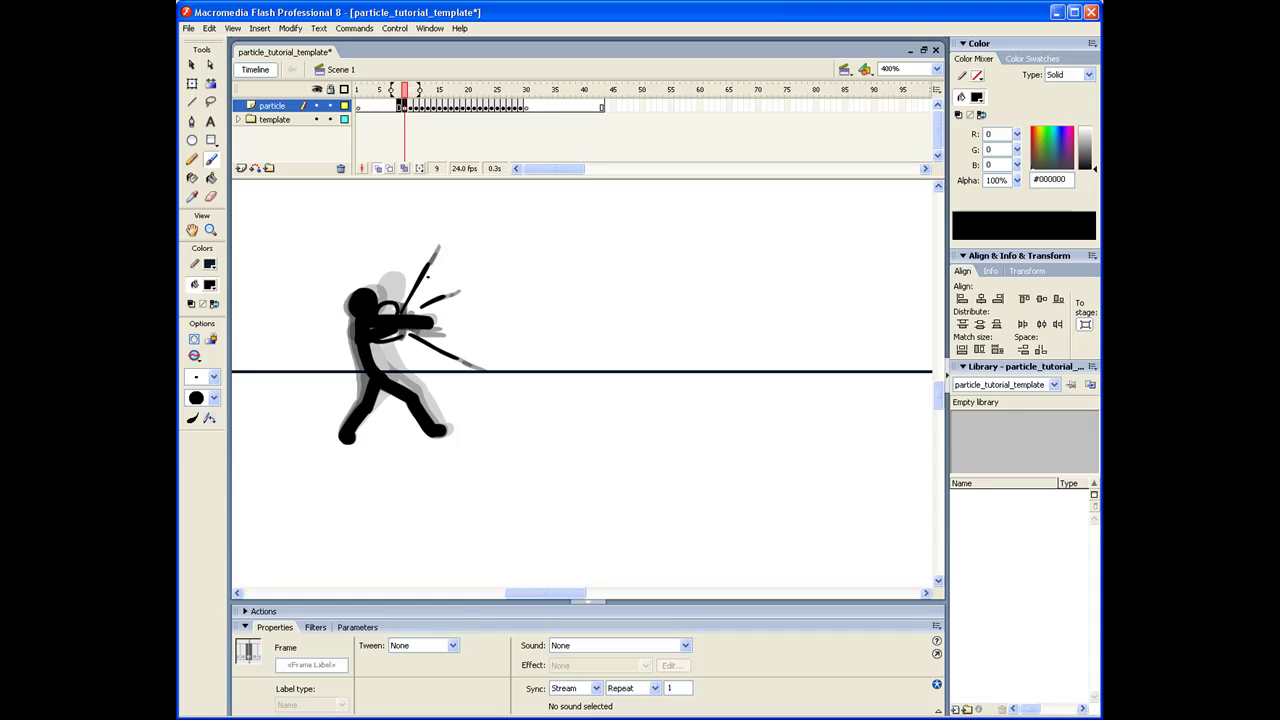
left_click(405, 108)
left_click(406, 109)
left_click(406, 110)
left_click(406, 109)
left_click(409, 106)
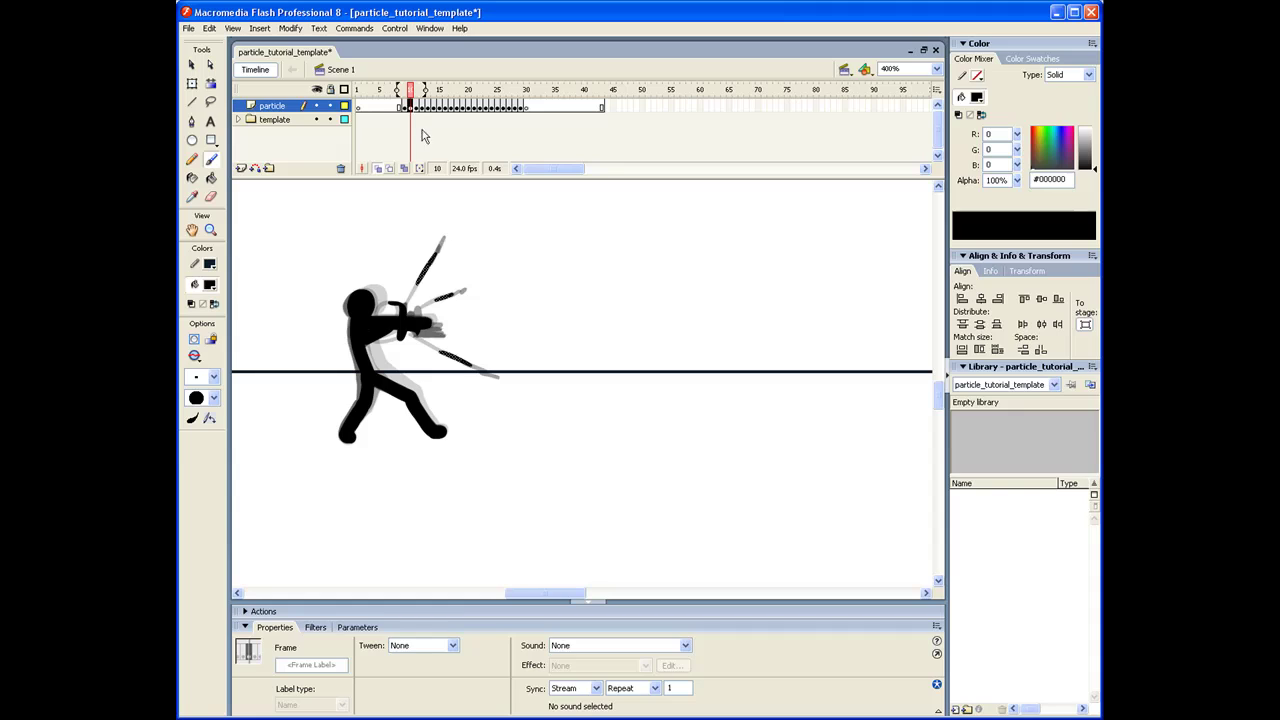
Step: Paint a fourth streak between the upper and middle ones on frame 10, and undo the trial stroke below the gun
left_click(409, 106)
left_click_drag(415, 306, 446, 278)
key("ctrl+z")
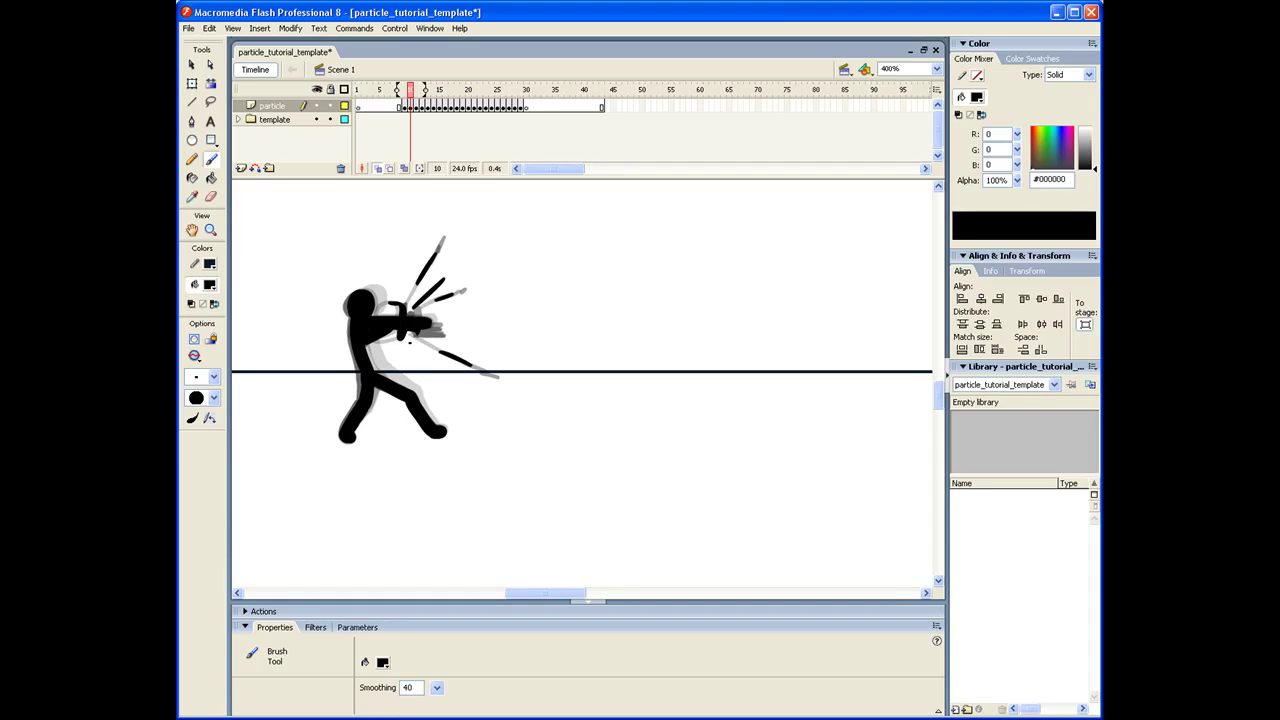
left_click_drag(410, 341, 410, 364)
key("ctrl+z")
Step: Paint the fourth streak on frames 11 through 17, moving it up and outward while shrinking it to a dot
key("period")
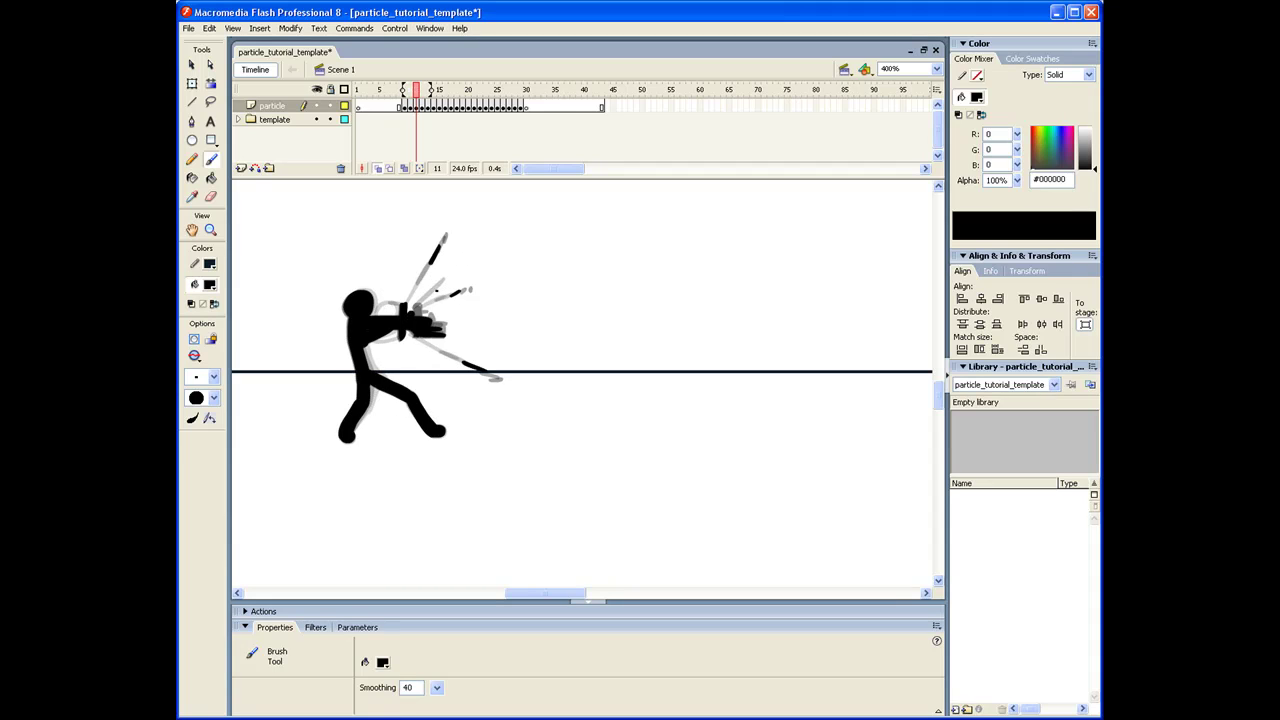
key("period")
key("comma")
key("period")
key("period")
key("period")
key("period")
key("period")
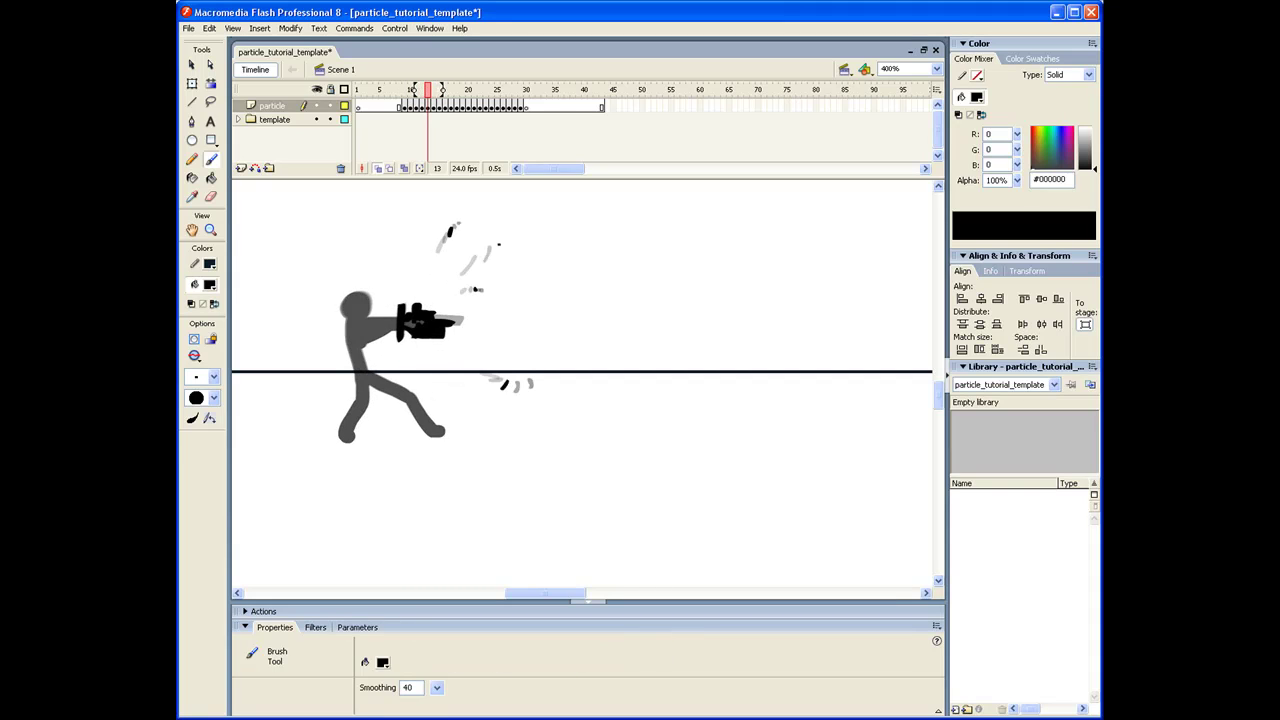
key("period")
key("period")
key("period")
key("period")
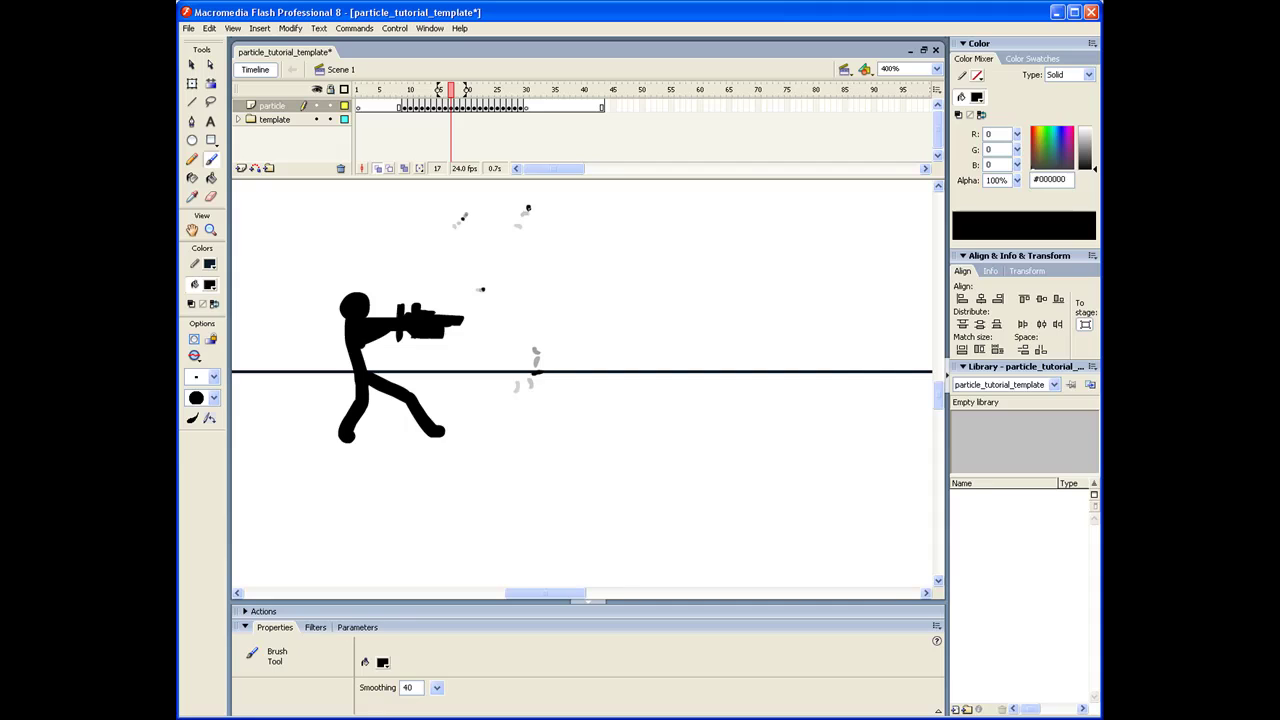
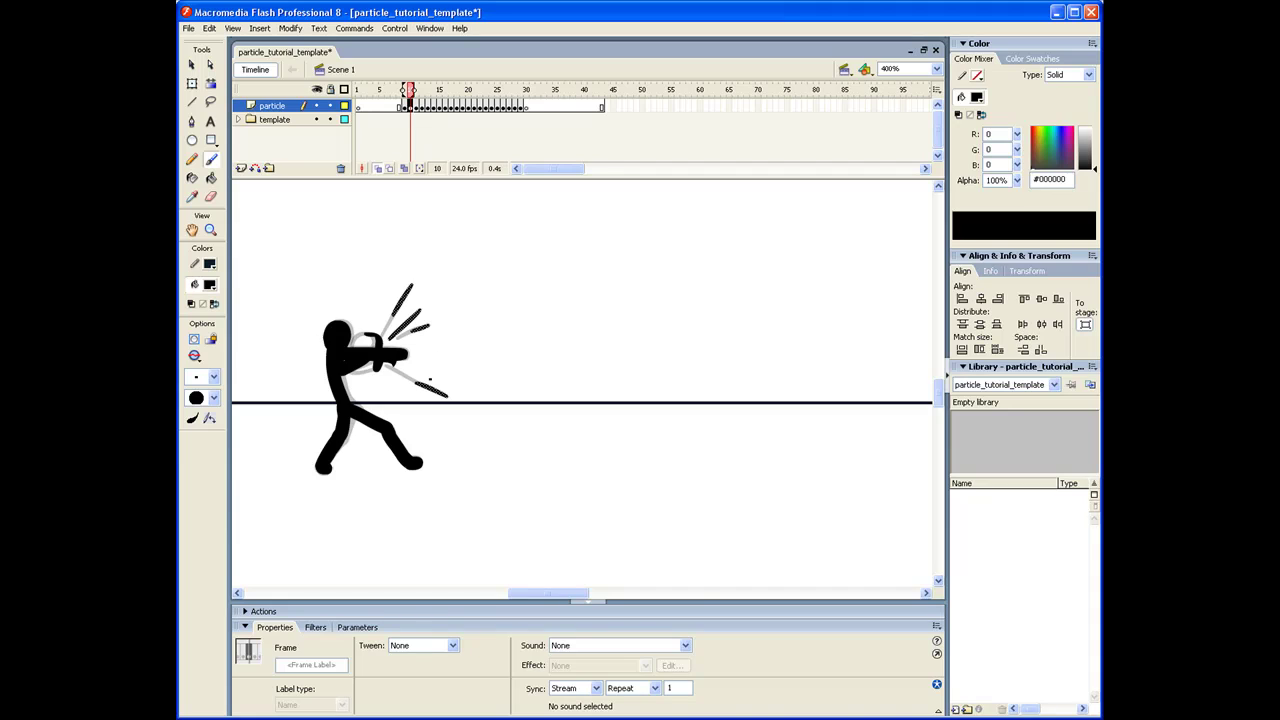
Step: Paint a fifth streak below the gun on frame 10 and carry it down and outward through frame 15, shortening it
left_click_drag(386, 369, 438, 423)
key("period")
key("period")
key("period")
key("period")
key("period")
key("period")
key("period")
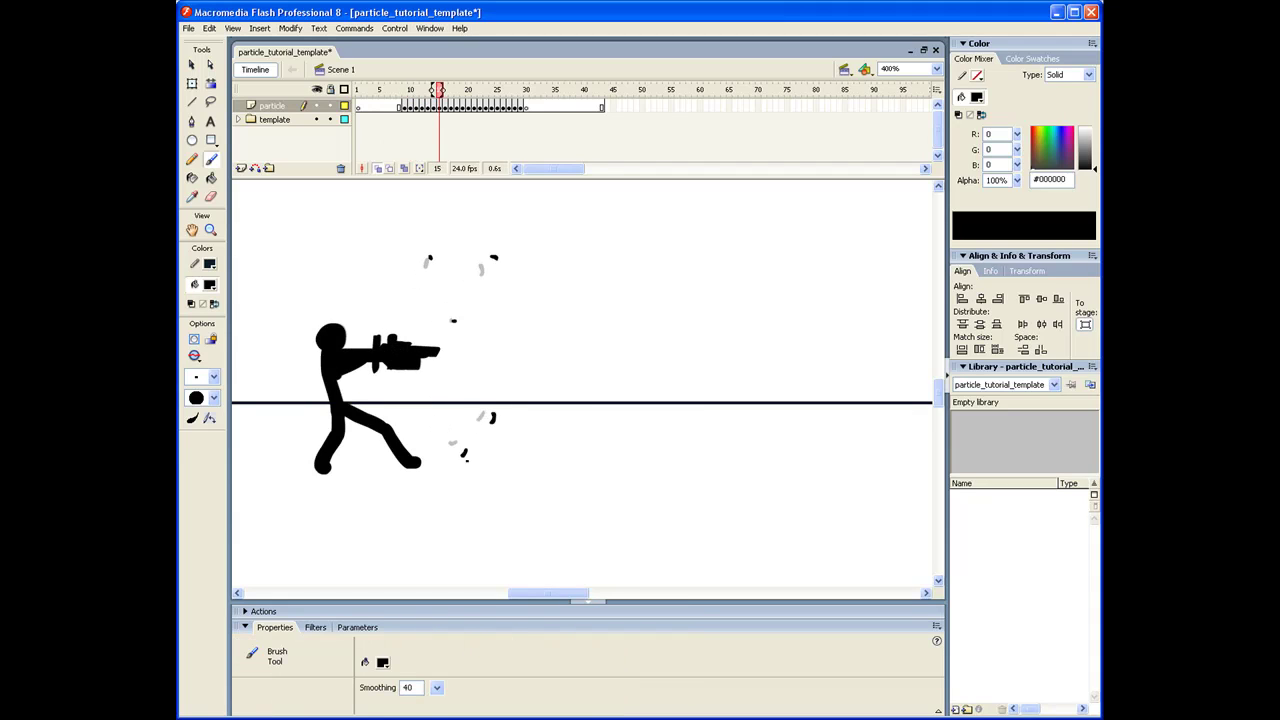
Step: Continue the fifth particle frame by frame through frame 26, curving it upward and shrinking it to a dot
key("period")
key("period")
key("period")
key("period")
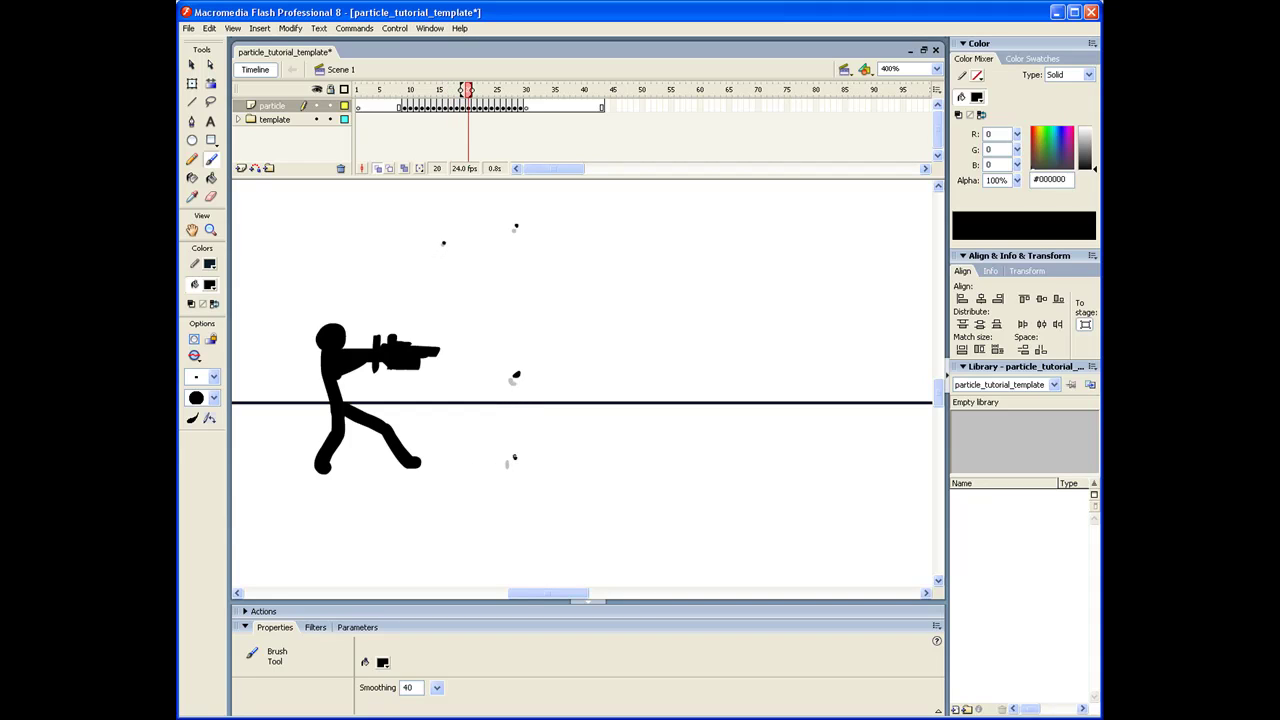
key("period")
key("period")
key("period")
key("period")
key("period")
key("period")
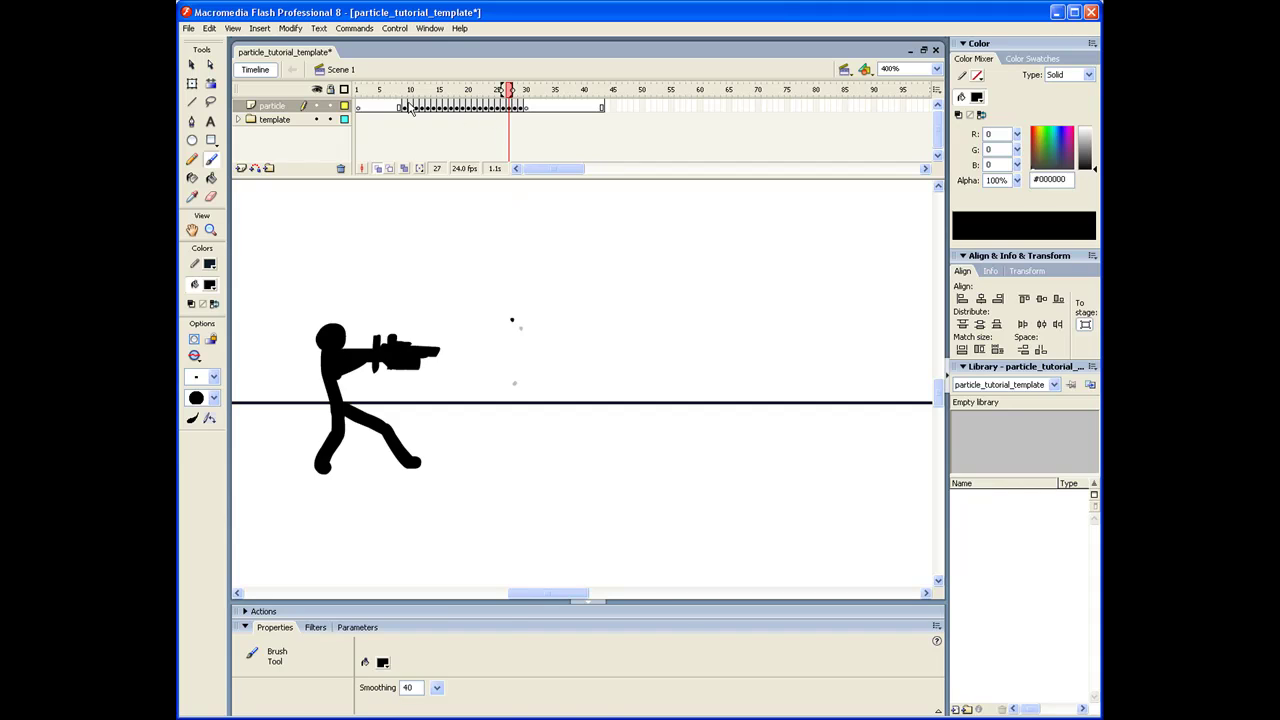
left_click(412, 107)
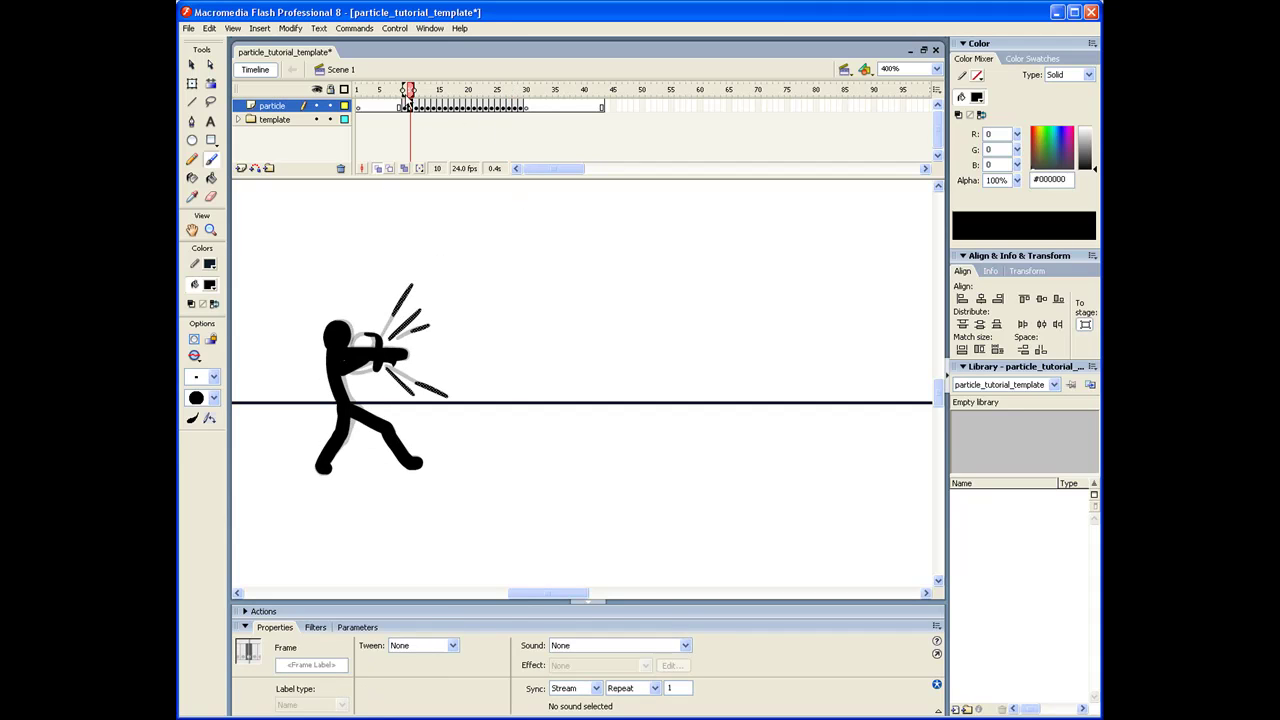
left_click(405, 107)
left_click(387, 90)
mouse_move(388, 92)
left_mouse_down()
mouse_move(528, 92)
mouse_move(391, 92)
left_mouse_up()
left_click(410, 107)
Step: Set the brush to the second-smallest size
left_click(213, 376)
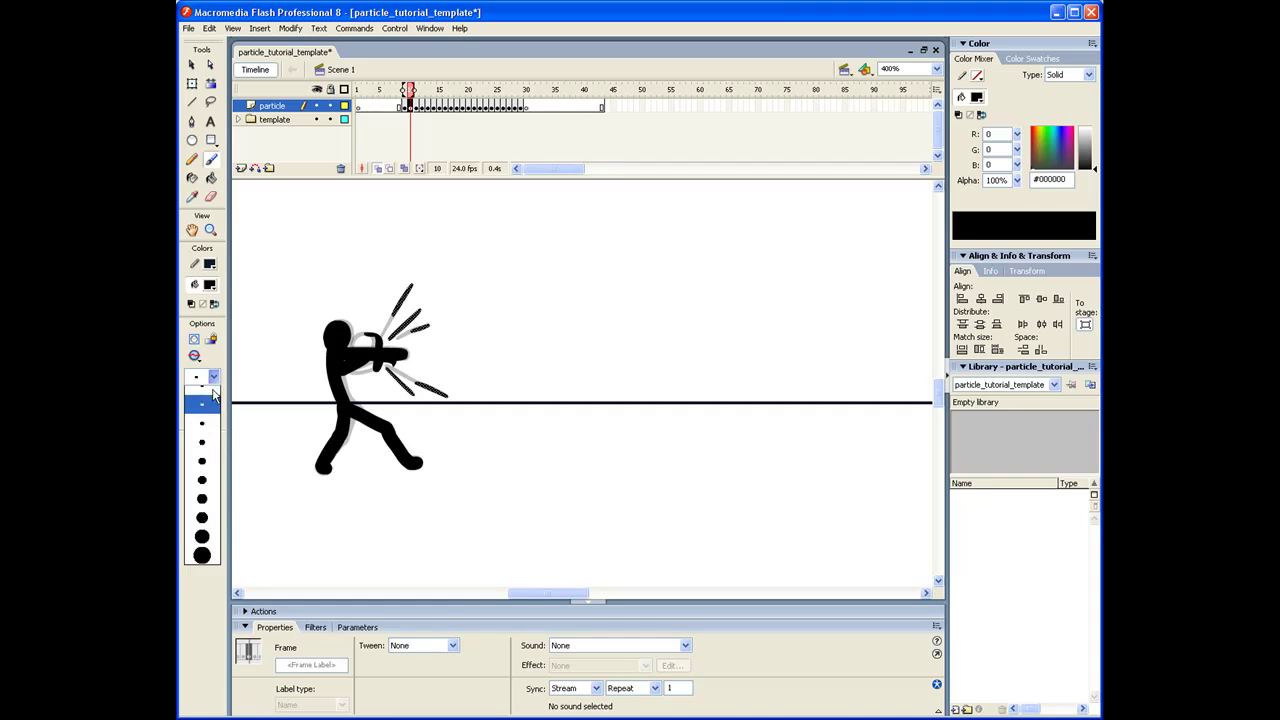
left_click(200, 400)
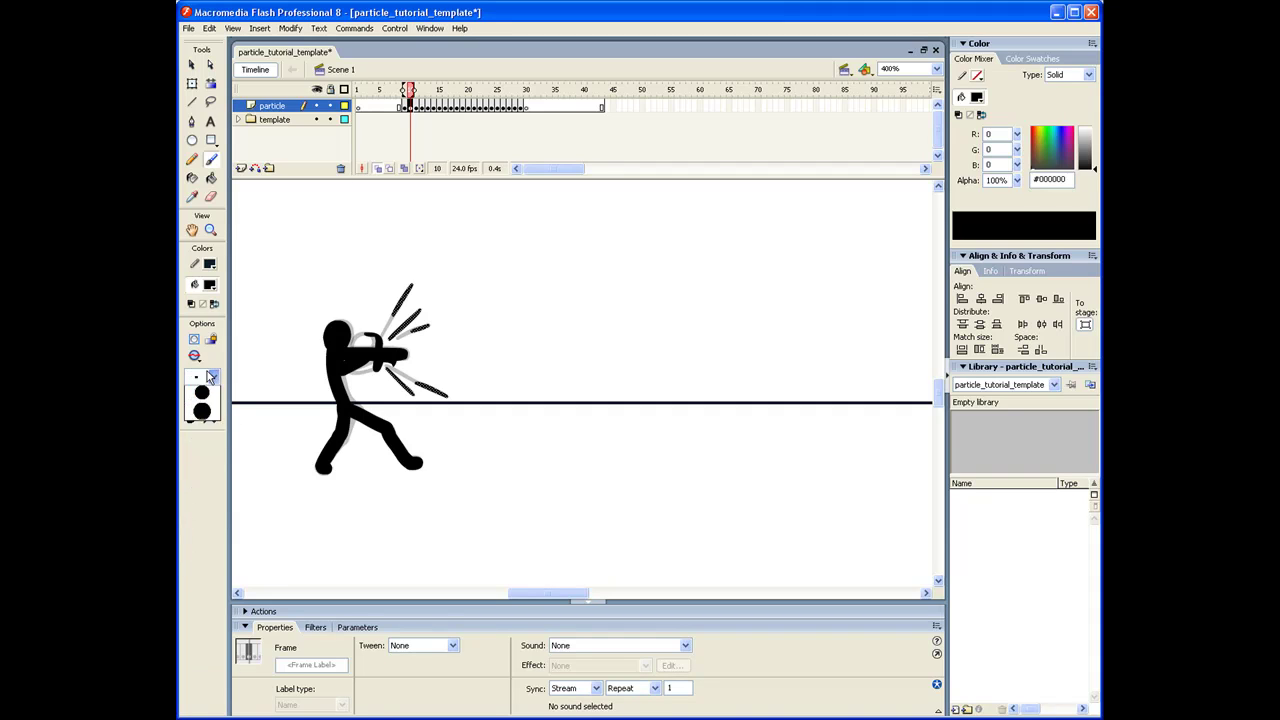
left_click(213, 376)
left_click(200, 408)
Step: Try a freehand curl in front of the gun on frame 11 of the particle layer and undo the trial strokes
left_click(390, 115)
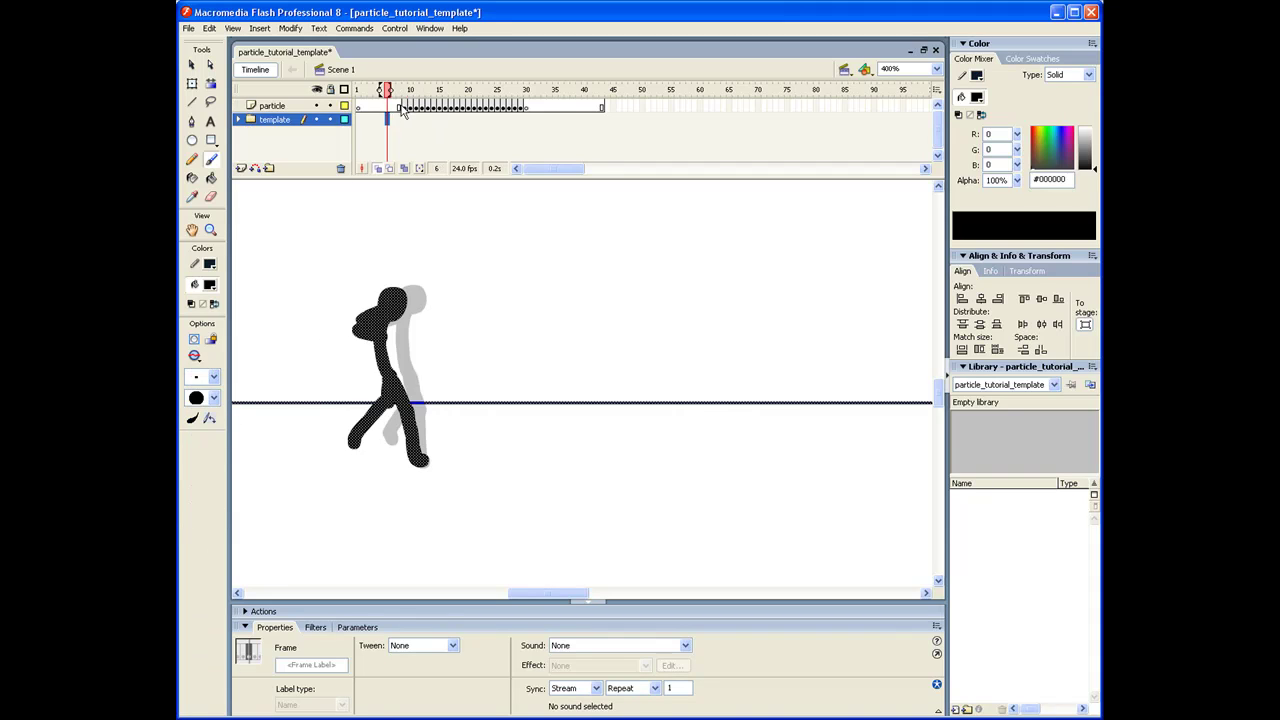
left_click(405, 107)
key("period")
key("period")
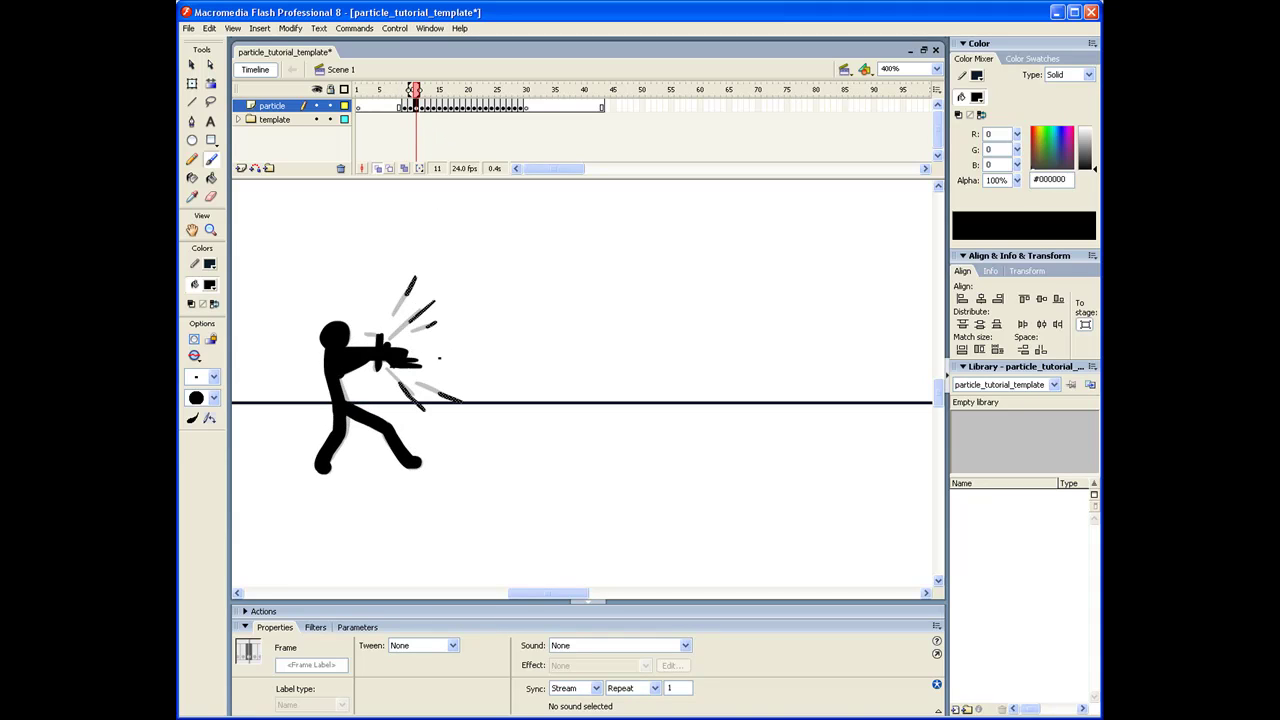
mouse_move(429, 362)
left_mouse_down()
mouse_move(454, 345)
mouse_move(469, 367)
mouse_move(426, 361)
mouse_move(467, 331)
mouse_move(476, 357)
mouse_move(426, 362)
mouse_move(463, 345)
mouse_move(432, 364)
left_mouse_up()
key("ctrl+z")
key("ctrl+z")
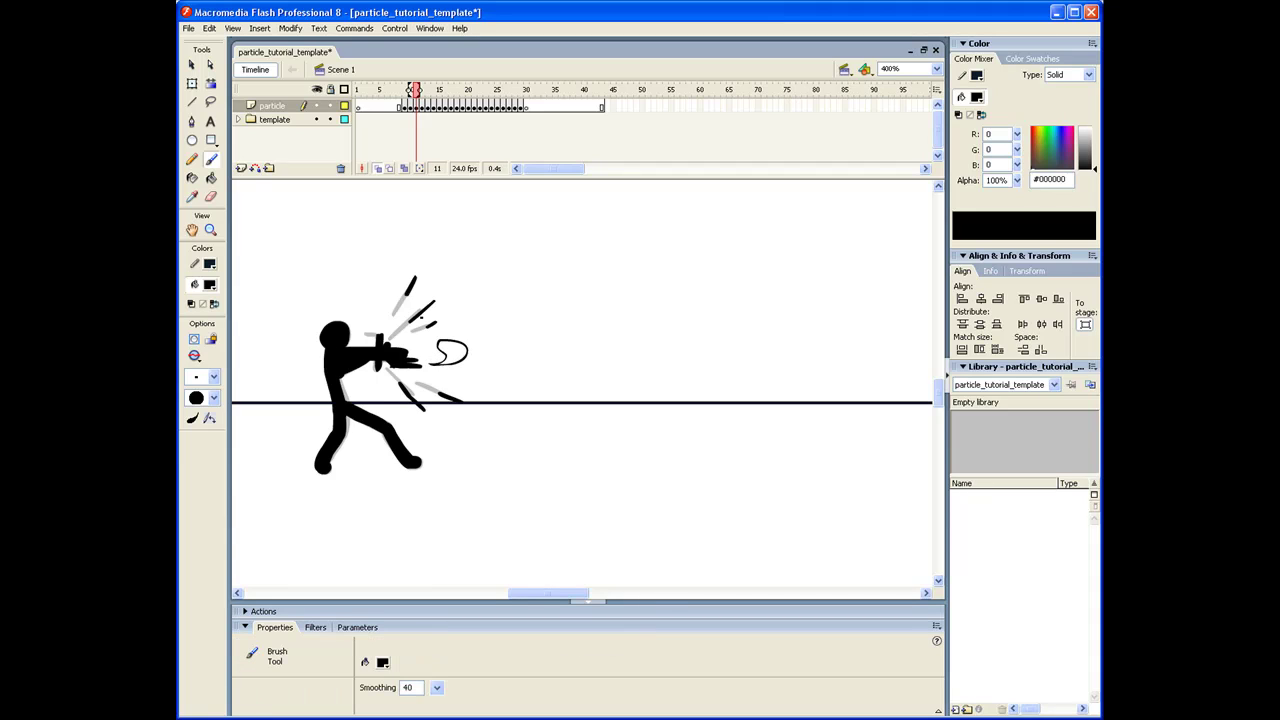
Step: Fill the curled shape in front of the gun on frame 11 with black using the Paint Bucket
left_click(211, 177)
left_click(454, 350)
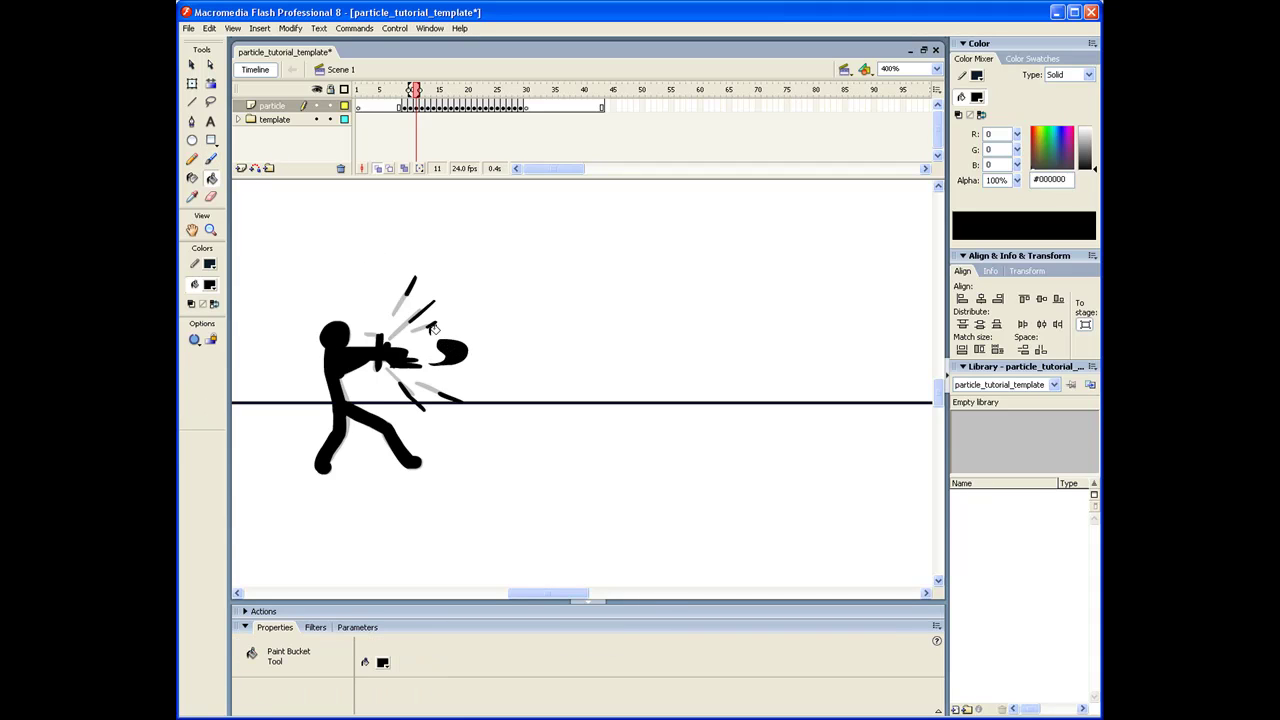
left_click(211, 159)
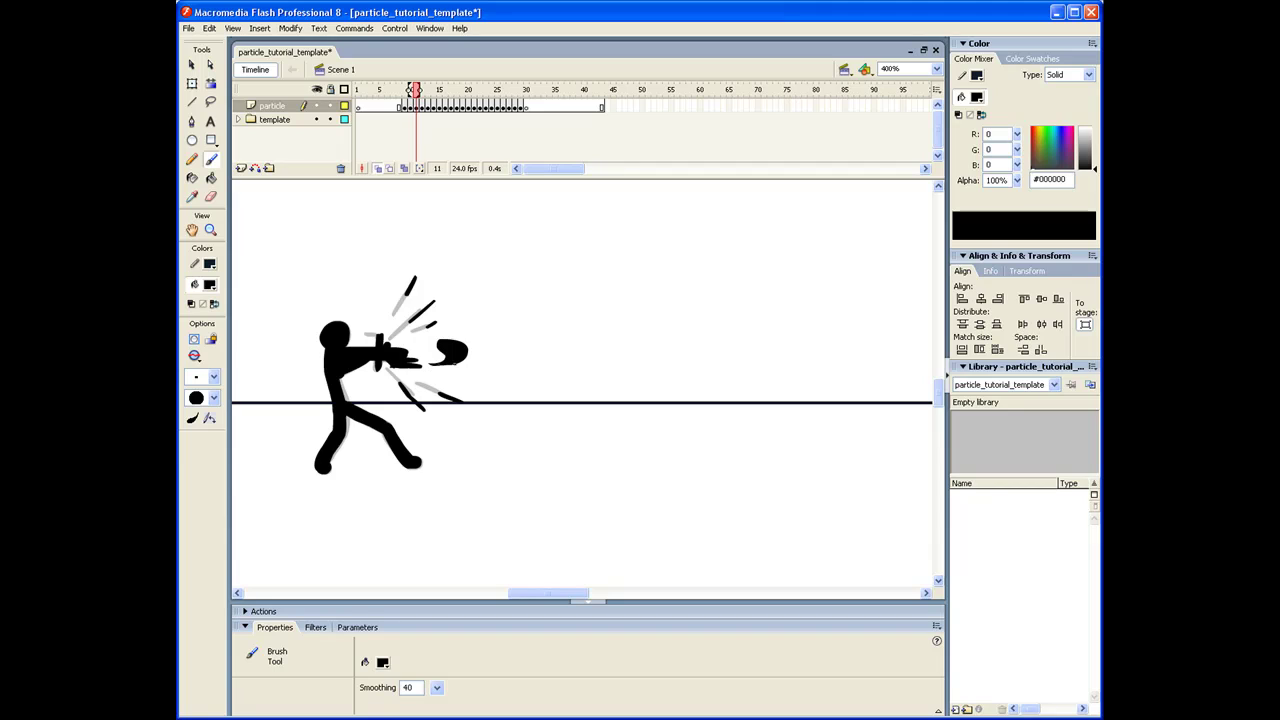
mouse_move(432, 378)
left_mouse_down()
mouse_move(531, 347)
mouse_move(506, 343)
mouse_move(491, 309)
mouse_move(510, 307)
mouse_move(499, 356)
left_mouse_up()
key("ctrl+z")
key("ctrl+z")
key("ctrl+z")
key("ctrl+z")
key("ctrl+z")
key("ctrl+z")
Step: Brush the outline of the curled shape on frames 12 and 13, moving it up and away from the gun and rotating it
key("period")
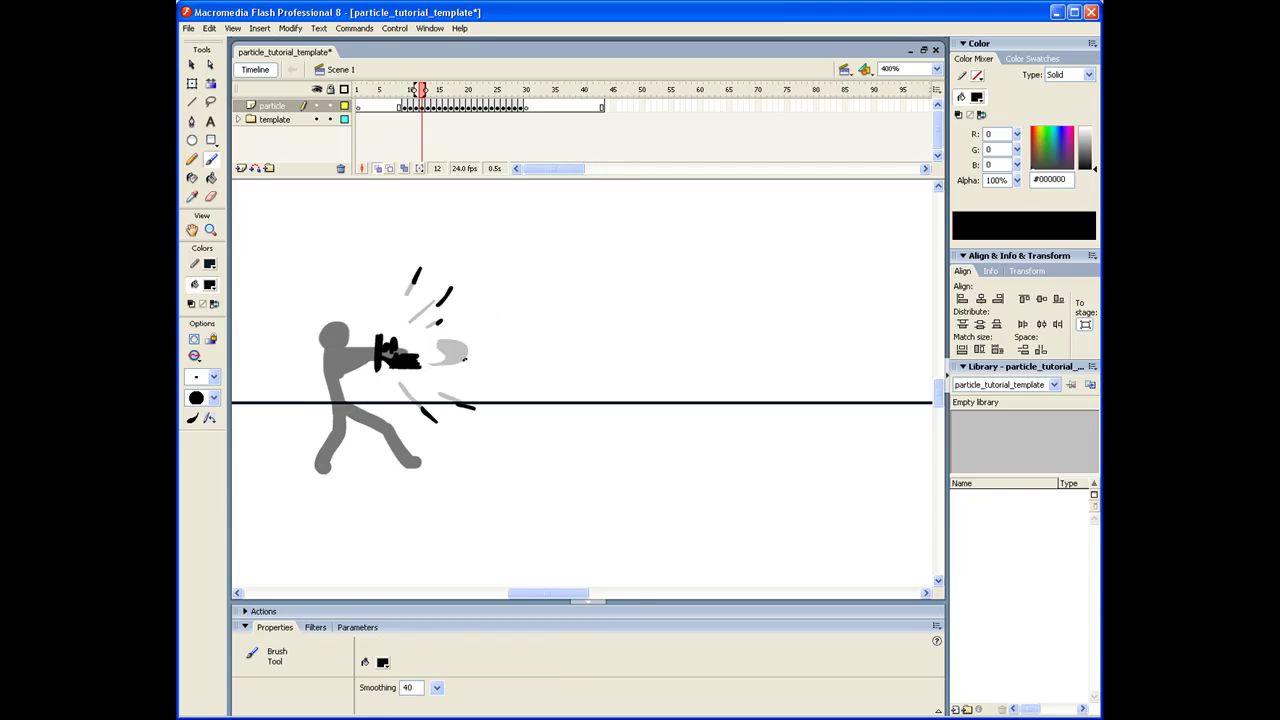
key("ctrl+z")
mouse_move(474, 337)
left_mouse_down()
mouse_move(467, 353)
mouse_move(476, 324)
left_mouse_up()
key(".")
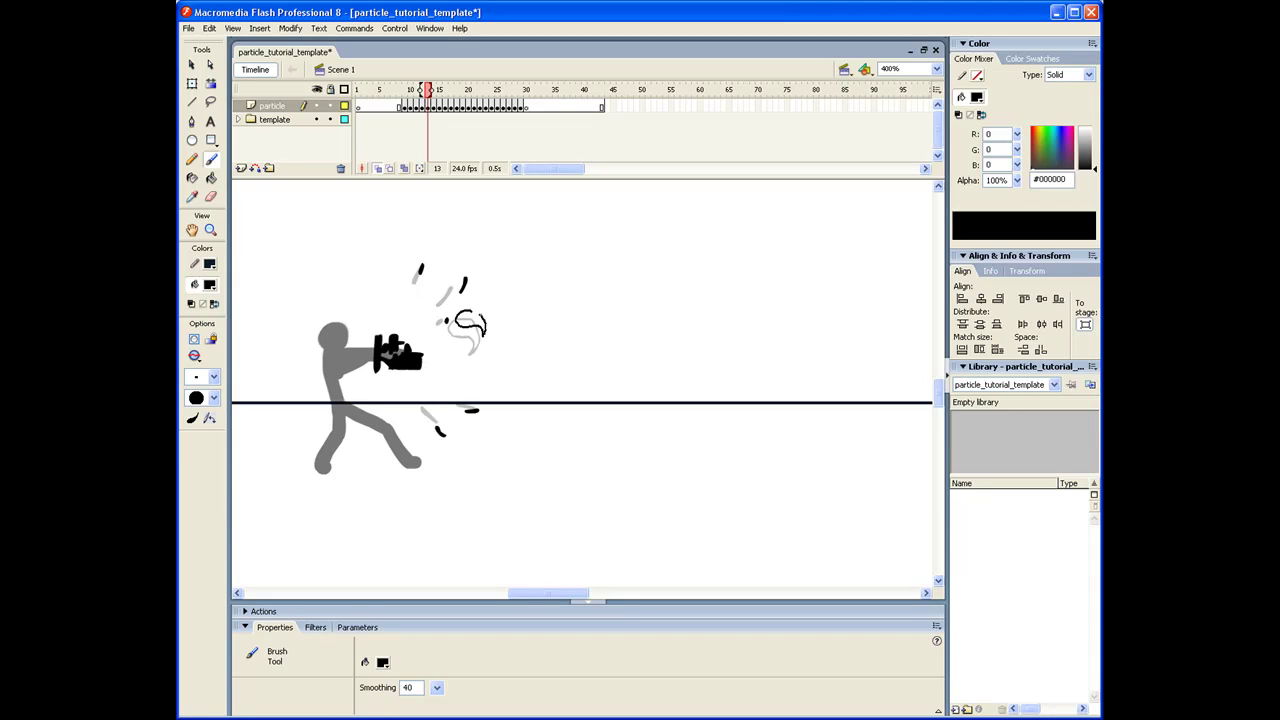
left_click_drag(462, 314, 470, 333)
Step: Outline the curled shape on frames 14 through 16, making it smaller and higher on each frame
key("period")
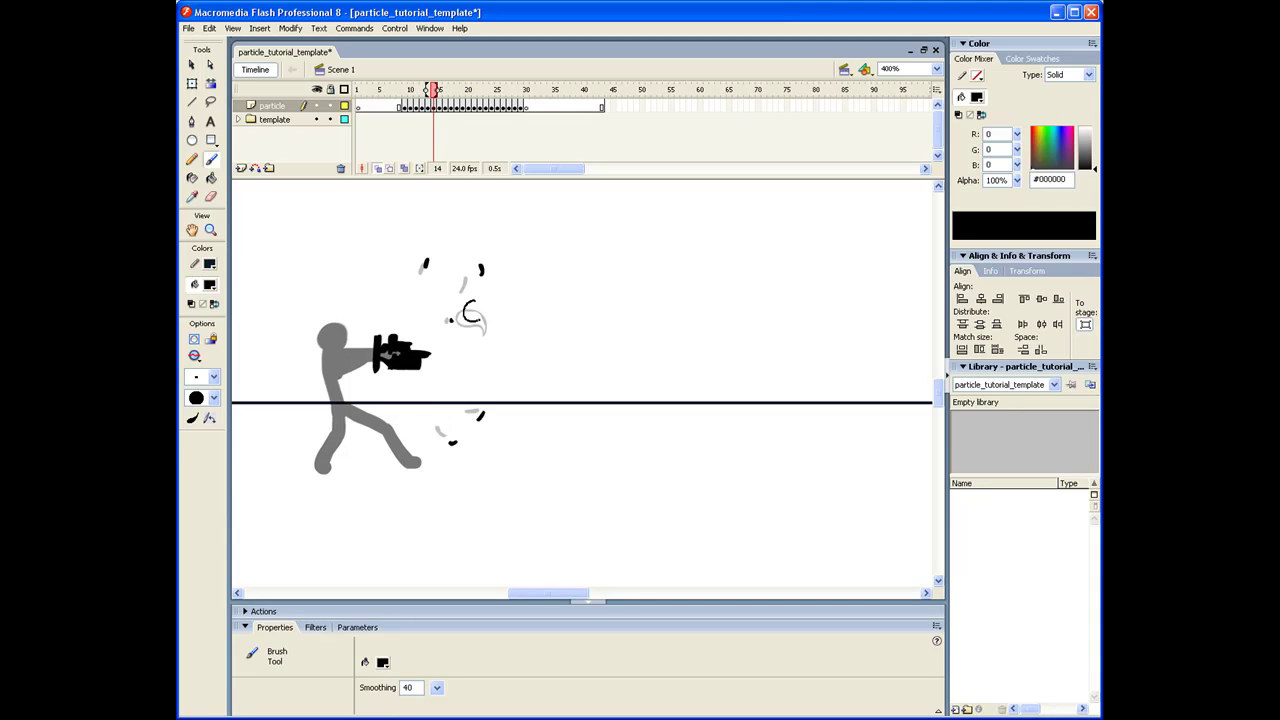
key("period")
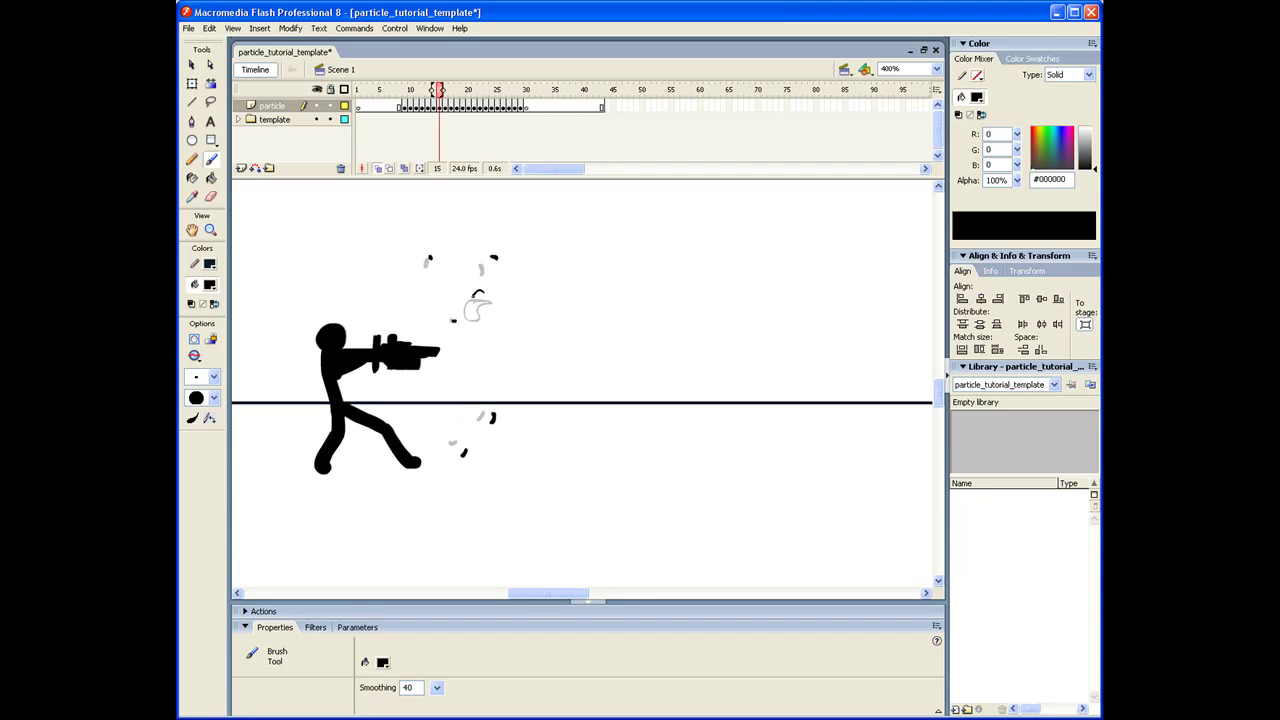
key("period")
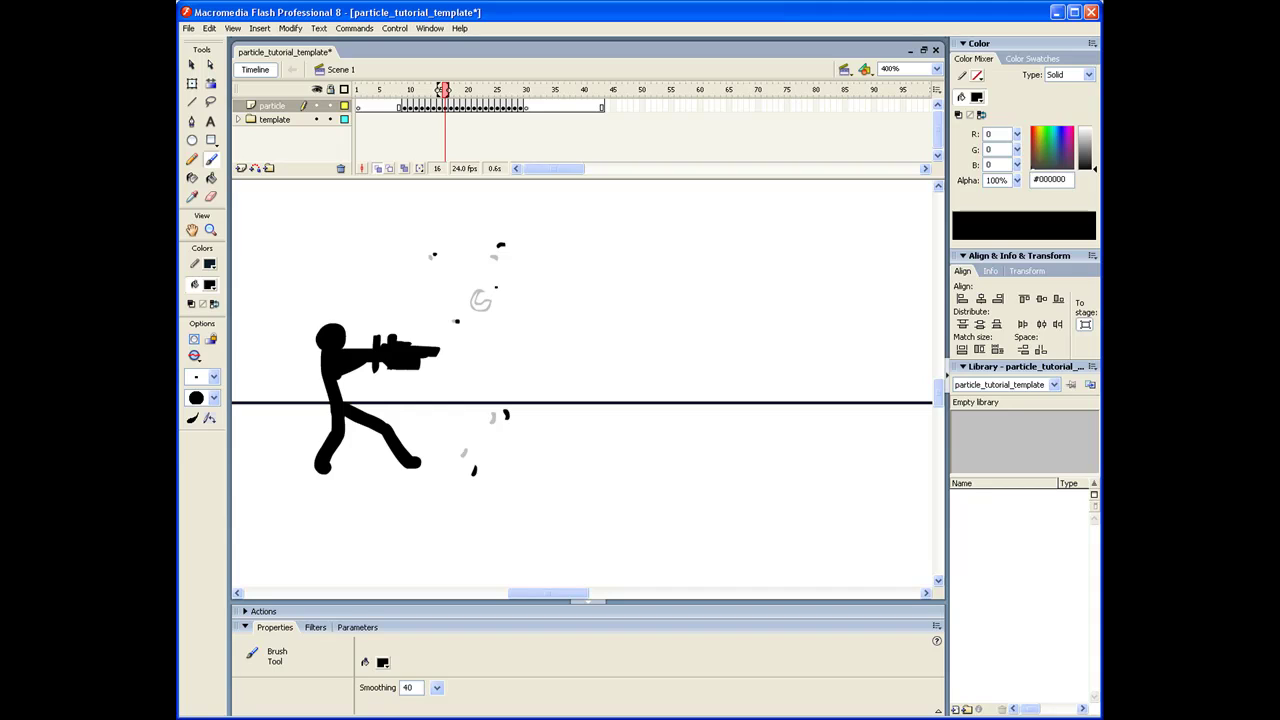
left_click_drag(492, 289, 487, 306)
Step: Continue the curled shape from frame 17 through frame 22, raising it slightly each frame and shrinking it to a dot
key("period")
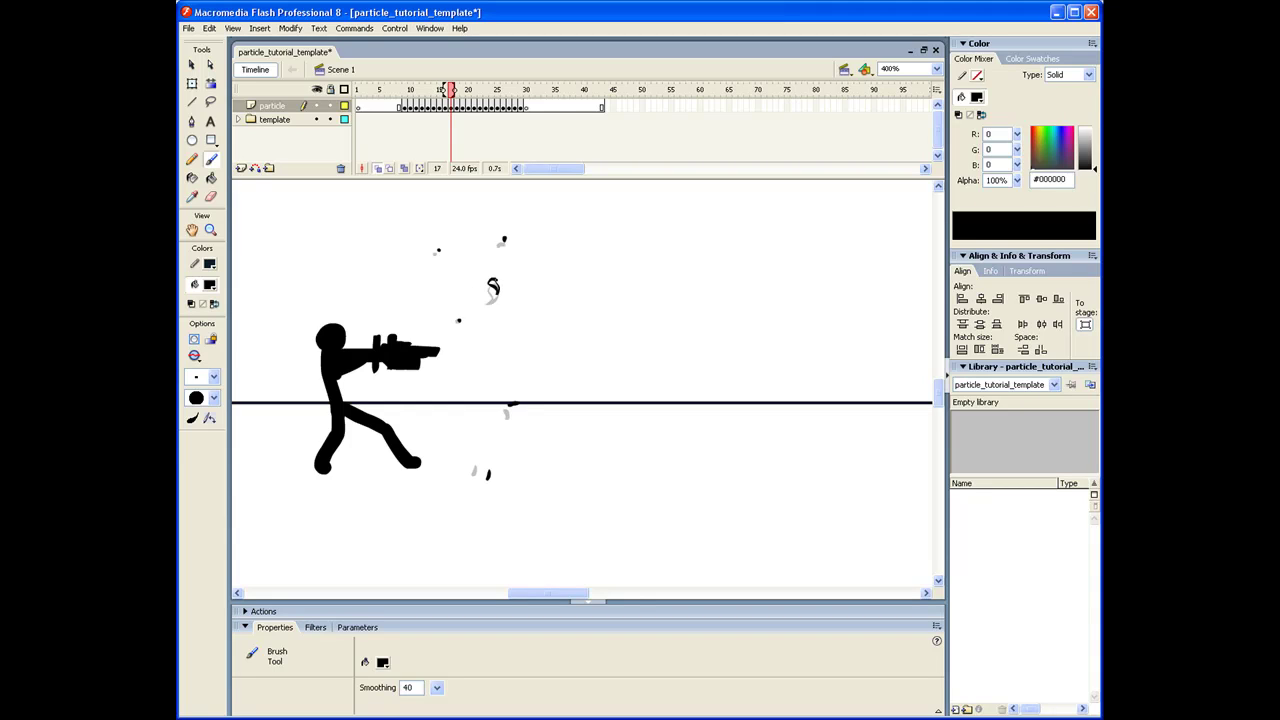
key("period")
left_click_drag(493, 277, 496, 281)
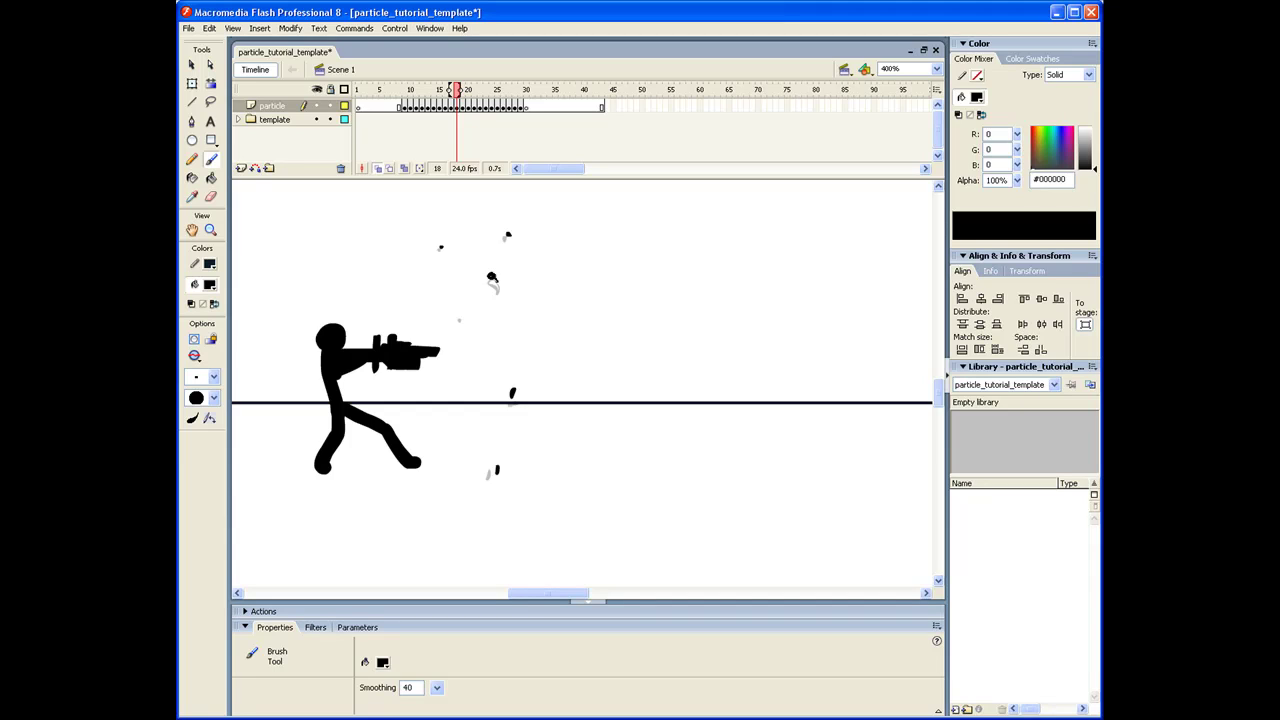
key("period")
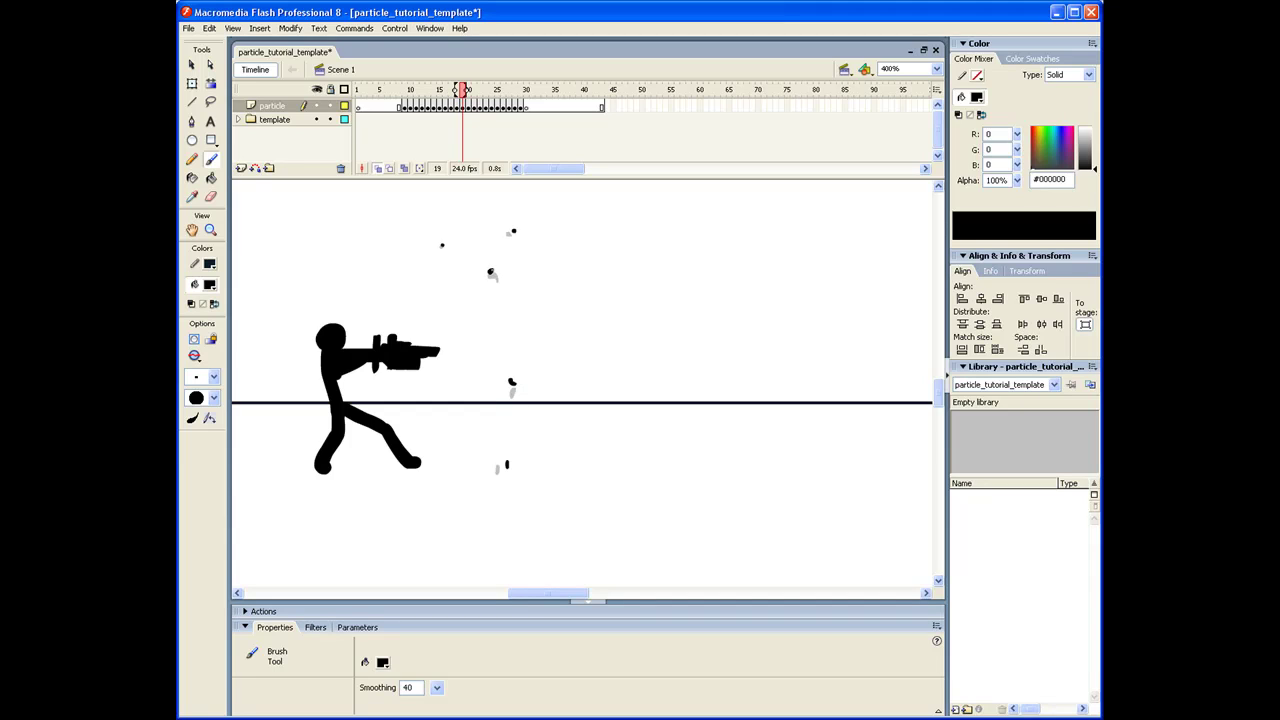
key("period")
key("period")
key("period")
key("period")
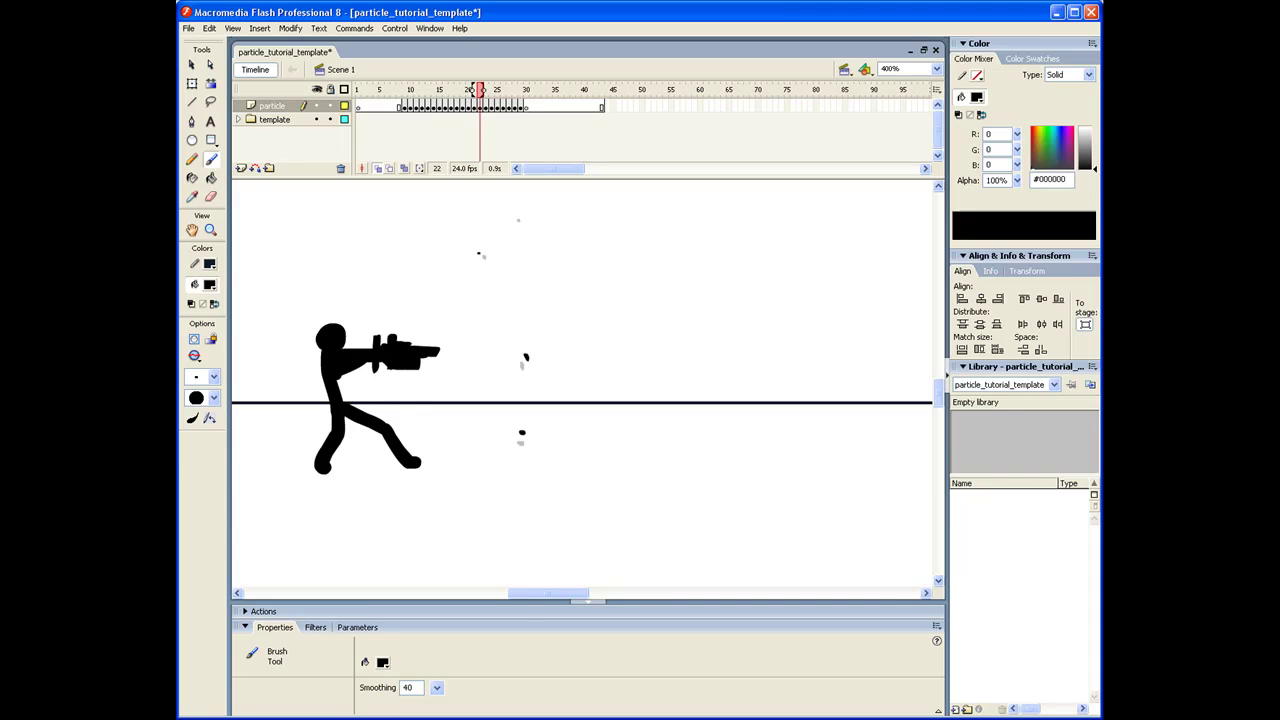
Step: Fill the curled outlines on frames 12 and 13 of the particle layer with black
left_click(414, 106)
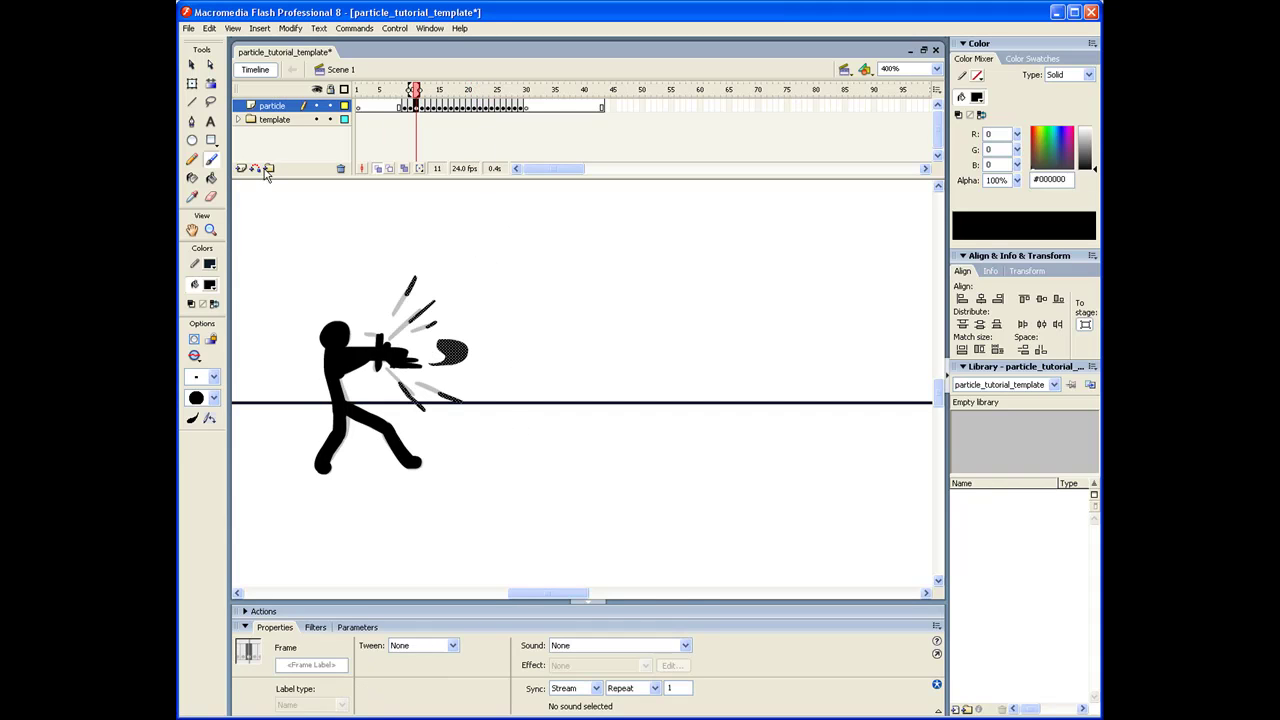
left_click(212, 179)
left_click(423, 106)
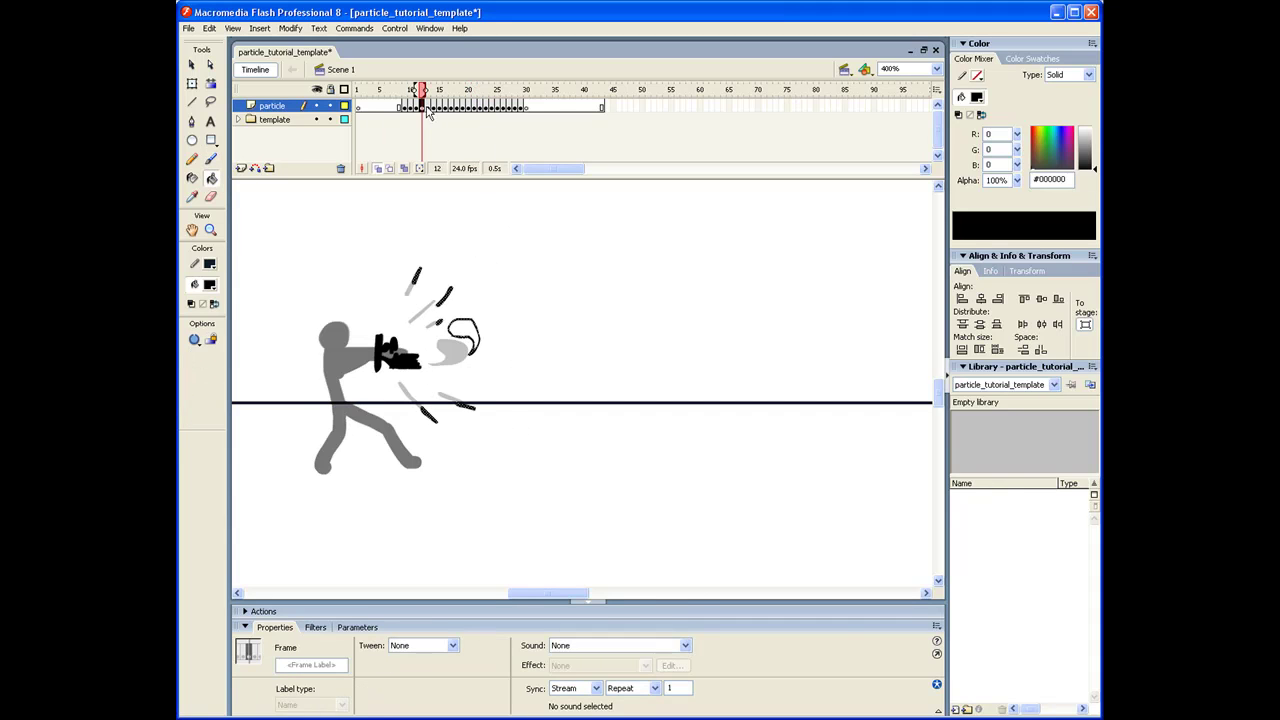
mouse_move(428, 112)
left_mouse_down()
mouse_move(443, 110)
mouse_move(412, 120)
mouse_move(428, 125)
left_mouse_up()
left_click(425, 134)
left_click(422, 107)
left_click(455, 328)
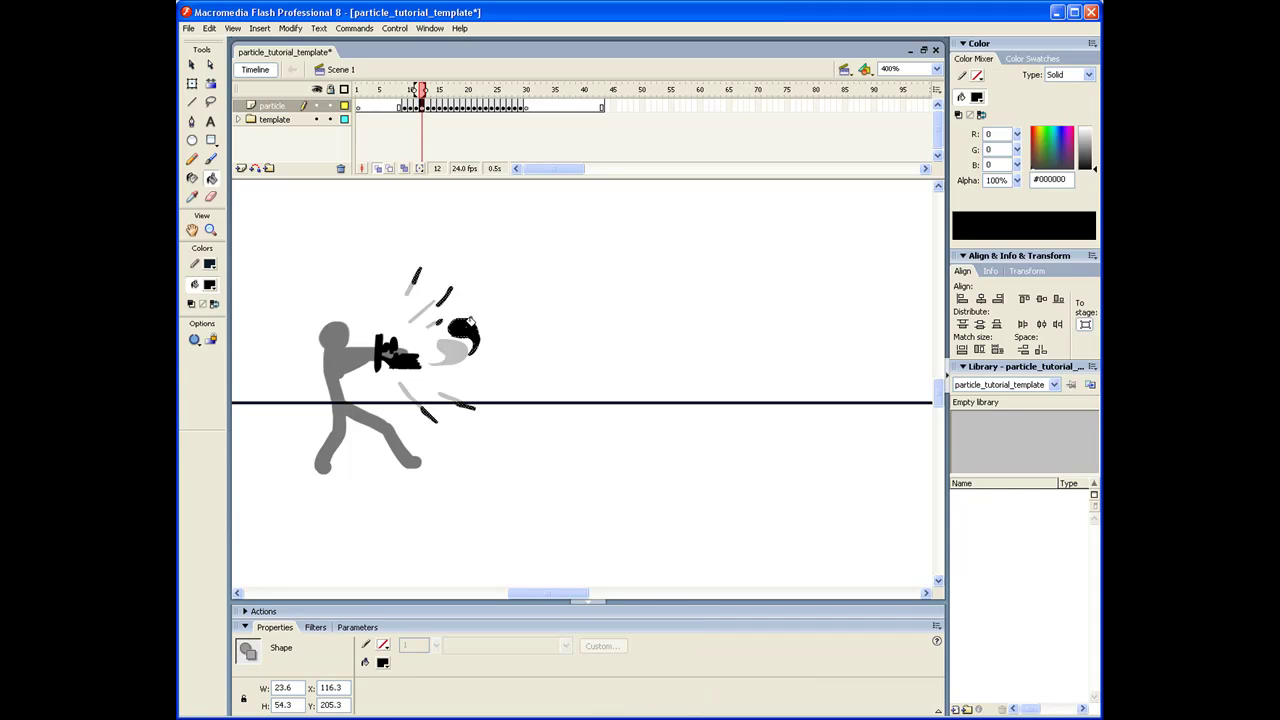
key("period")
left_click(470, 319)
Step: Fill the shrinking curled outlines on frames 14 through 17 with black, one frame at a time
key("period")
left_click(476, 310)
key("period")
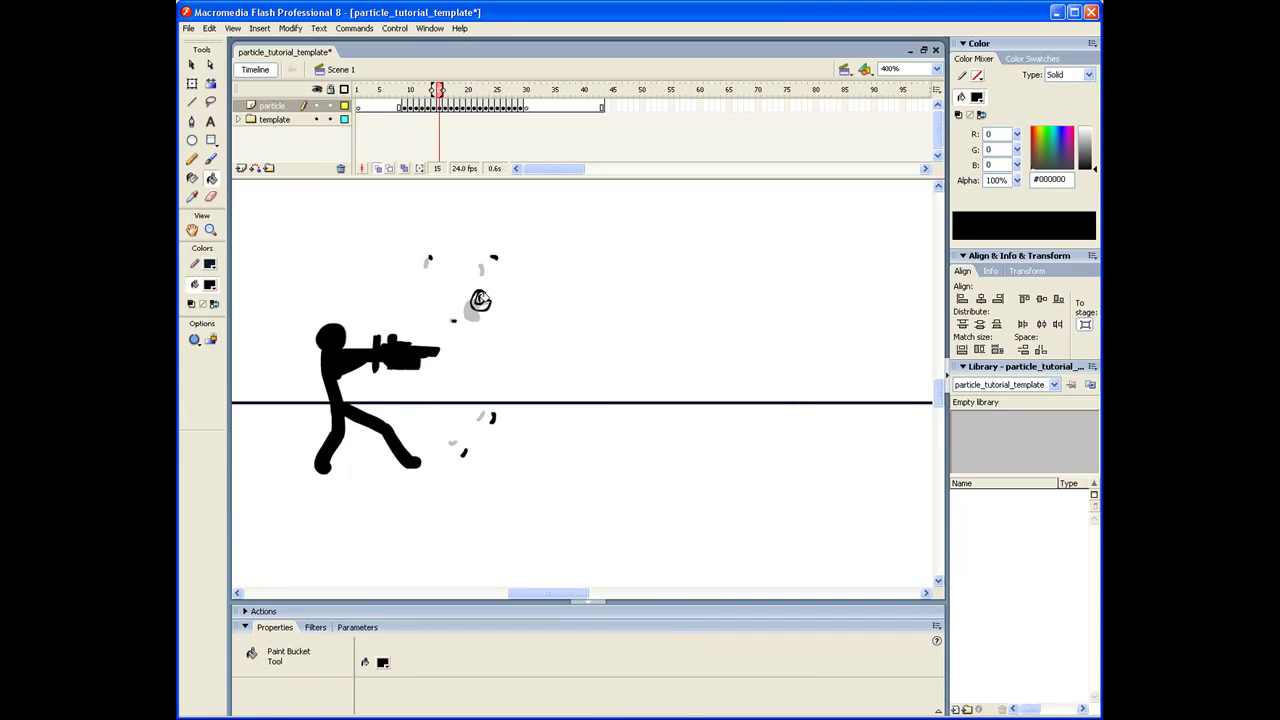
left_click(480, 300)
key("period")
left_click(497, 292)
key("period")
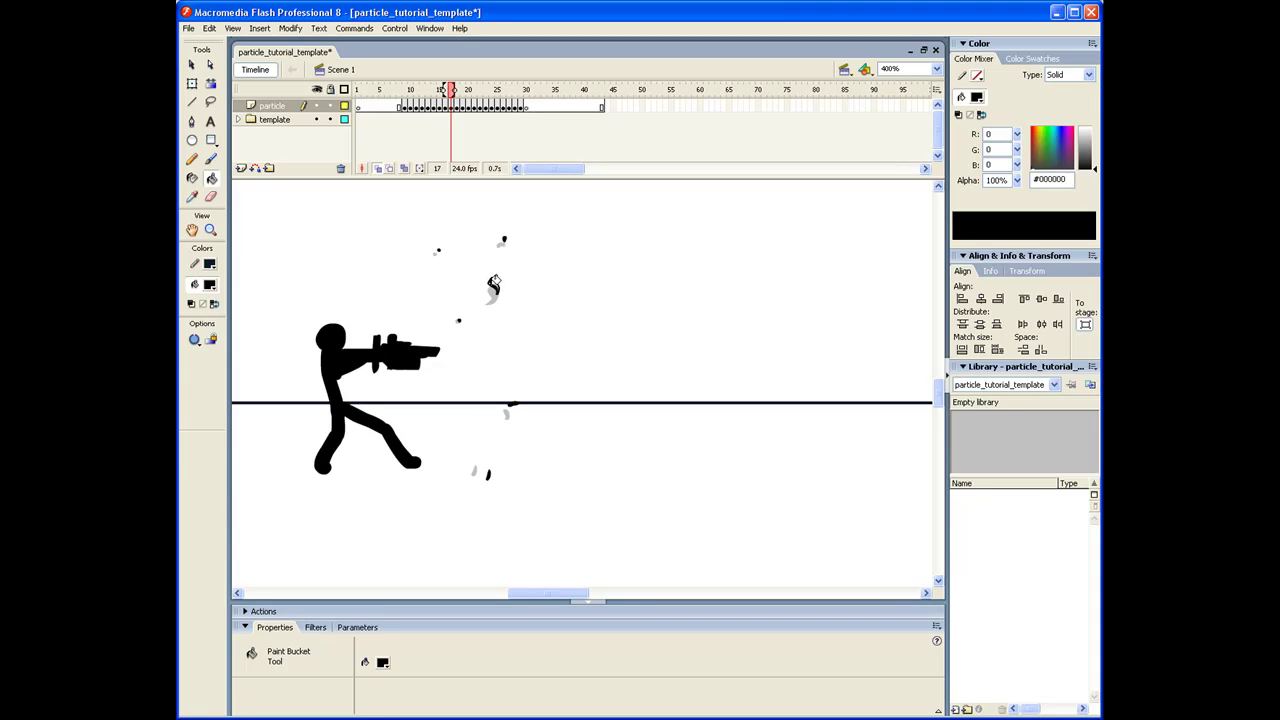
key("period")
Step: Play back the gun burst on the timeline several times to check the curled shape's motion
left_click(416, 107)
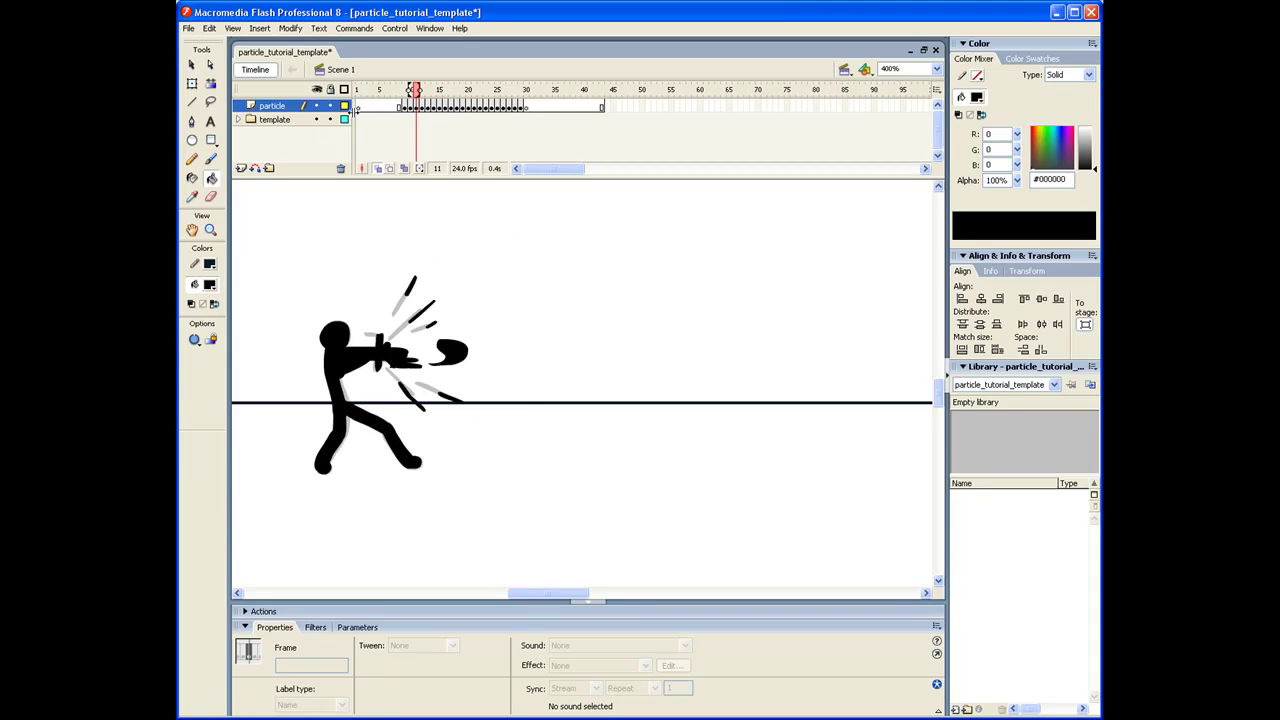
left_click(423, 108)
key("Return")
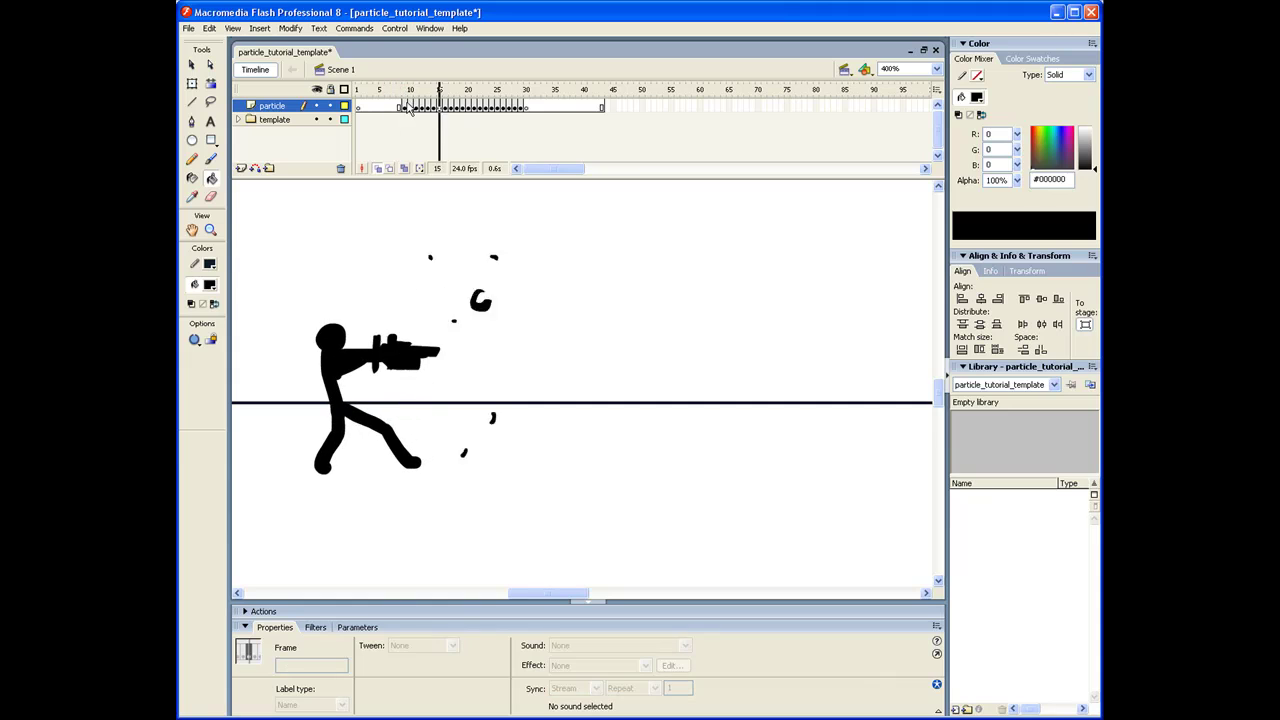
left_click(404, 109)
key("Return")
left_click(402, 116)
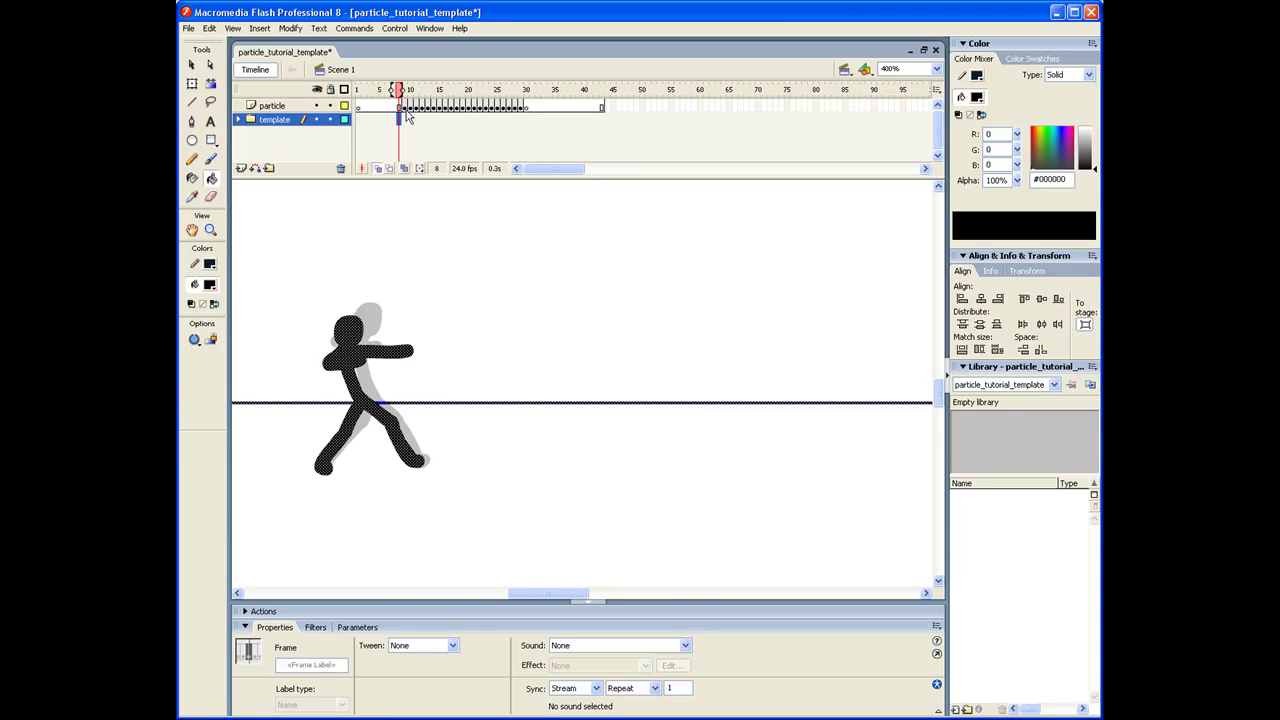
key("Return")
Step: Brush a small dot beneath the filled curl on frame 12 and move it slightly up and outward on frame 13
left_click(417, 107)
left_click(211, 159)
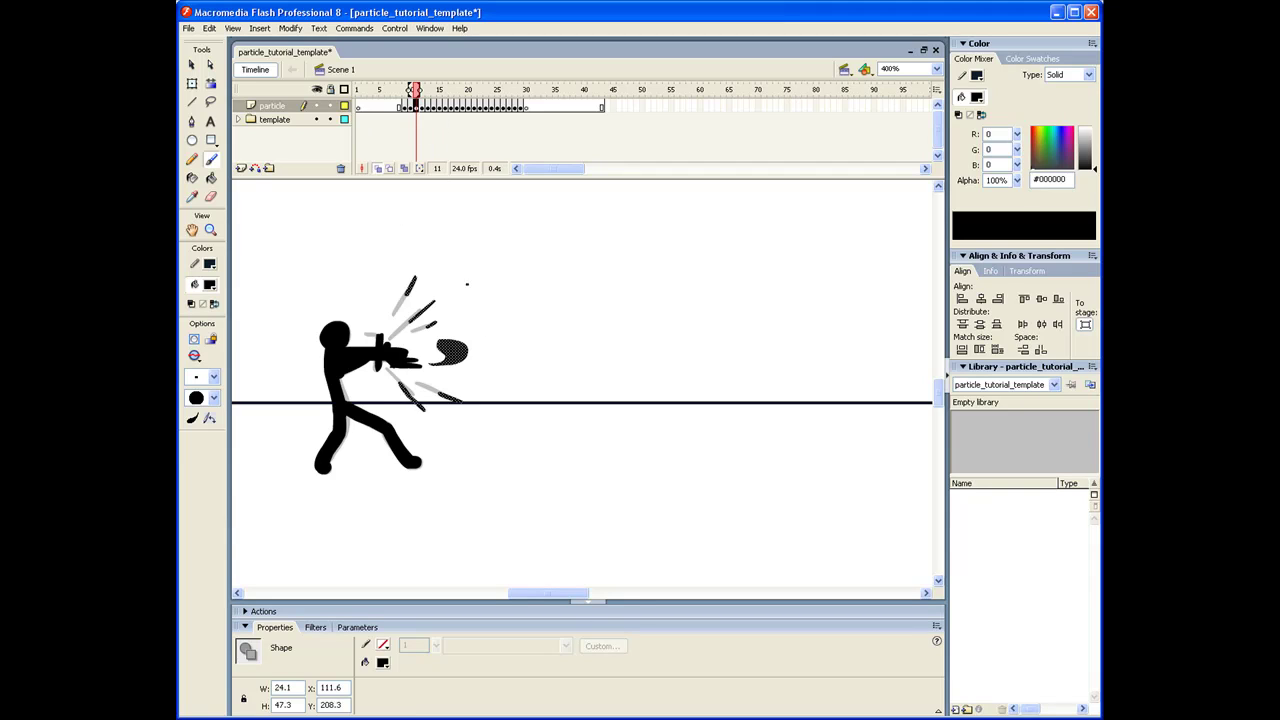
key(".")
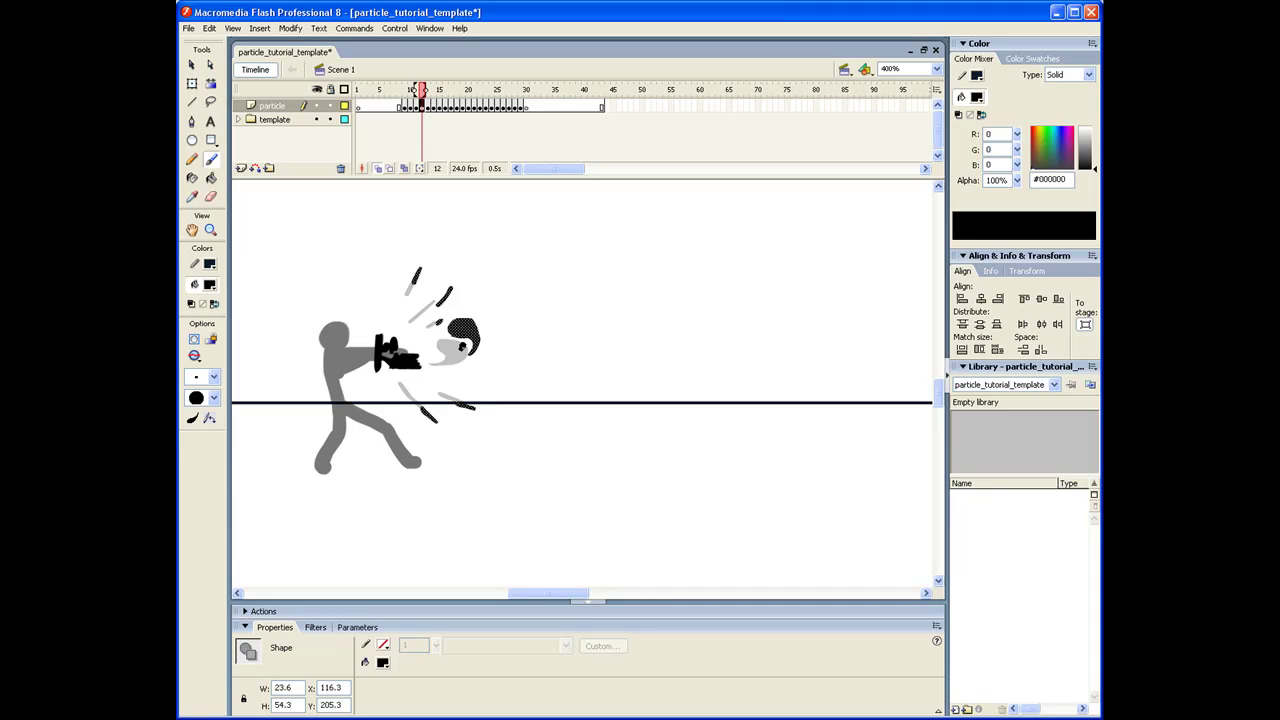
key("Escape")
key("period")
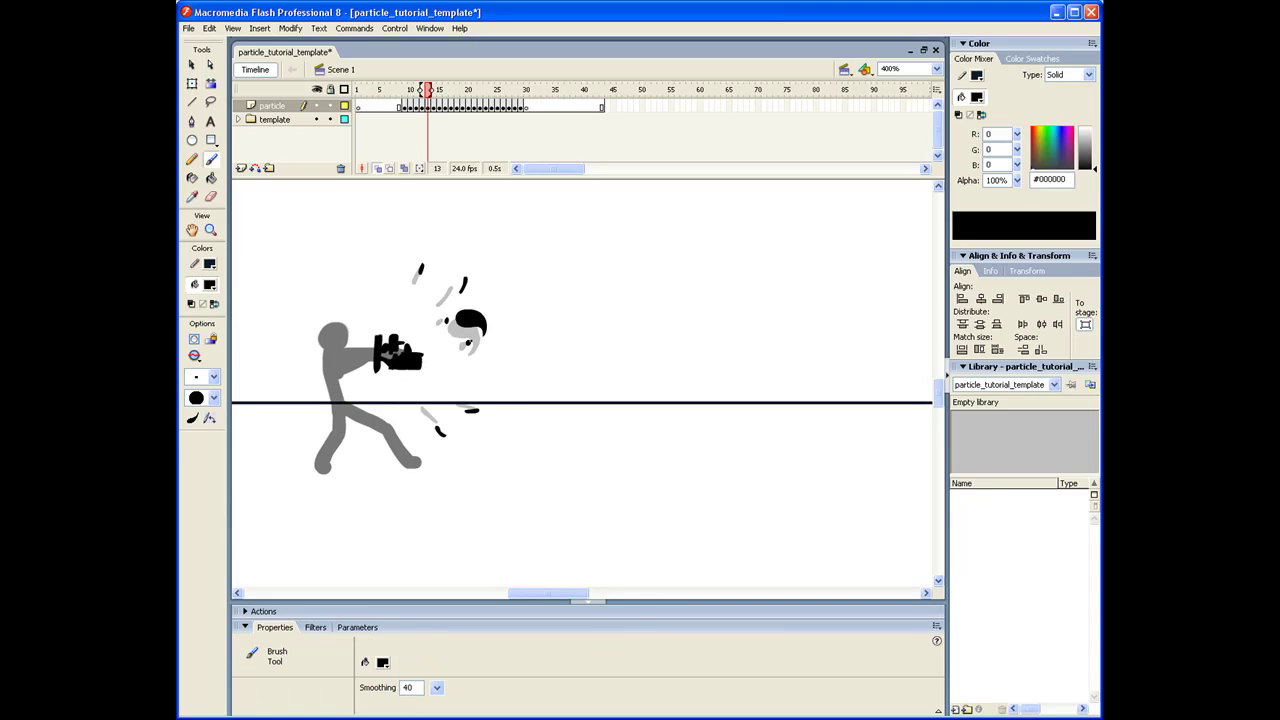
key(".")
Step: Return to frame 12 and add a second small dot below the curl, moving it outward through frame 14
mouse_move(428, 90)
left_mouse_down()
mouse_move(468, 90)
mouse_move(422, 107)
left_mouse_up()
left_click(422, 108)
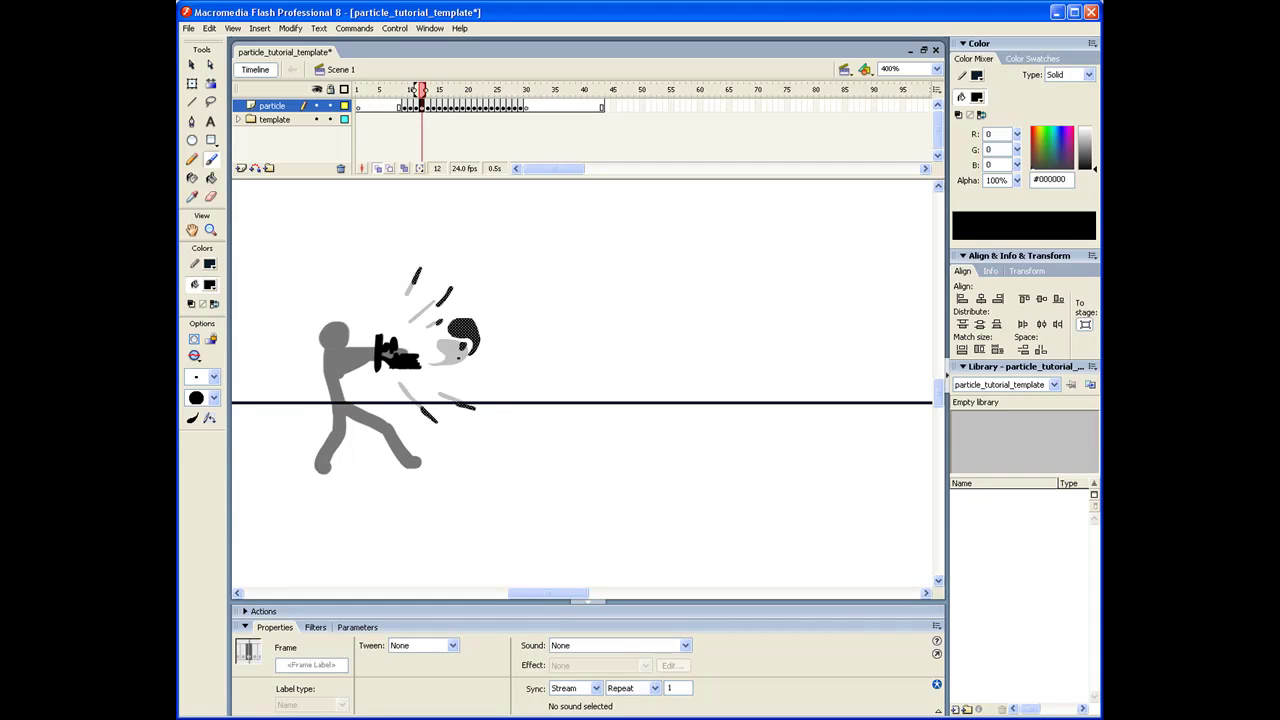
key(".")
key(".")
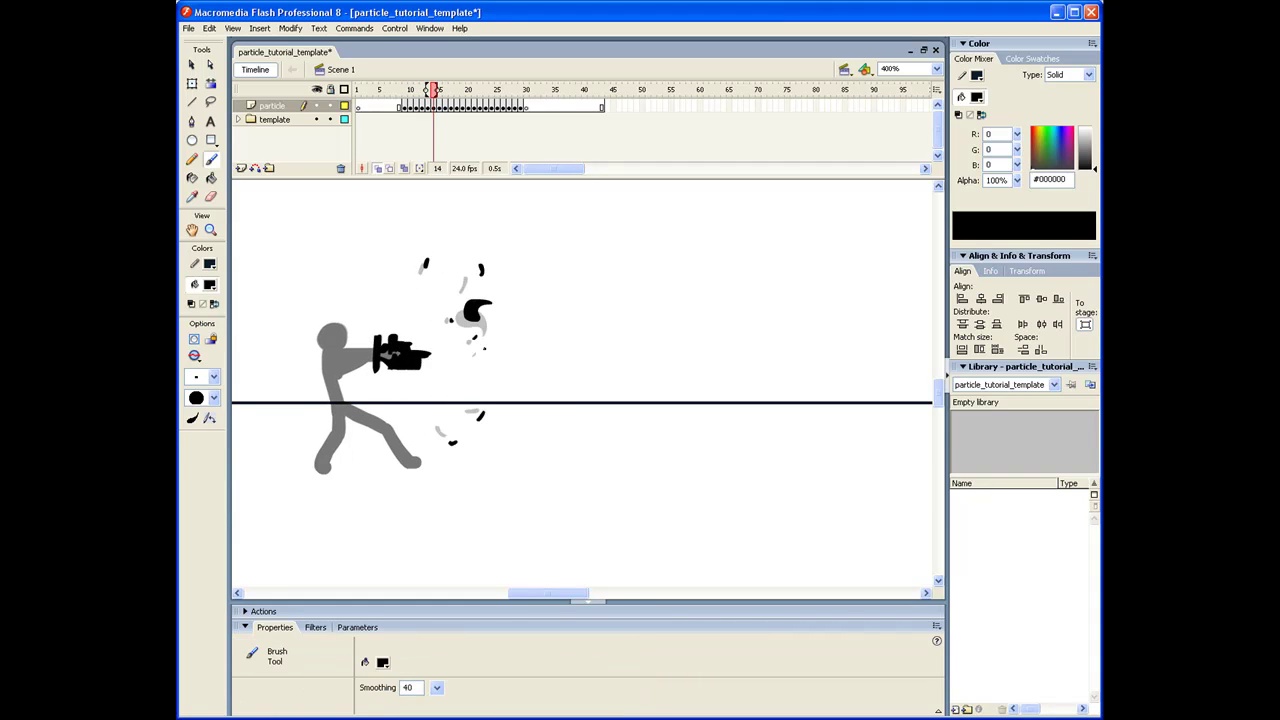
Step: Paint a third small dot beside the other two below the curl on frame 12 and carry it through frame 14
left_click_drag(433, 89, 418, 115)
left_click(410, 105)
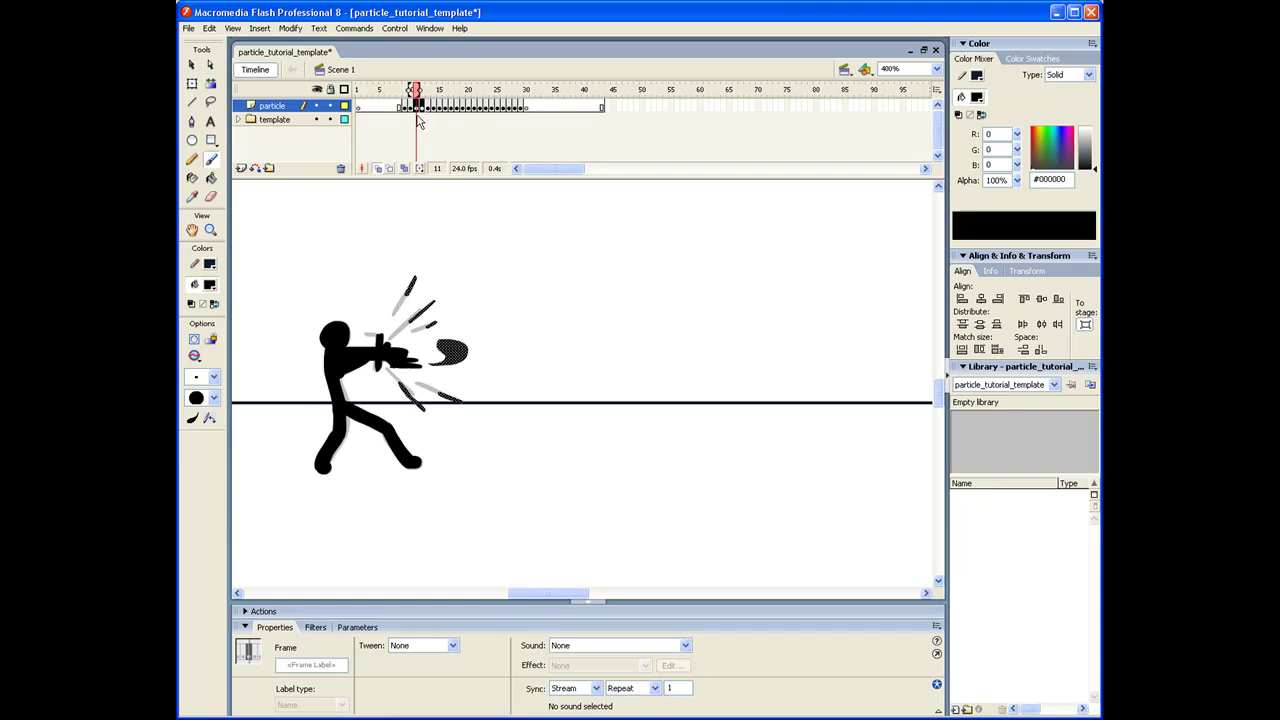
left_click(419, 119)
left_click(416, 105)
key("period")
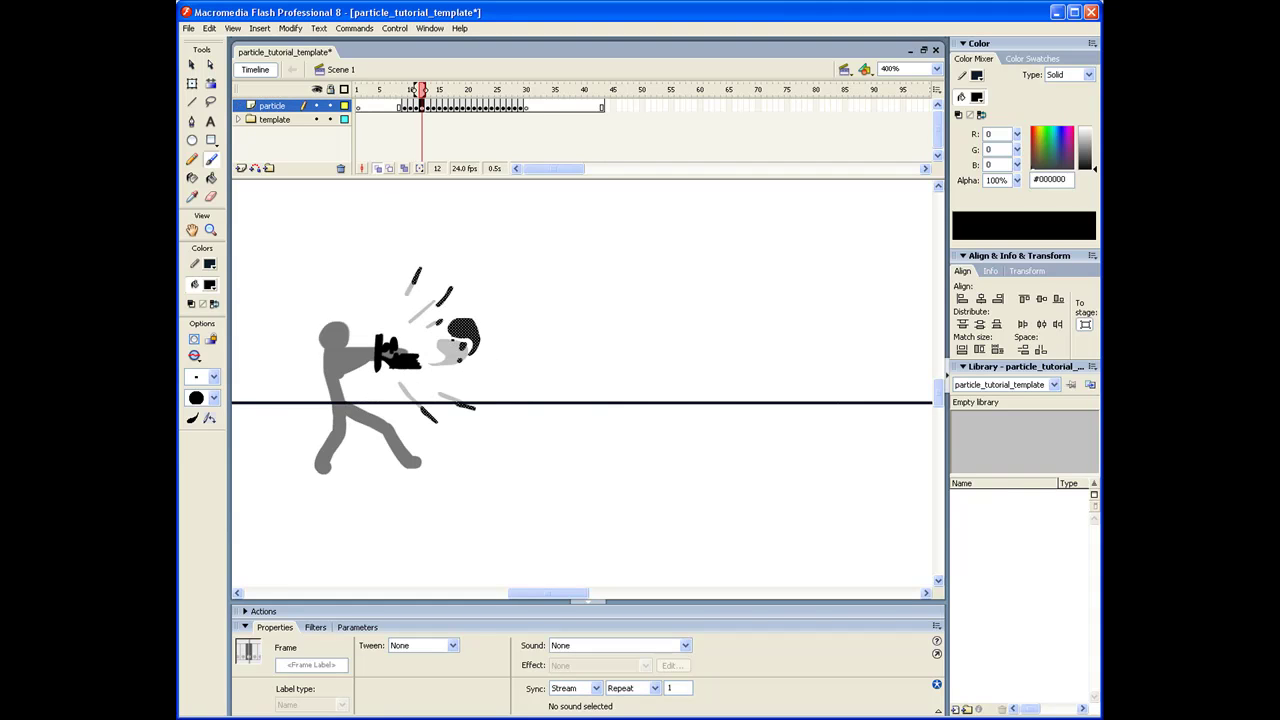
key("Escape")
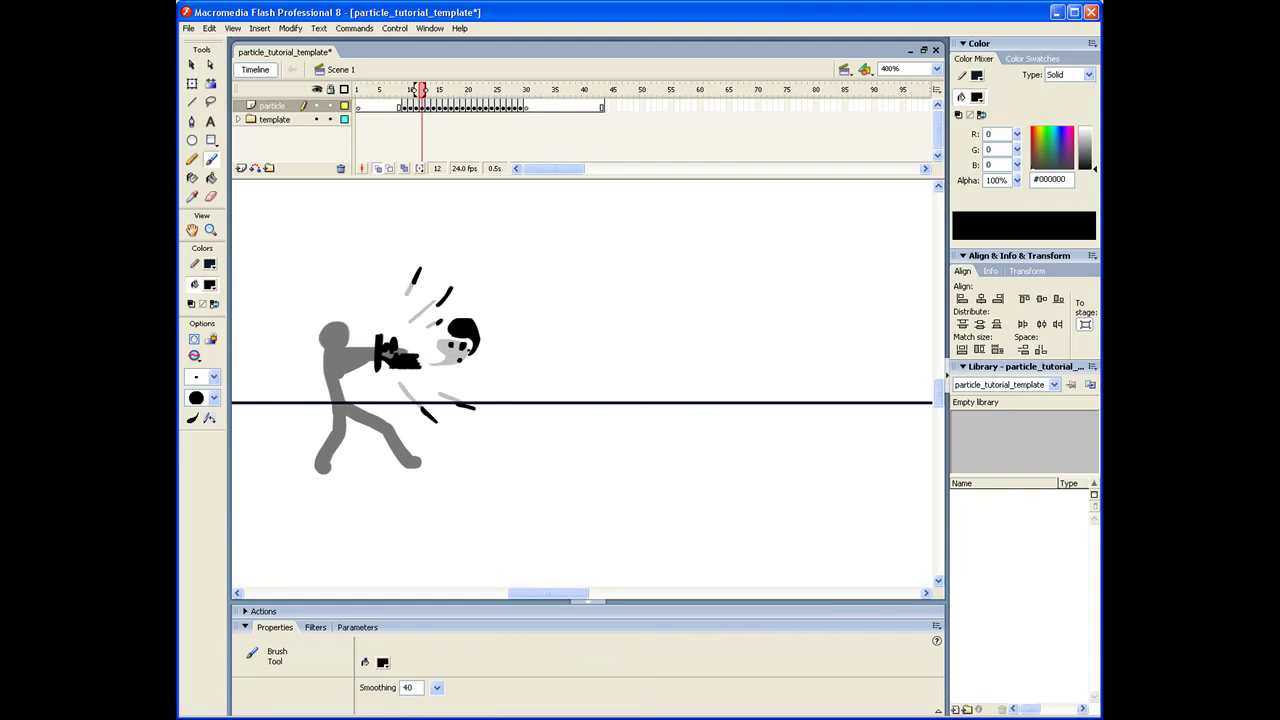
key("period")
key("period")
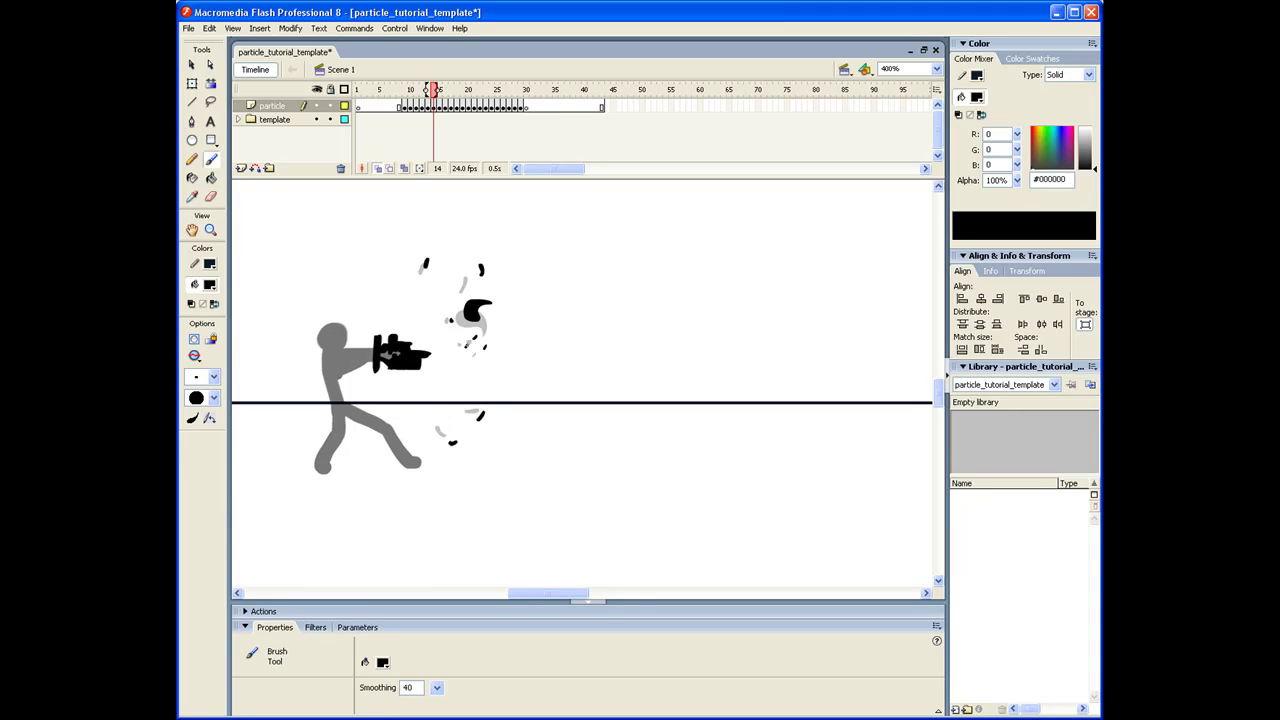
Step: Continue the third small dot frame by frame from frame 15 past frame 18, moving it up and outward
key("period")
key("period")
key("period")
key("period")
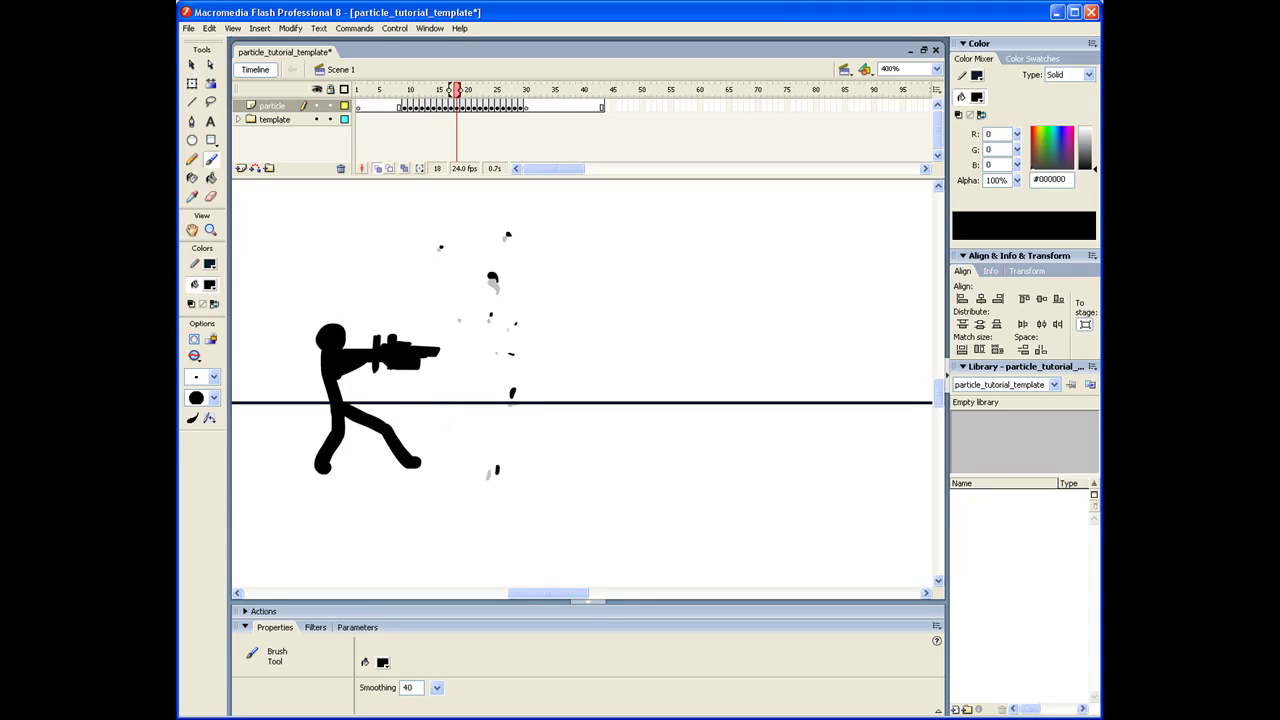
key("period")
key("period")
key("period")
Step: Play the burst on the timeline, test the movie in a preview window, and close the preview
left_click(409, 106)
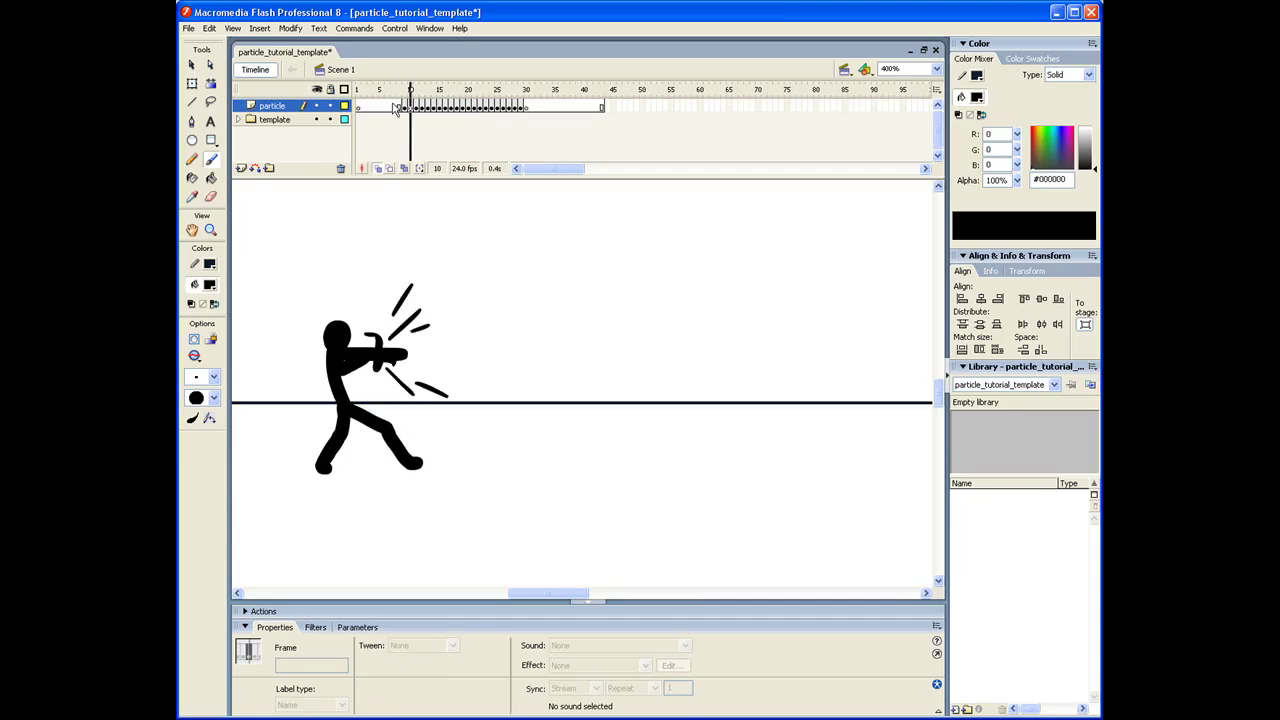
left_click(380, 119)
key("Return")
left_click(411, 106)
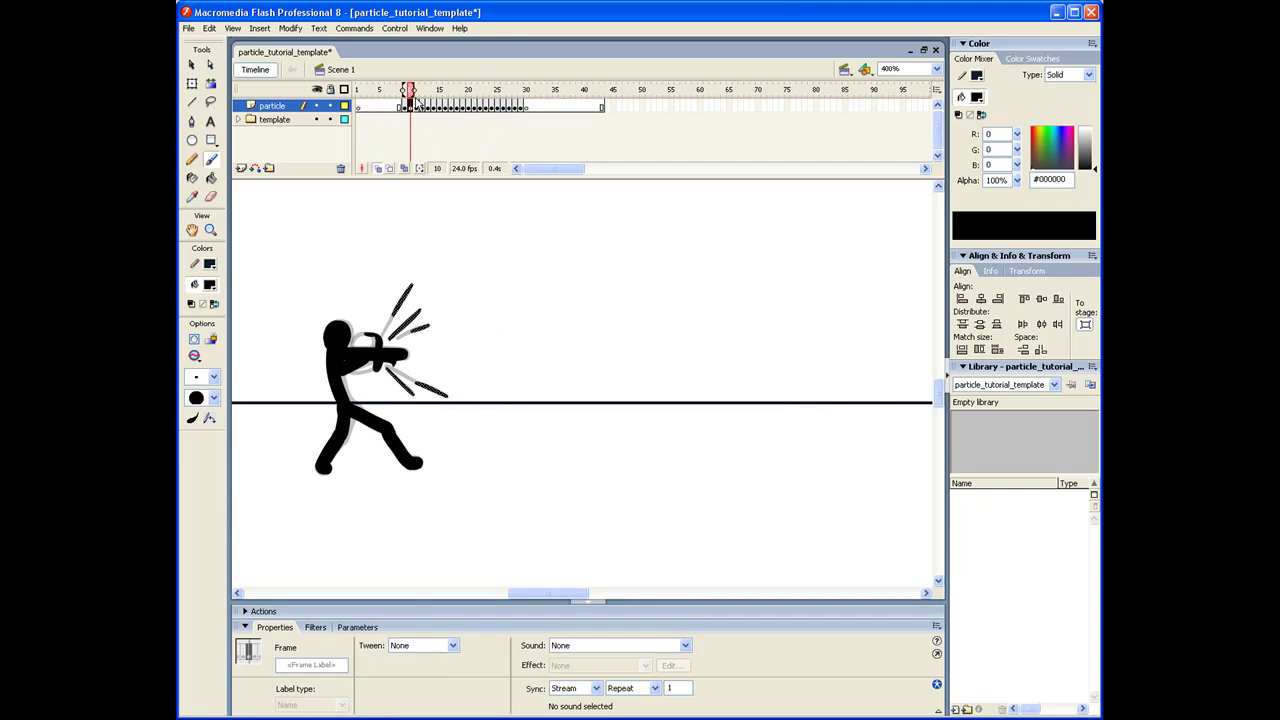
key("ctrl+Return")
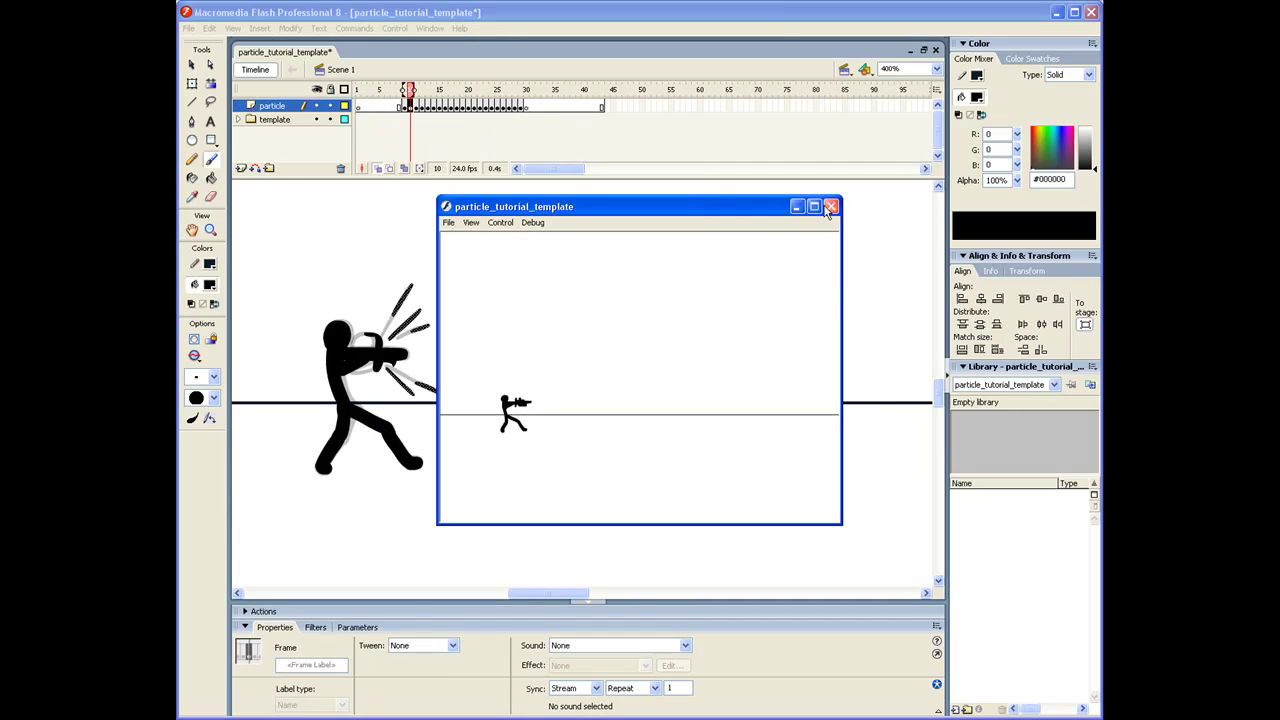
left_click(829, 207)
Step: Paint a short upright streak just above the muzzle on frame 12, continue it outward on the following frames, and scrub through the burst
left_click_drag(428, 106, 417, 108)
left_click(422, 117)
left_click(421, 107)
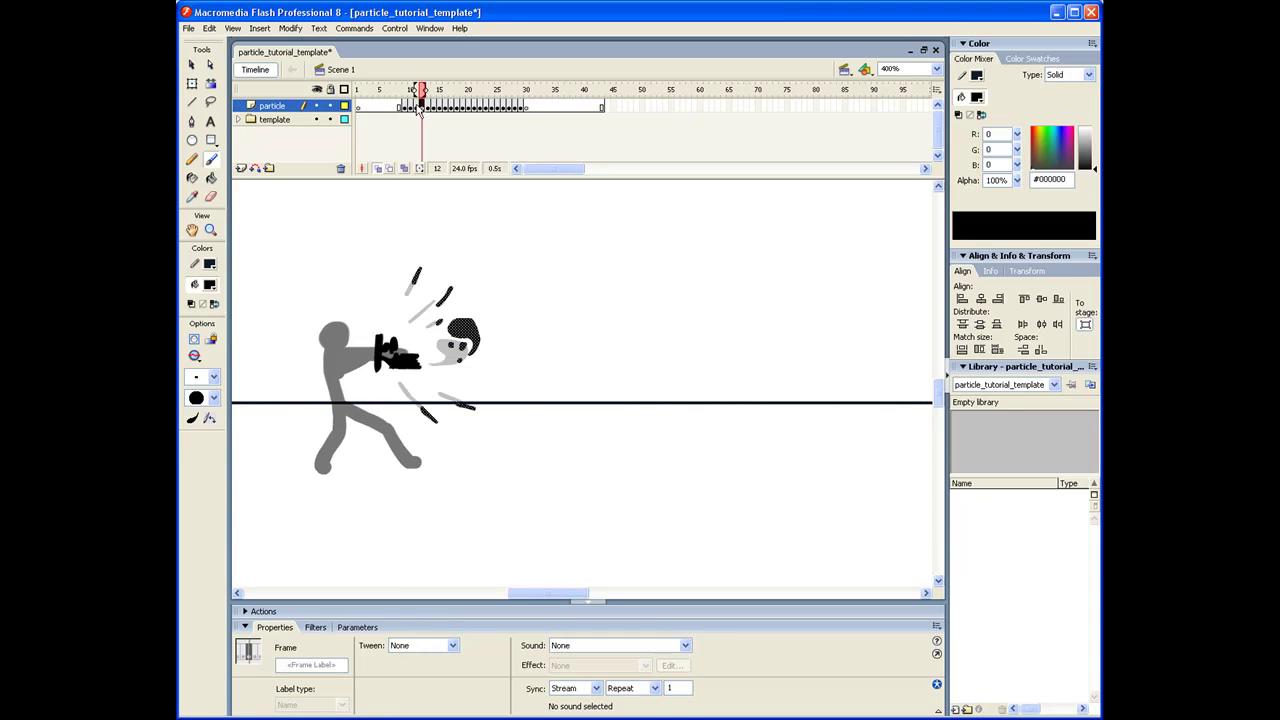
left_click(414, 108)
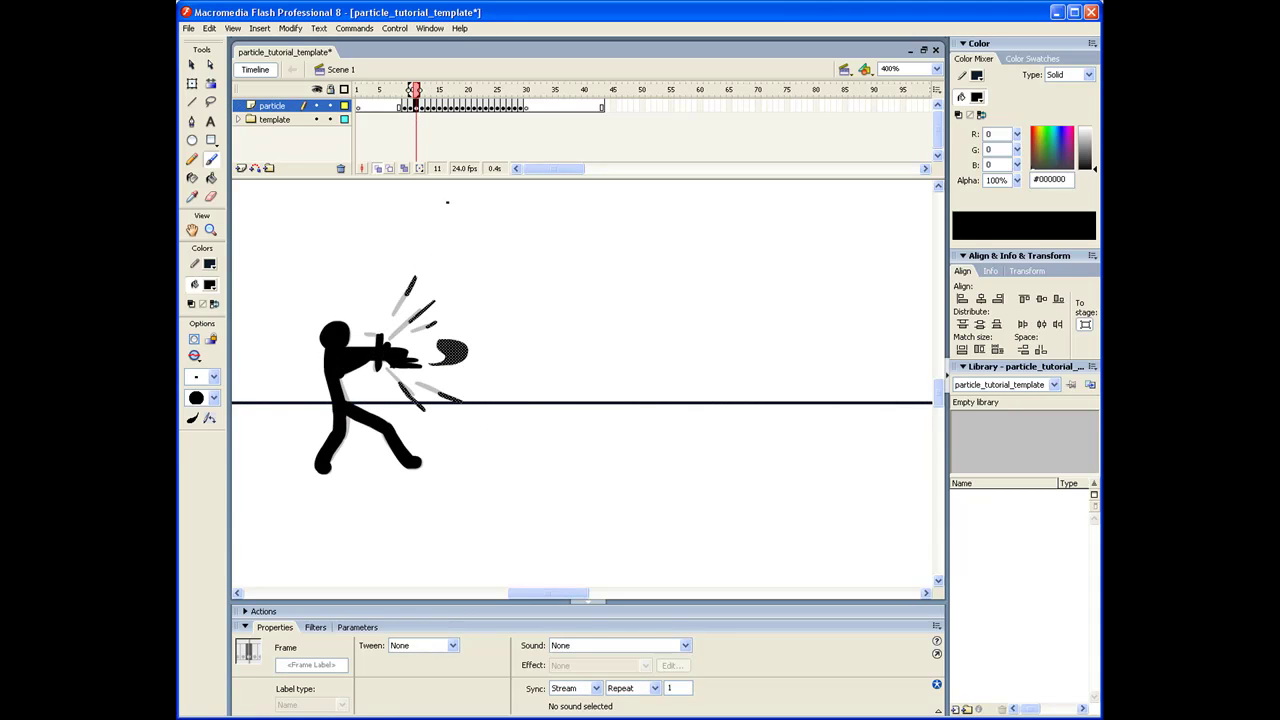
key("period")
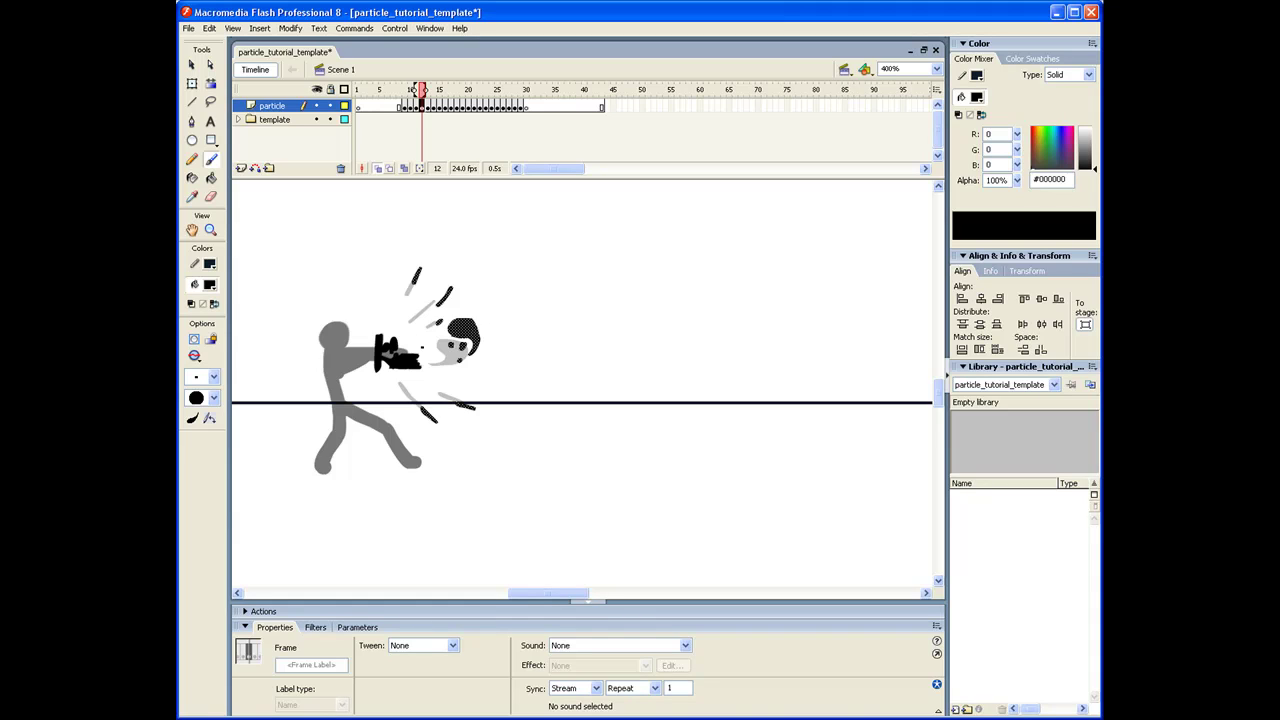
left_click_drag(424, 346, 446, 307)
key("period")
key("period")
left_click_drag(431, 90, 487, 90)
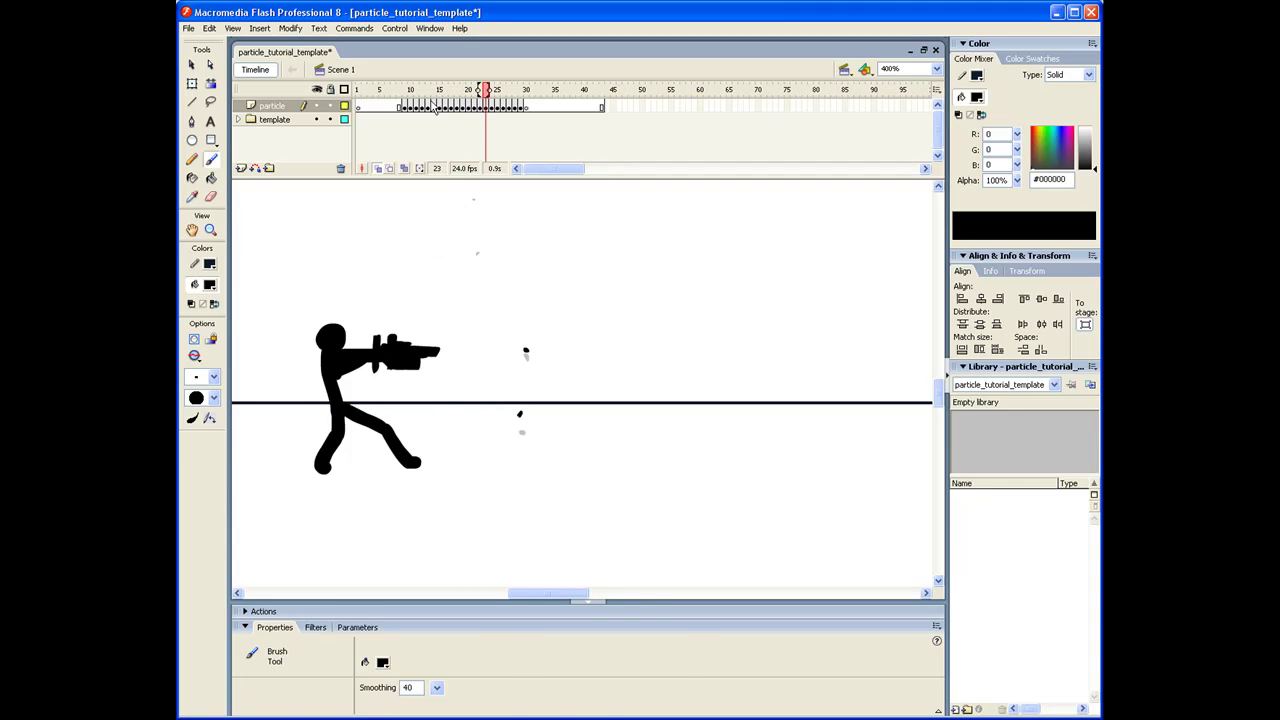
Step: Add a thin horizontal streak below the muzzle on frame 12, extend its motion onto frame 13, and review the frames
left_click(421, 106)
left_click(427, 107)
left_click(424, 108)
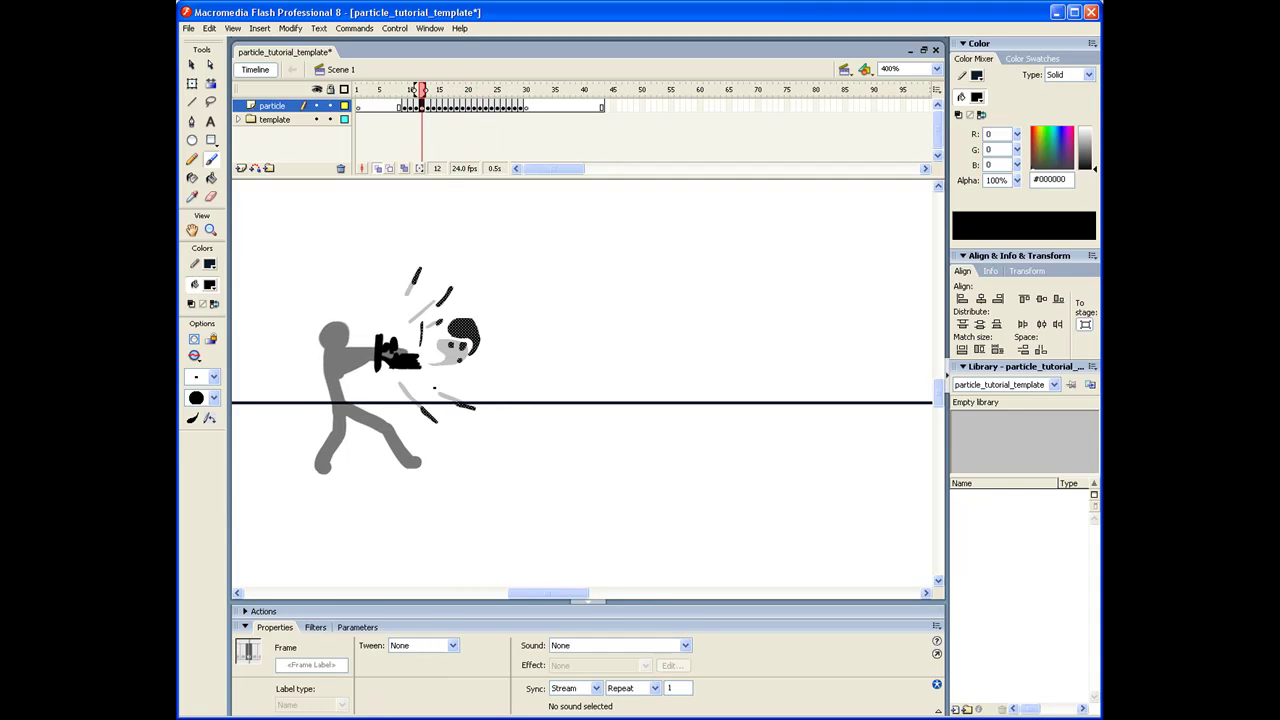
mouse_move(412, 90)
left_mouse_down()
mouse_move(480, 90)
mouse_move(473, 107)
mouse_move(493, 107)
mouse_move(449, 112)
mouse_move(503, 111)
left_mouse_up()
left_click(428, 107)
left_click(411, 107)
key("period")
key("period")
key("period")
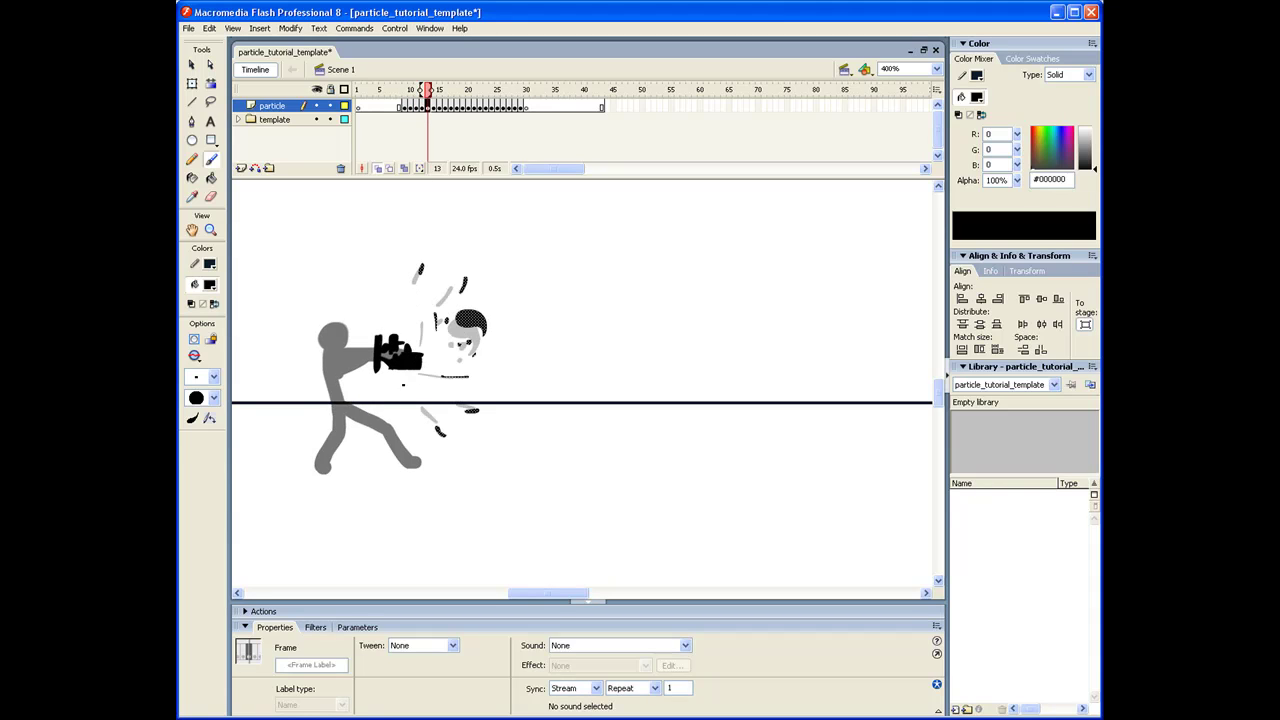
Step: Brush a small curved streak beneath the gun on frame 13, continue its motion, and scrub through the burst
key("v")
left_click(212, 160)
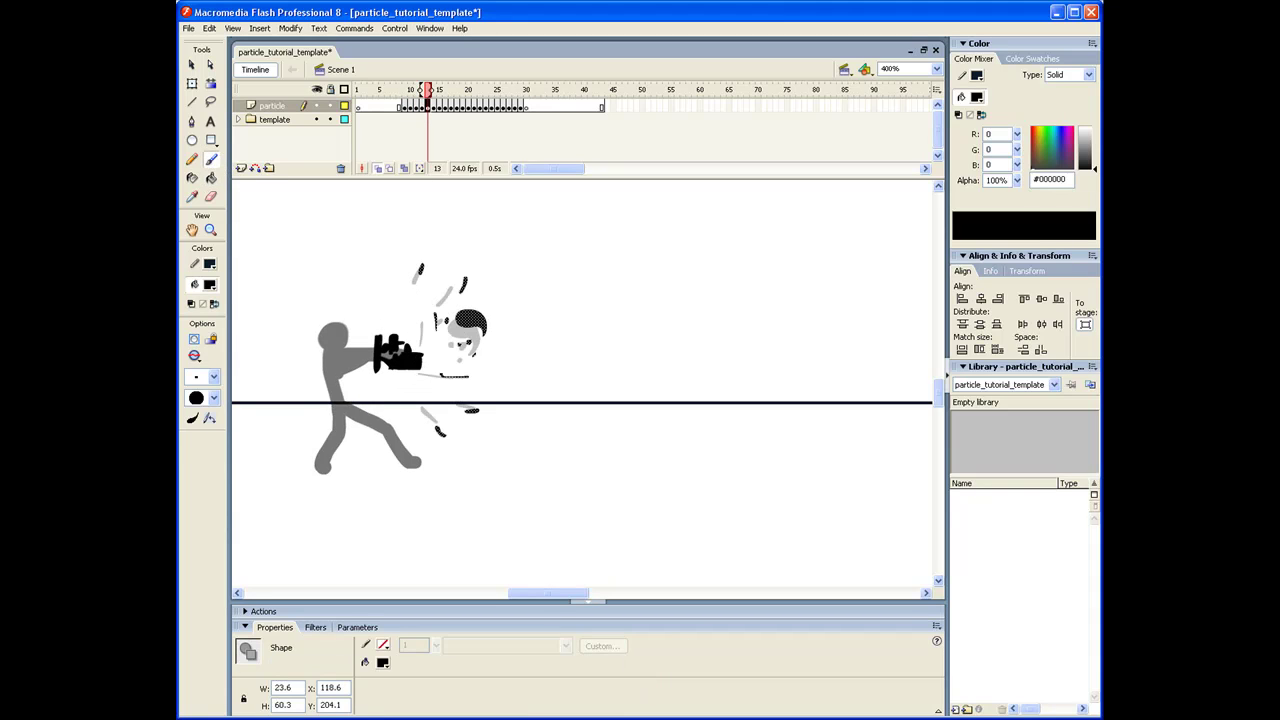
left_click(210, 159)
left_click_drag(428, 90, 491, 90)
Step: Paint a short streak directly in front of the muzzle on frame 10 and check it against frame 11
left_click(411, 106)
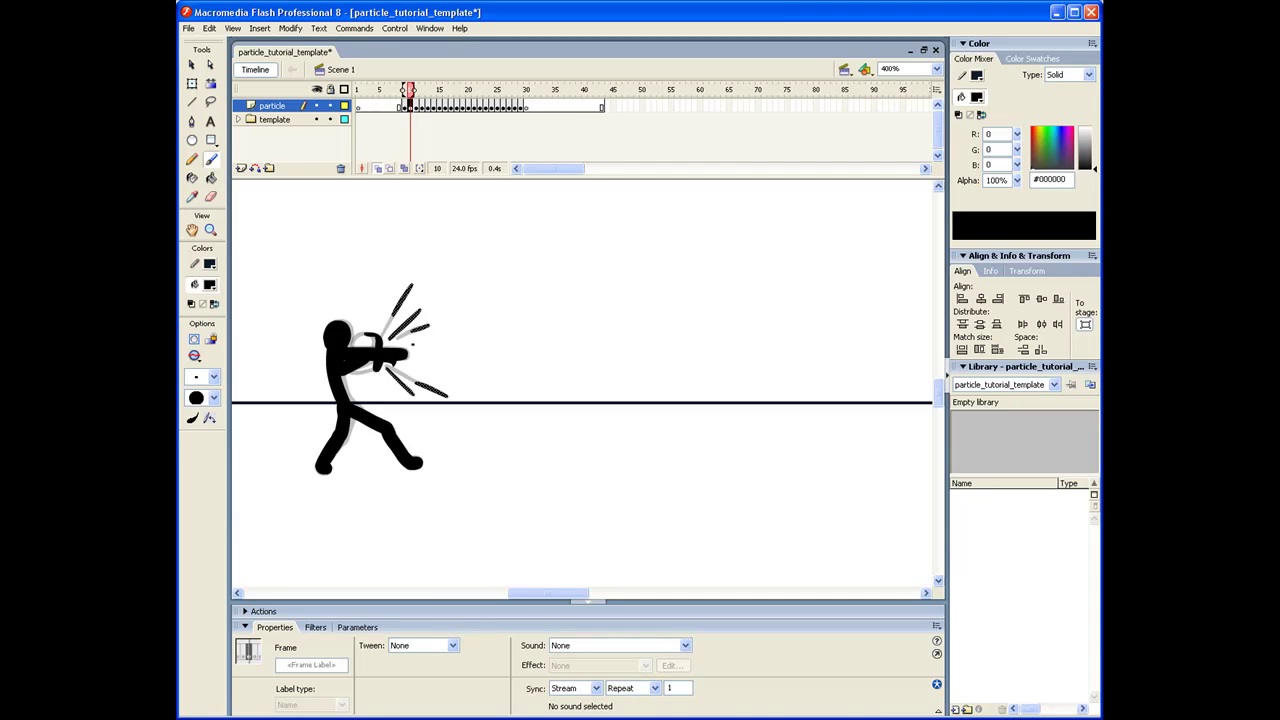
left_click_drag(418, 351, 431, 348)
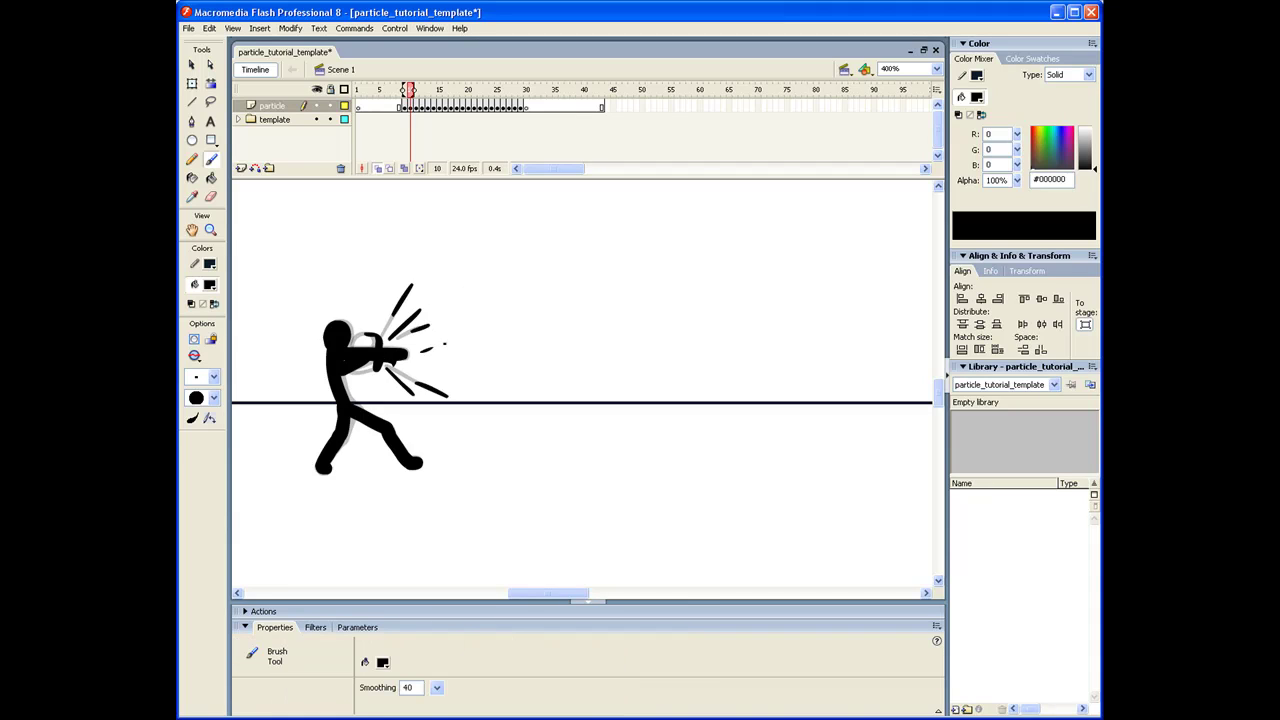
key("period")
mouse_move(413, 90)
left_mouse_down()
mouse_move(444, 90)
mouse_move(413, 90)
left_mouse_up()
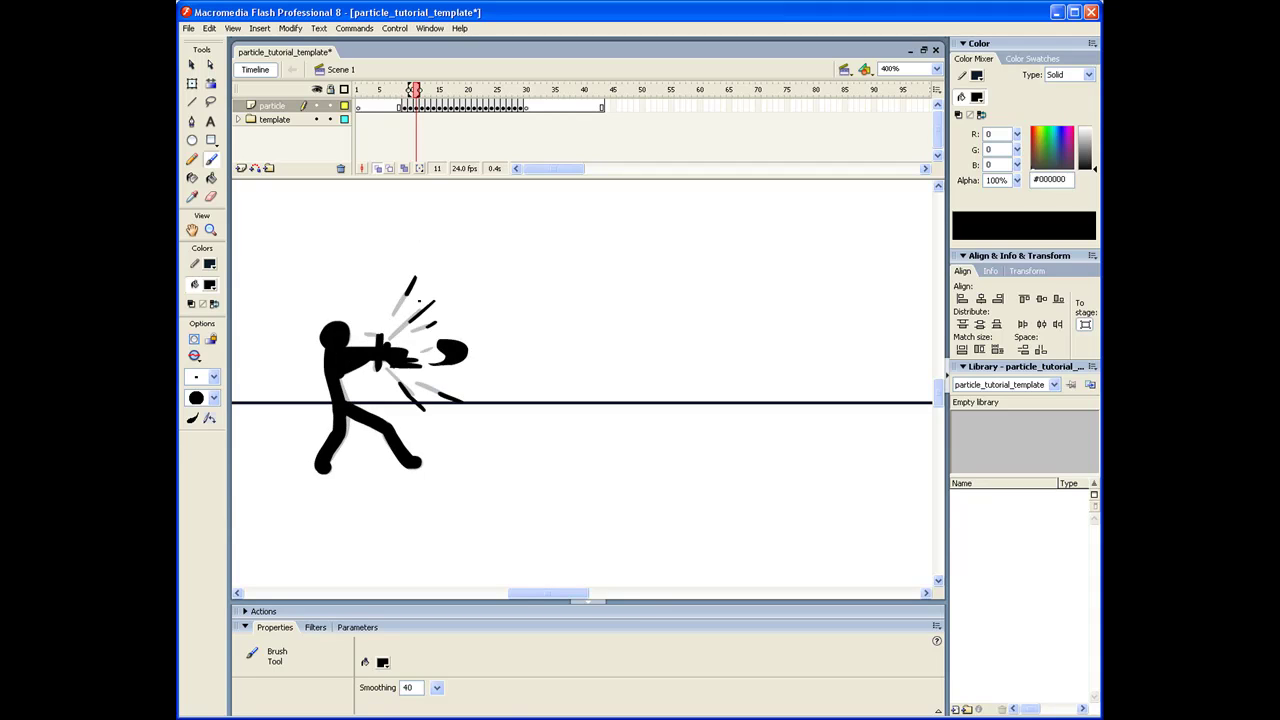
left_click(416, 106)
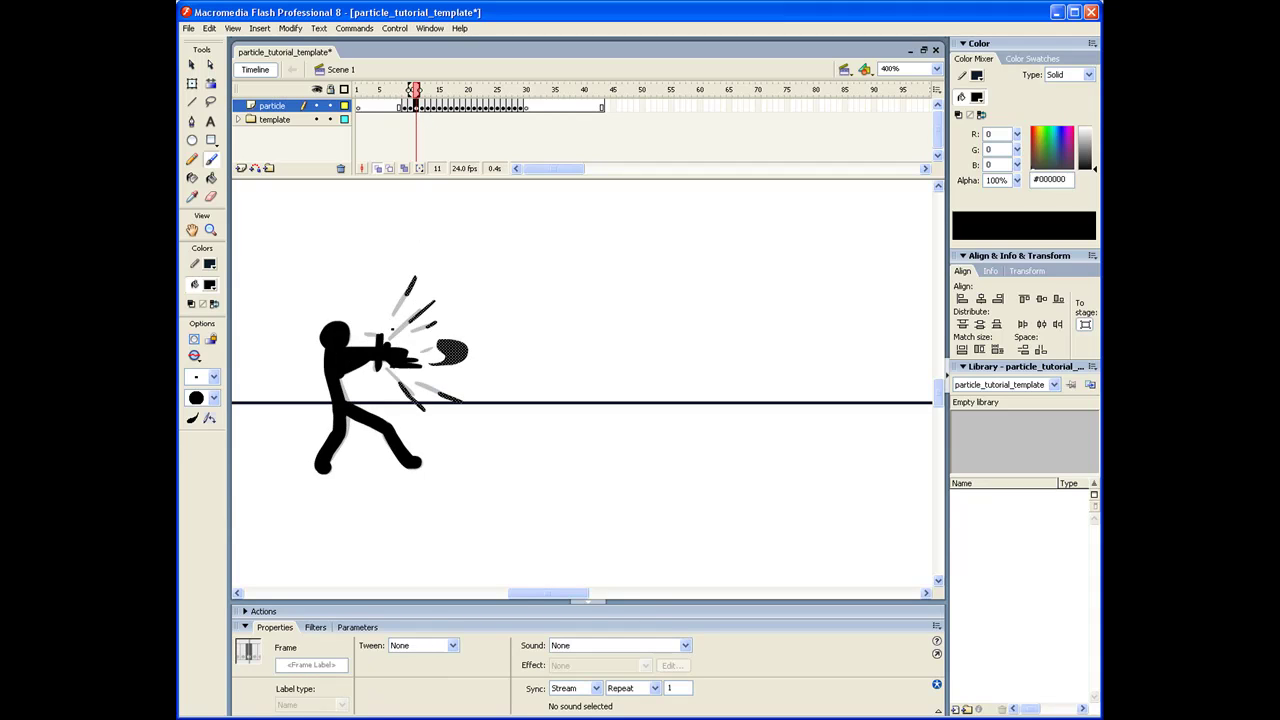
left_click_drag(396, 344, 414, 280)
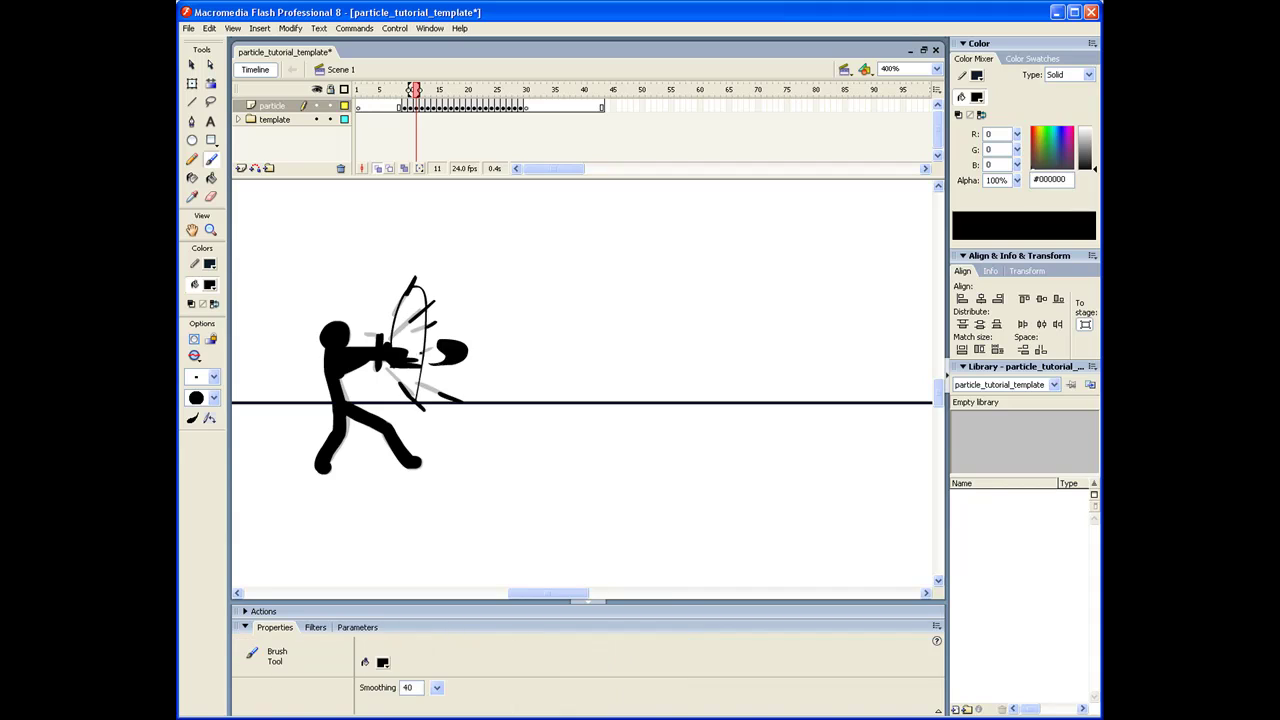
key("ctrl+z")
mouse_move(395, 344)
left_mouse_down()
mouse_move(399, 301)
mouse_move(421, 382)
left_mouse_up()
key("ctrl+z")
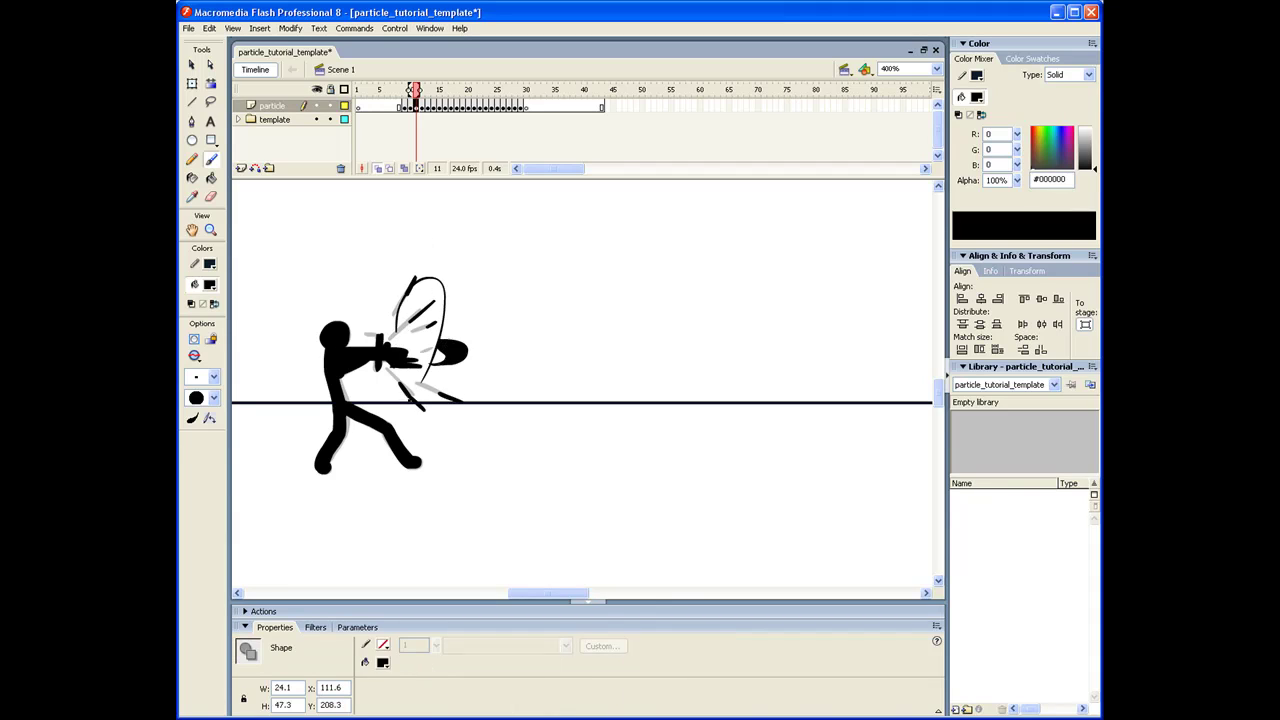
key("ctrl+z")
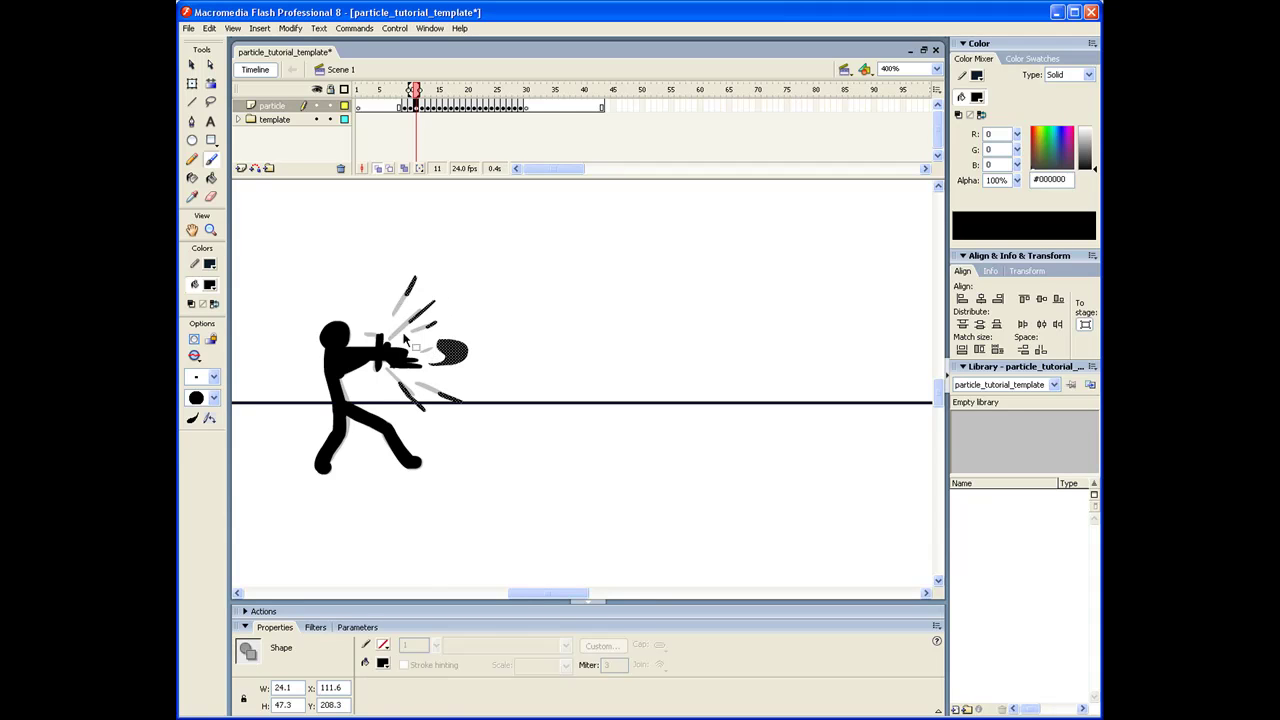
Step: Paint a large thin arc from the muzzle up over the streaks on frame 11, then redraw it higher and shorter on frames 12 and 13
mouse_move(396, 333)
left_mouse_down()
mouse_move(430, 389)
mouse_move(405, 285)
left_mouse_up()
key("ctrl+z")
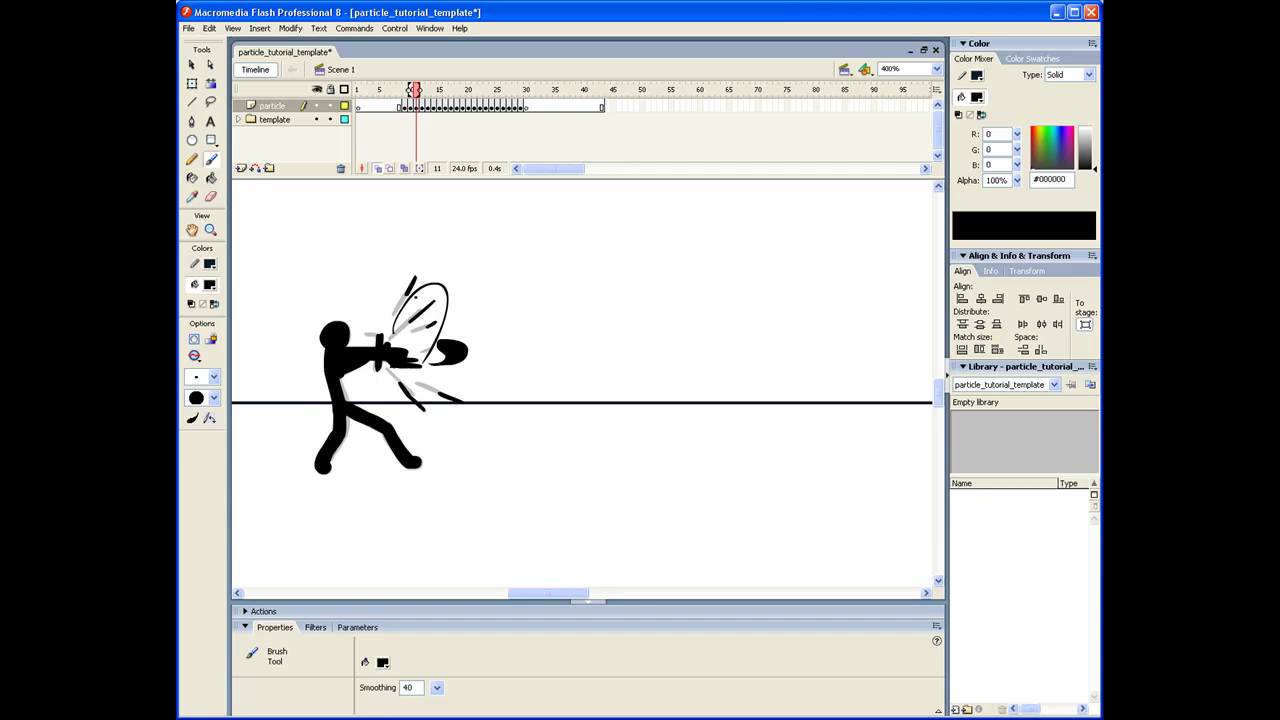
key("period")
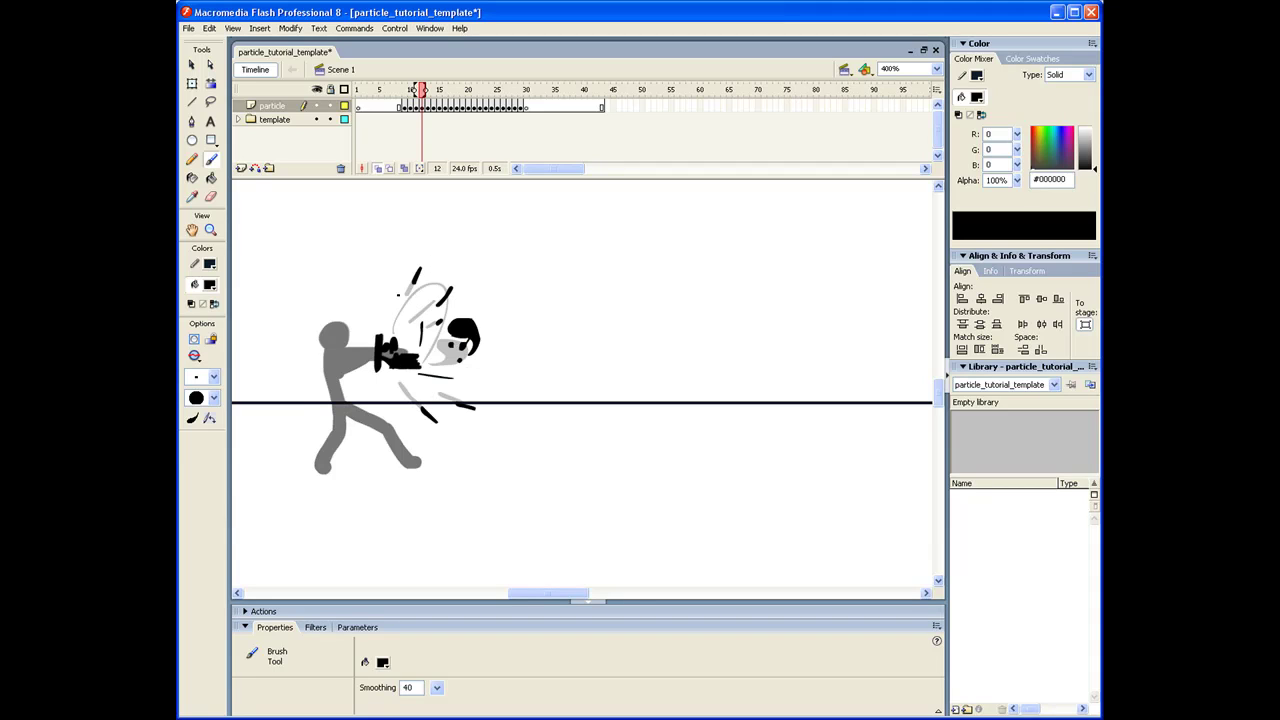
mouse_move(400, 302)
left_mouse_down()
mouse_move(463, 259)
mouse_move(468, 300)
mouse_move(429, 264)
mouse_move(465, 299)
left_mouse_up()
key("ctrl+z")
key("ctrl+z")
key("period")
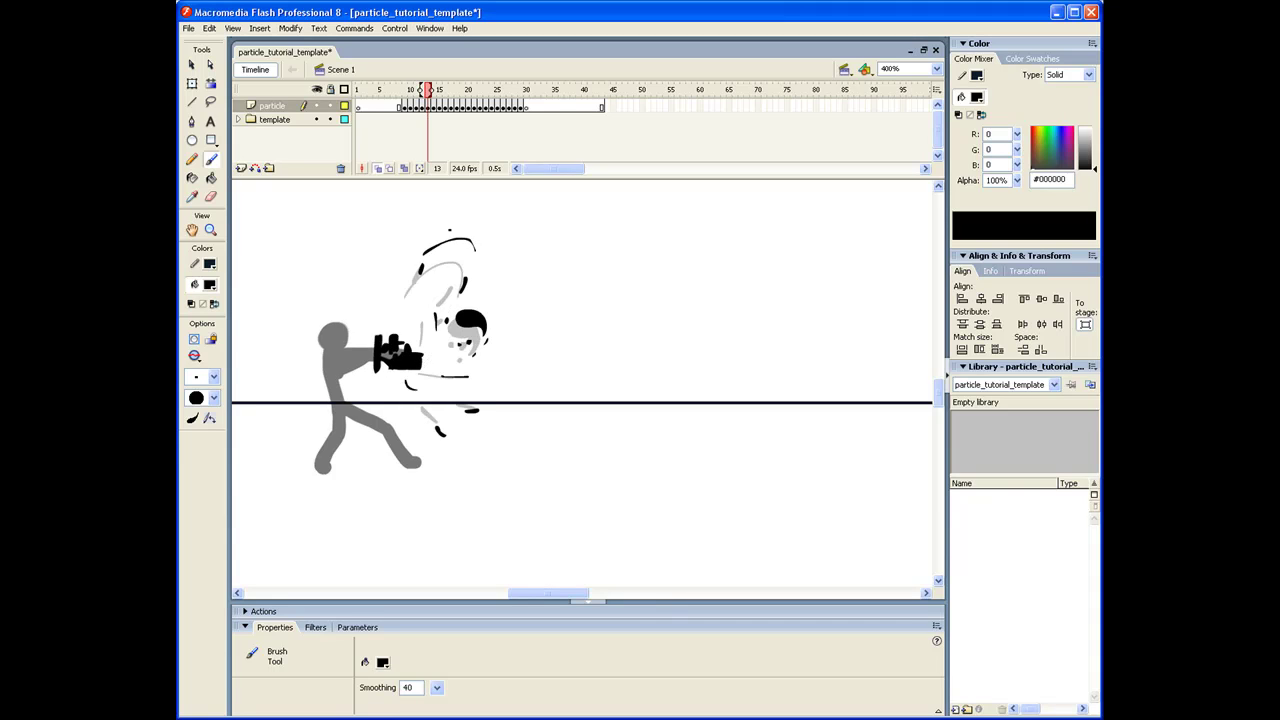
key("period")
key("period")
Step: Continue the arc frame by frame from frame 14 past frame 19, raising it and shrinking it to a tiny dash
left_click_drag(470, 231, 490, 235)
mouse_move(490, 235)
left_mouse_down()
mouse_move(487, 271)
mouse_move(480, 227)
left_mouse_up()
key("period")
key("period")
key("period")
key("period")
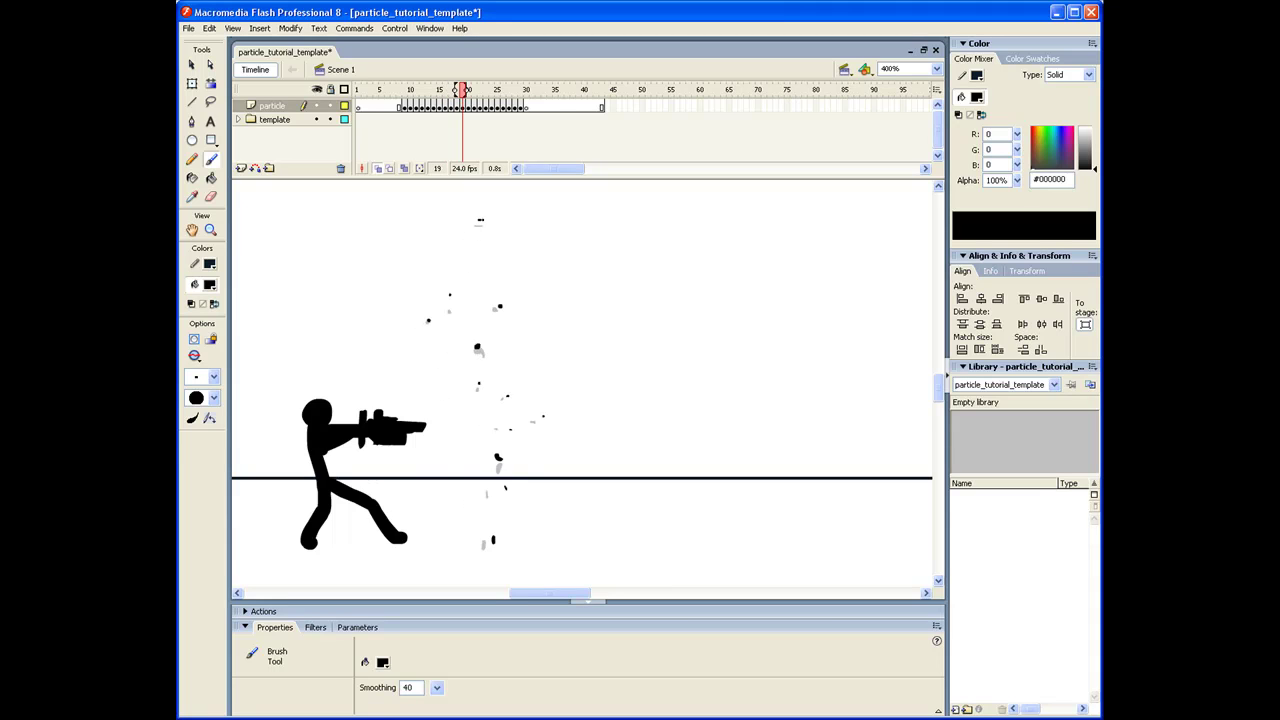
key("period")
key("period")
Step: Return to frame 12, add a short streak between the arc and the curl, and carry it up and outward through frame 15
key("comma")
key("comma")
key("comma")
key("comma")
key("comma")
key("comma")
key("comma")
key("comma")
key("comma")
key("comma")
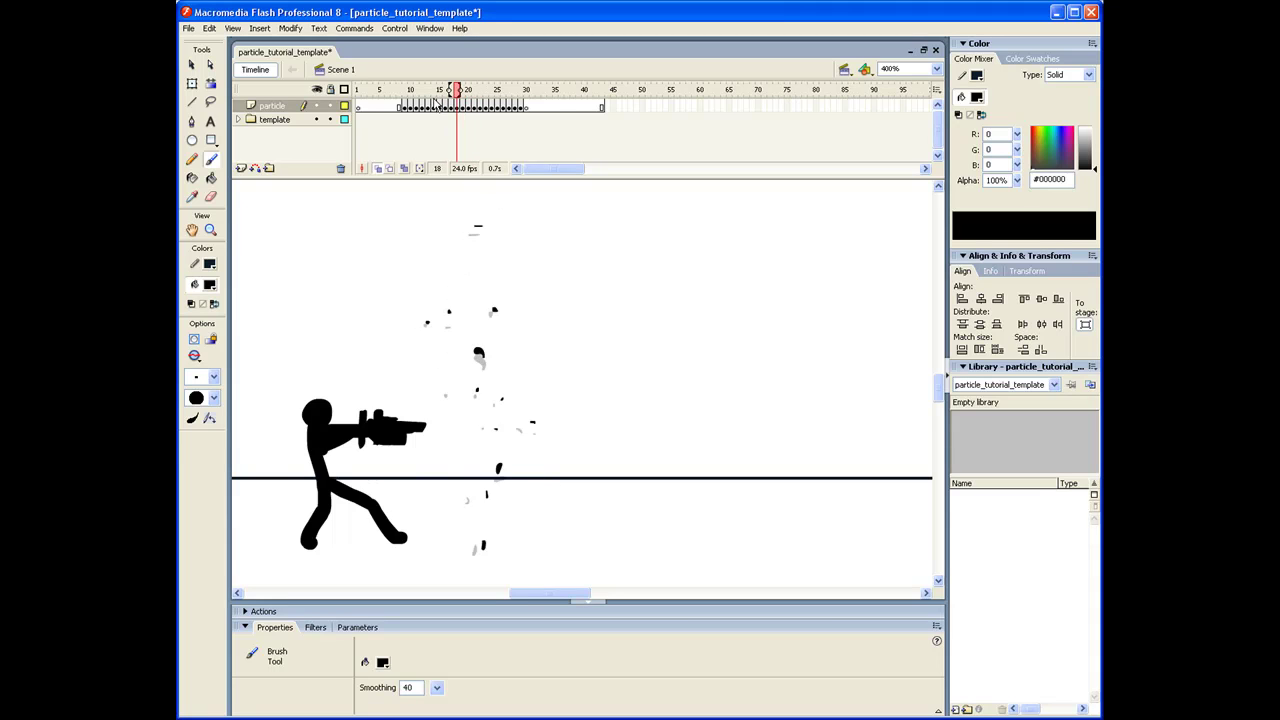
key("period")
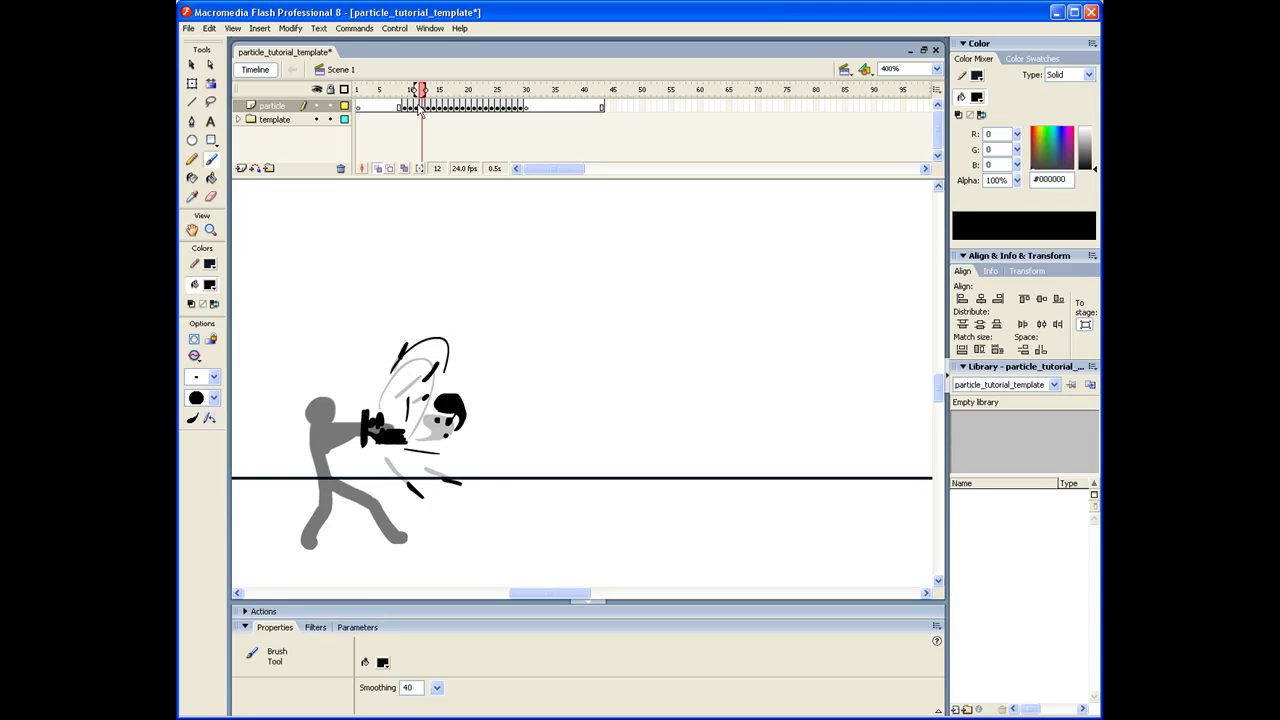
key("comma")
key("period")
key("period")
key("period")
key("period")
key("period")
key("period")
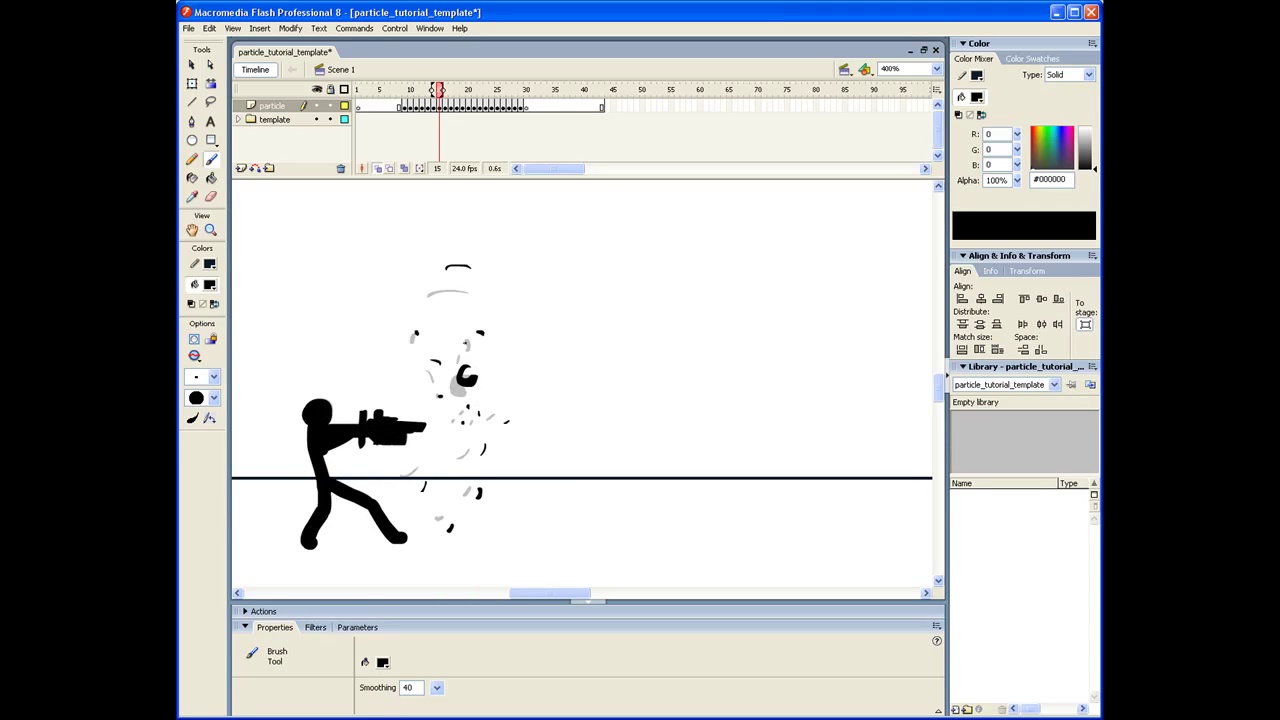
Step: Rework the short streak beneath the arc on frame 12, follow it through frame 14, and scrub through the burst
left_click_drag(445, 90, 410, 90)
key("period")
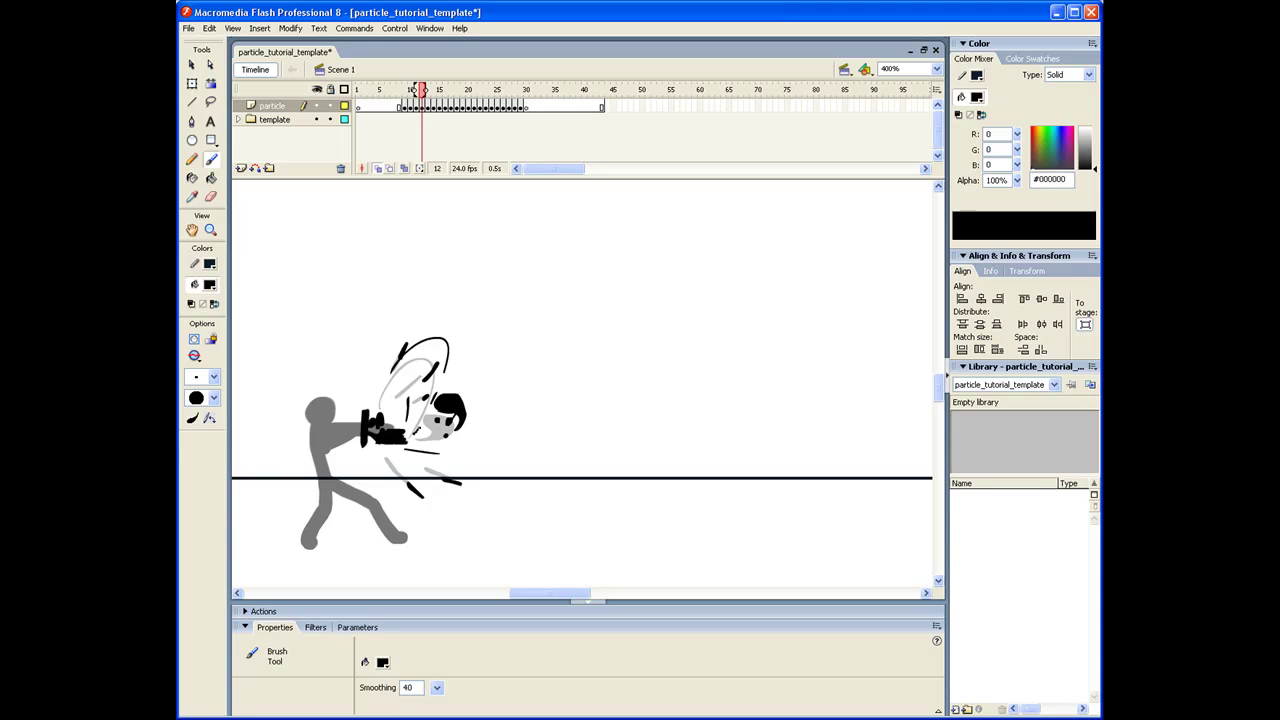
mouse_move(446, 374)
left_mouse_down()
mouse_move(455, 389)
mouse_move(432, 401)
left_mouse_up()
key("ctrl+z")
key("ctrl+z")
key("period")
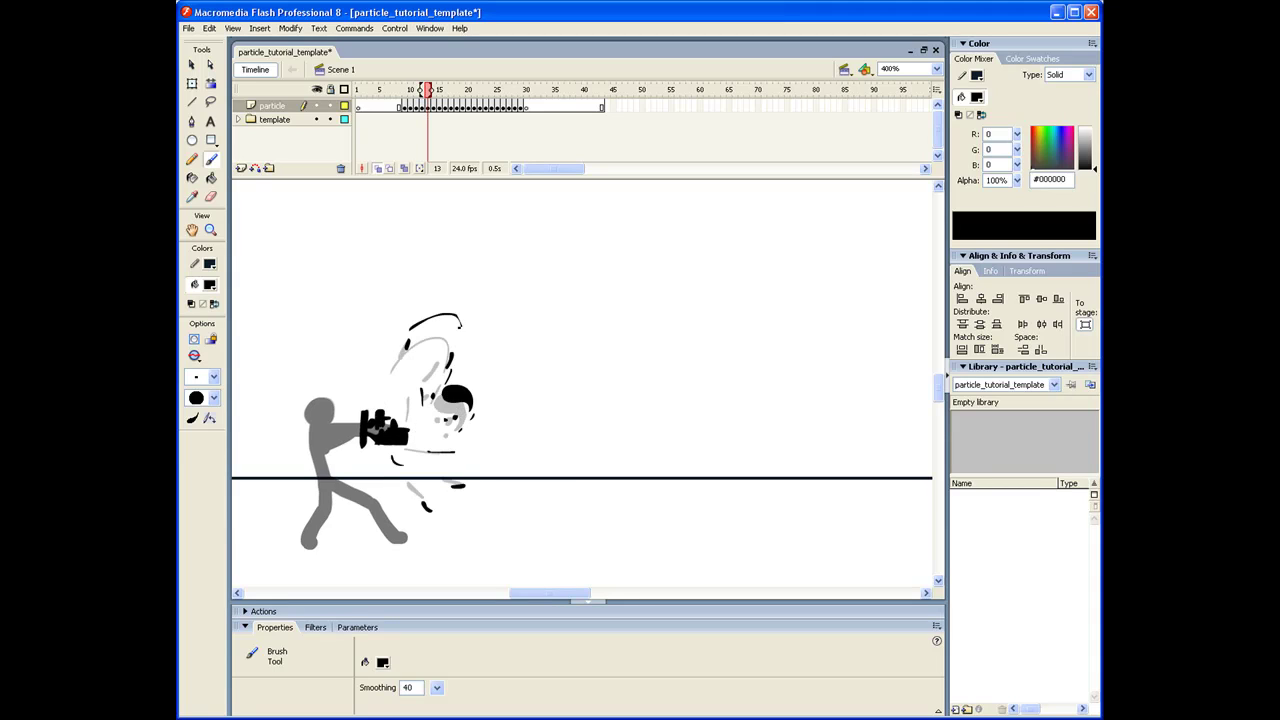
key("period")
key("period")
key("period")
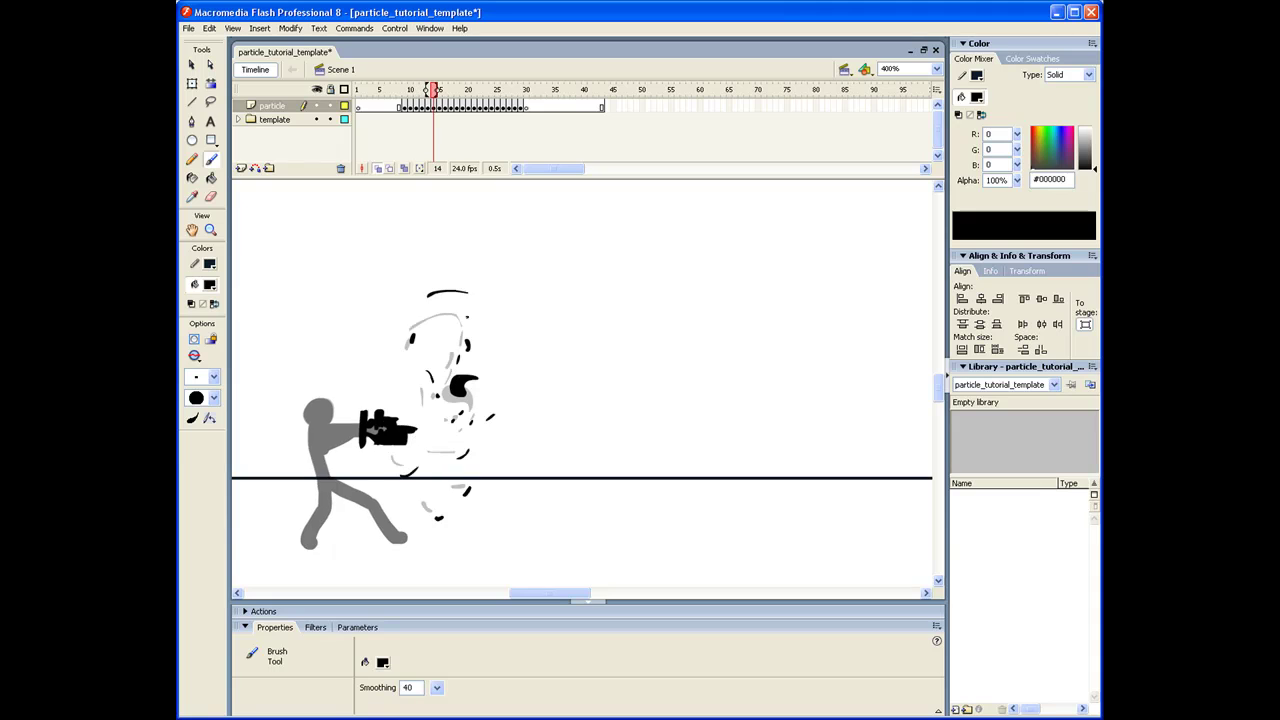
left_click_drag(440, 89, 466, 89)
Step: Step forward from frame 9, add a short streak along the arc's outer edge nearest the figure on frame 12, and scrub to check it
left_click(405, 106)
key("period")
key("period")
key("period")
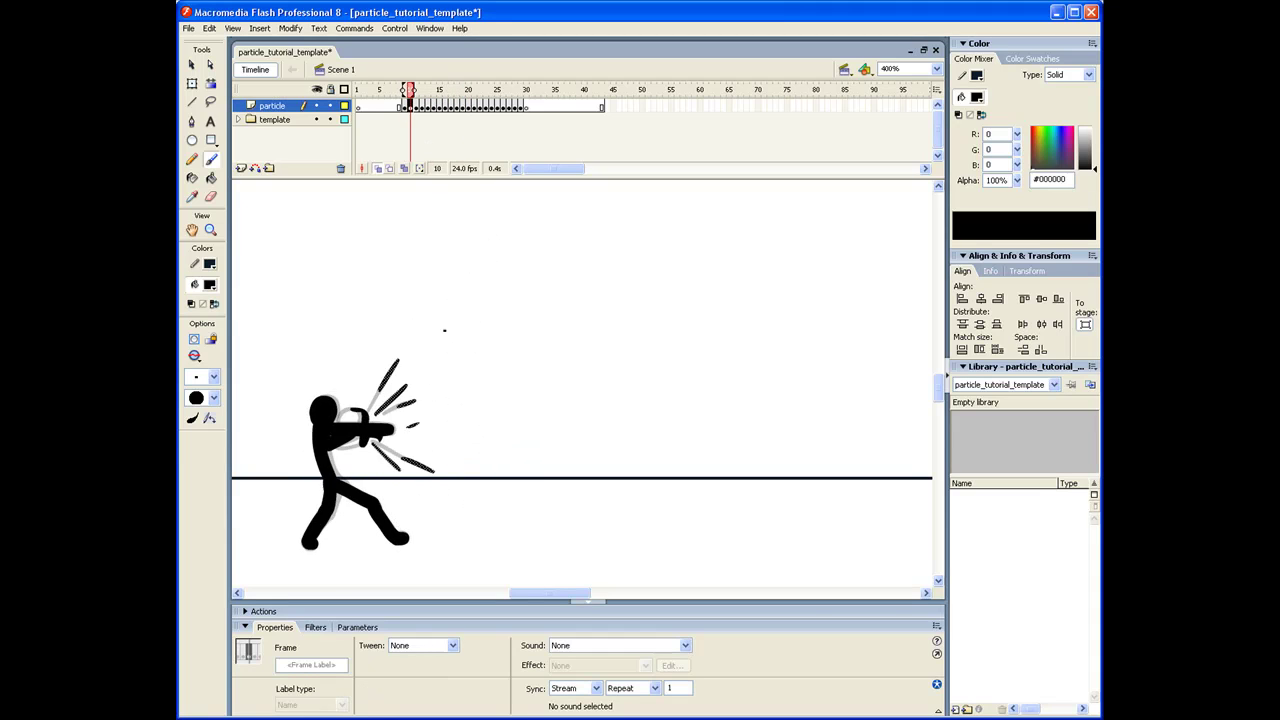
key("comma")
key("period")
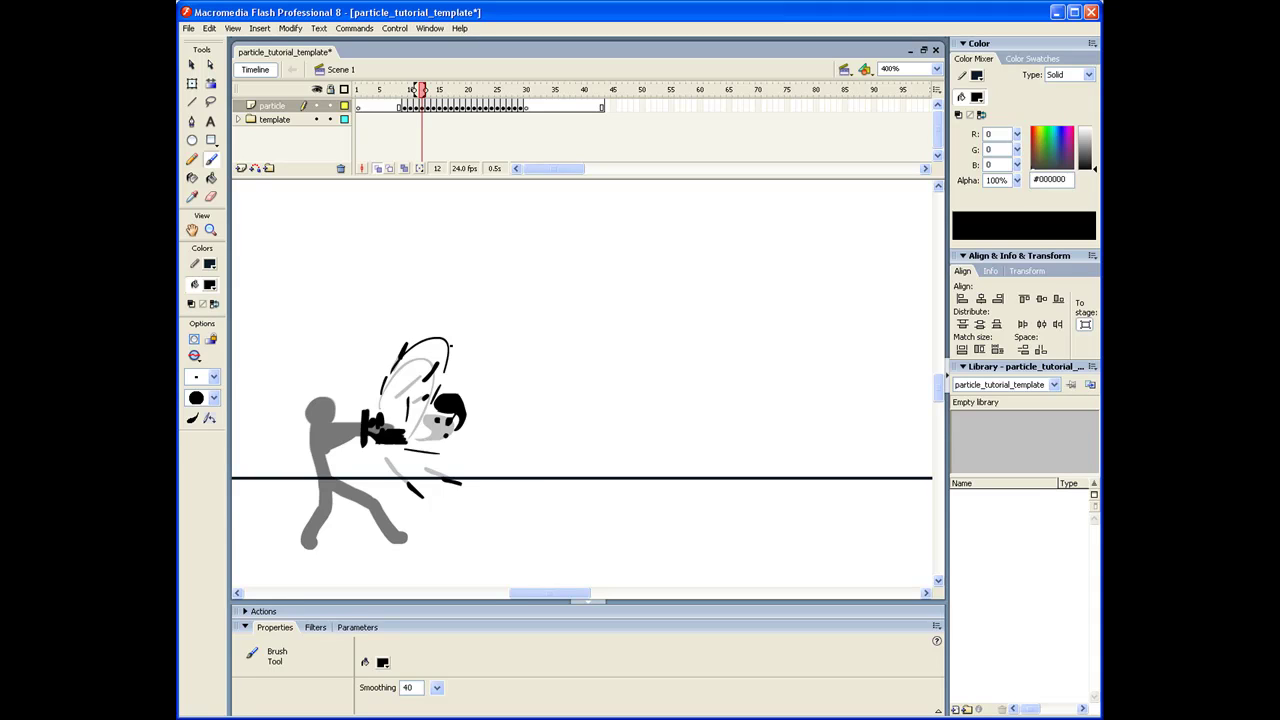
mouse_move(411, 89)
left_mouse_down()
mouse_move(460, 89)
mouse_move(416, 89)
mouse_move(428, 89)
left_mouse_up()
Step: Test the movie in a preview window, close the preview, return to frame 9, and save the file
key("ctrl+Return")
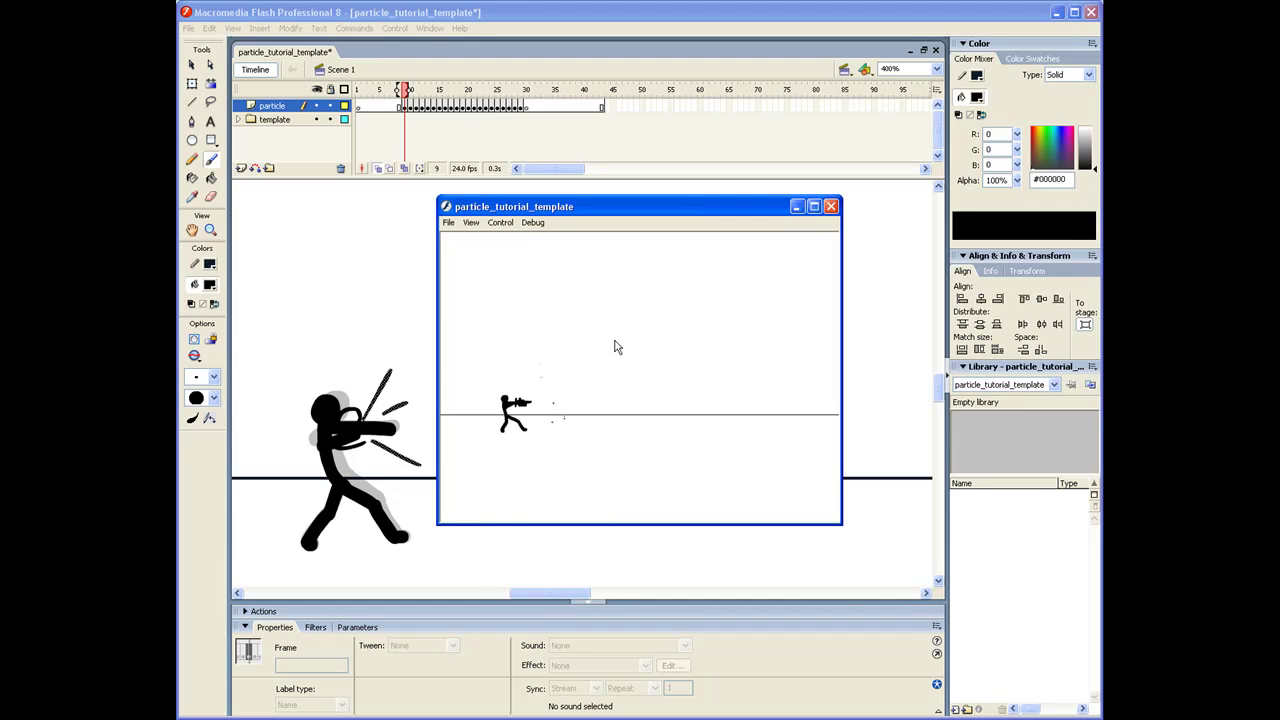
left_click(830, 206)
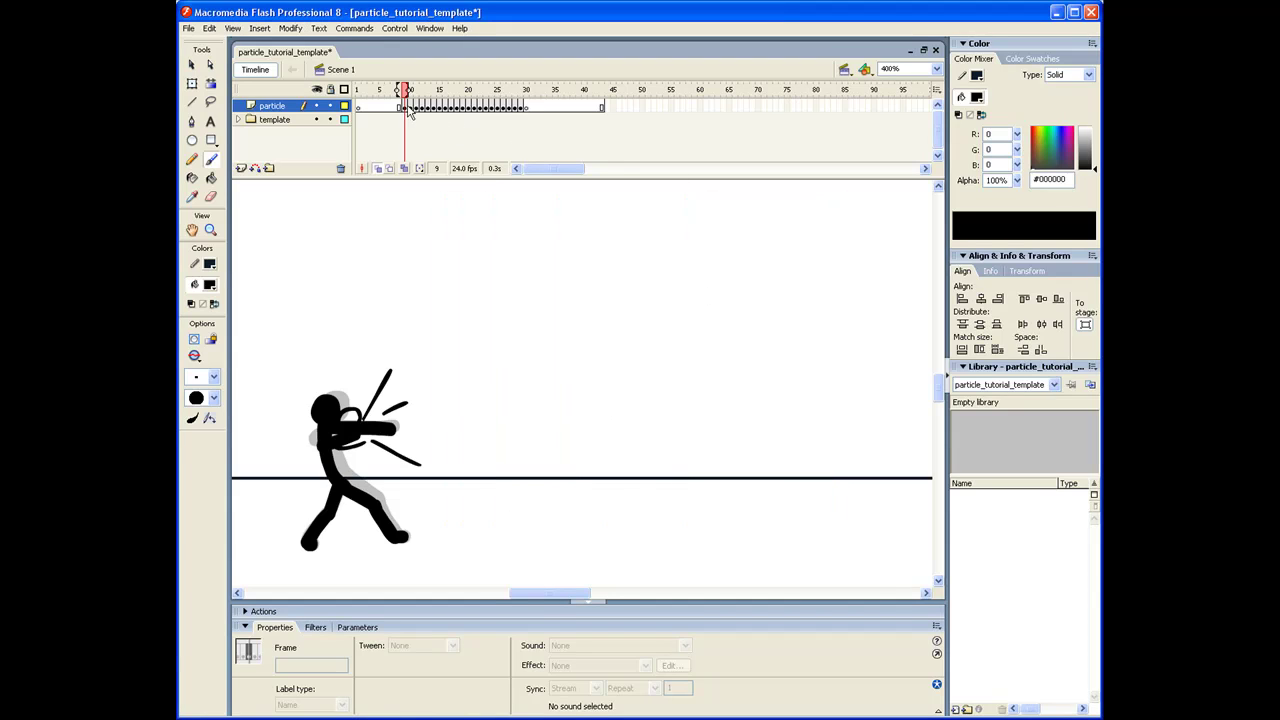
left_click(427, 107)
left_click_drag(427, 107, 441, 127)
left_click(405, 91)
key("ctrl+s")
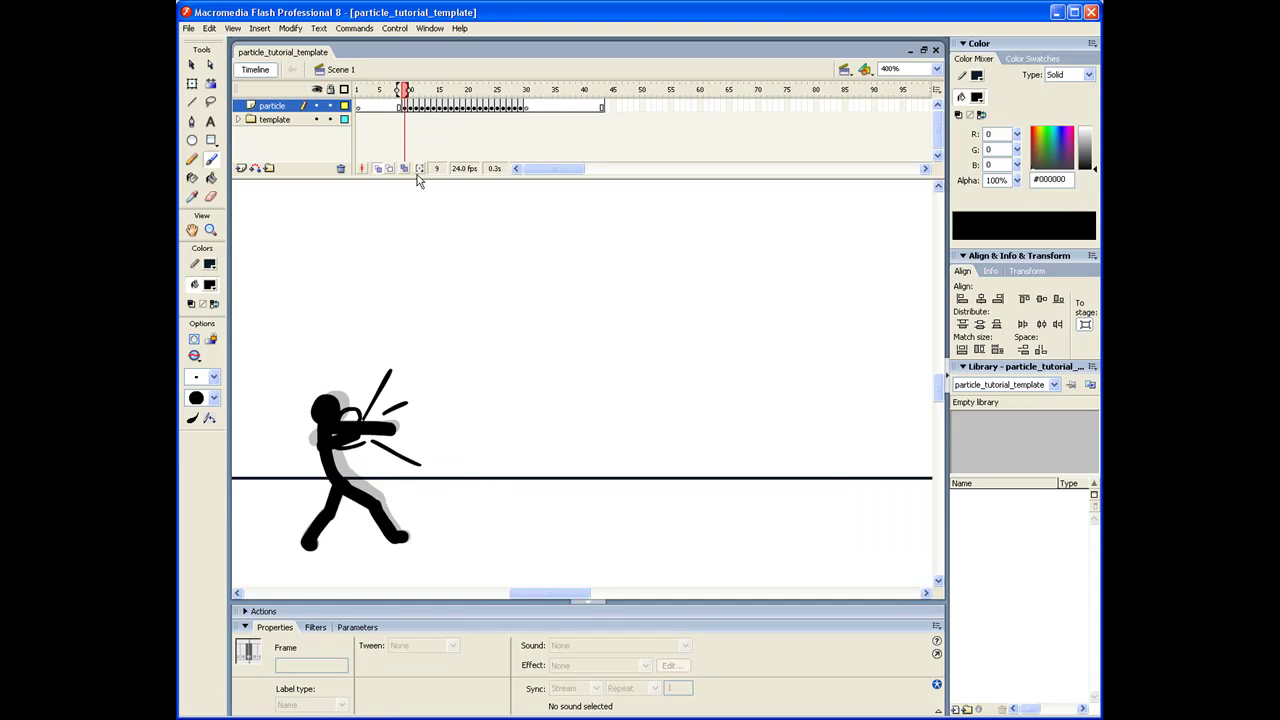